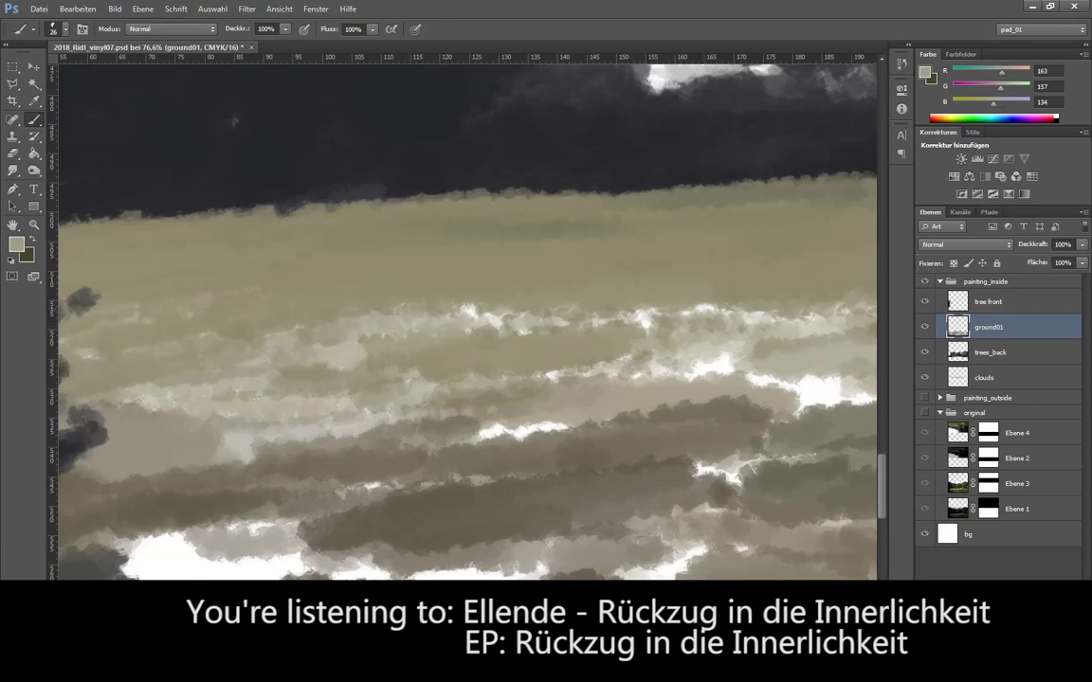
Step: Paint sampled beige and grey-brown tones over the meadow's pale and white patches on the ground01 layer
drag(569, 285, 398, 280)
drag(312, 304, 358, 299)
alt+click(330, 348)
drag(330, 348, 443, 346)
drag(361, 389, 252, 408)
drag(569, 285, 393, 278)
alt+click(418, 308)
mouse_move(418, 308)
mouse_down()
mouse_move(260, 327)
mouse_move(463, 365)
mouse_up()
Step: Cover the white gaps in the dark trees at the picture's left edge with sampled dark grey on the trees_back layer
scroll(465, 312, down, 3)
drag(387, 285, 485, 312)
drag(426, 284, 318, 322)
mouse_move(466, 284)
mouse_down()
mouse_move(588, 279)
mouse_move(311, 304)
mouse_move(626, 301)
mouse_move(481, 300)
mouse_move(417, 329)
mouse_up()
alt+click(503, 281)
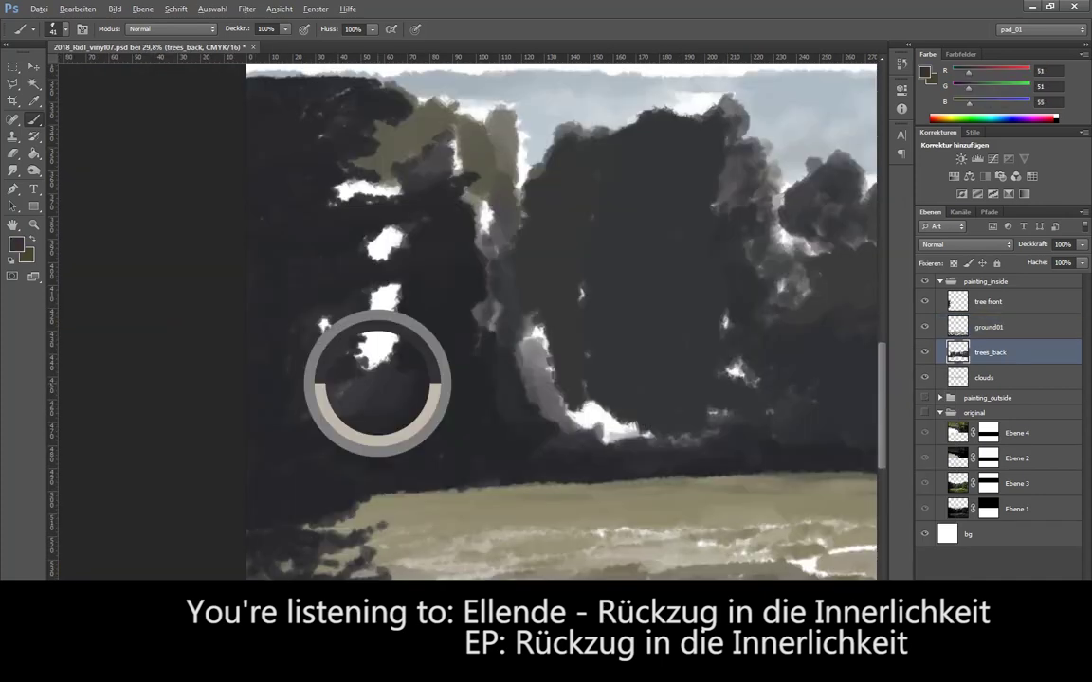
mouse_move(377, 384)
mouse_down()
mouse_move(339, 303)
mouse_move(352, 256)
mouse_move(337, 285)
mouse_up()
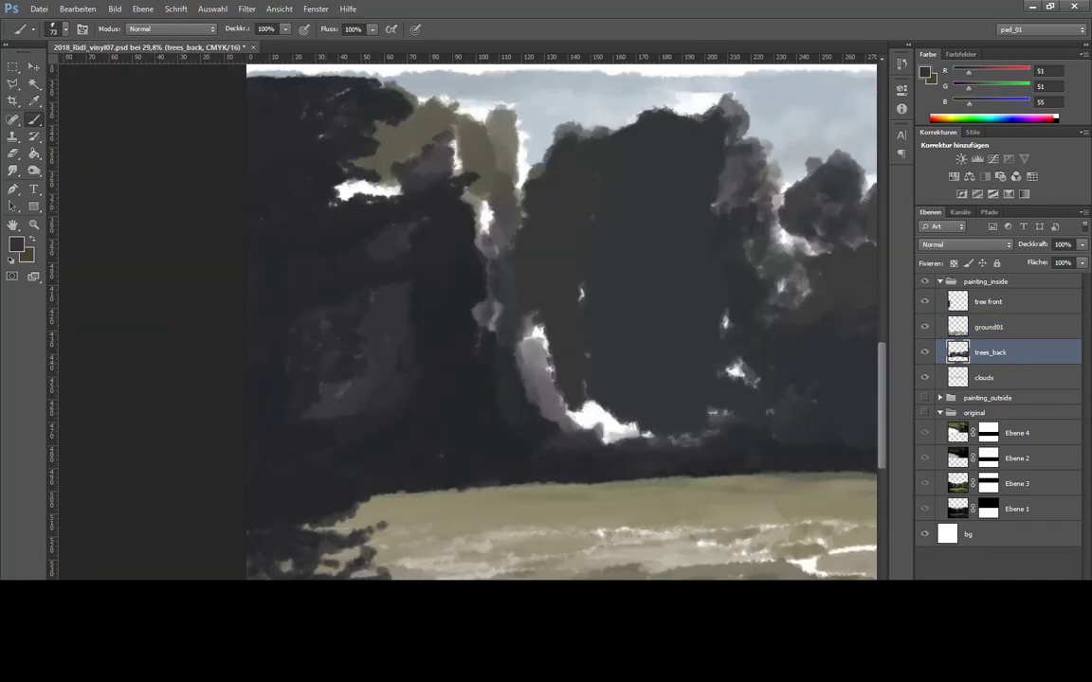
Step: Paint grey-brown foliage into the left trees and cover the curved white gap beside them with dark tones
drag(318, 176, 346, 218)
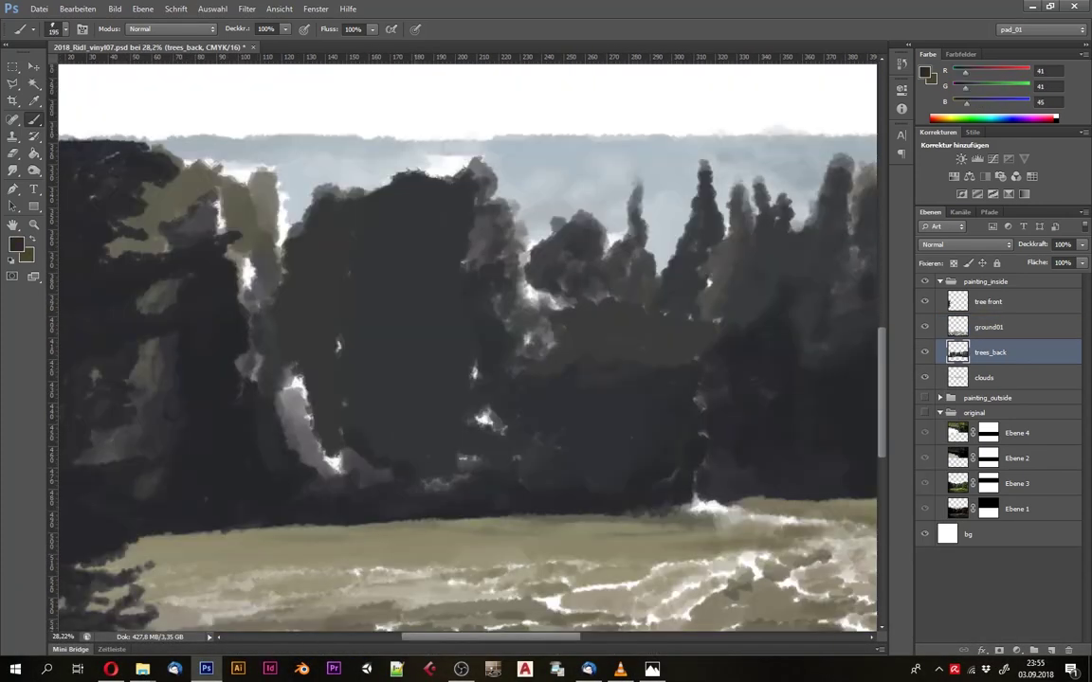
drag(261, 342, 284, 426)
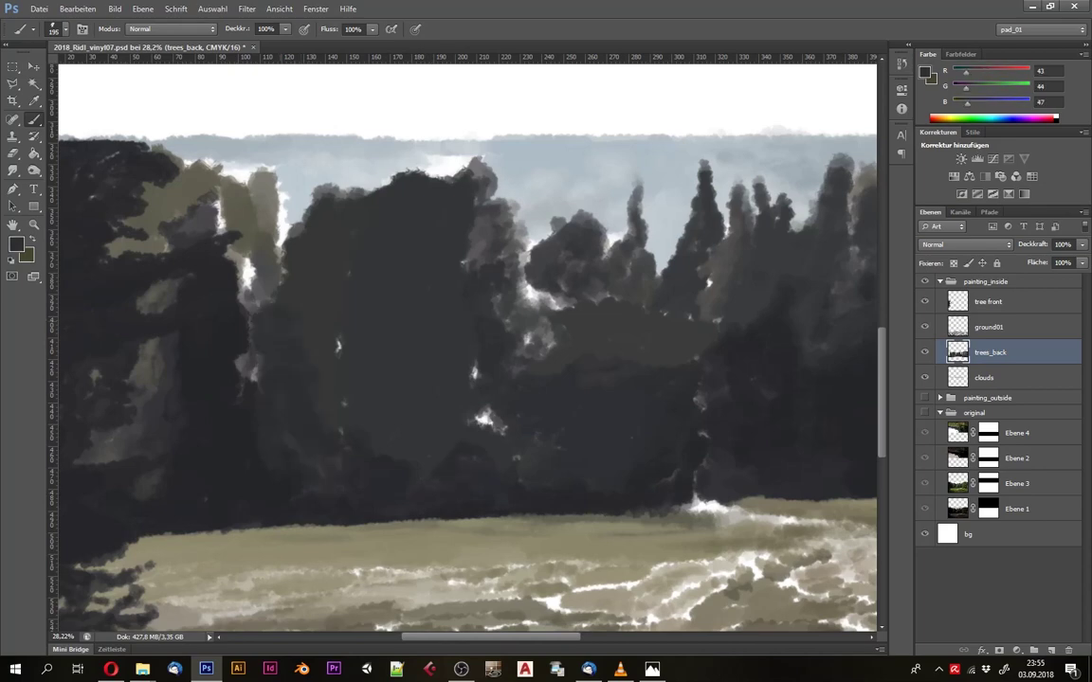
drag(227, 228, 218, 341)
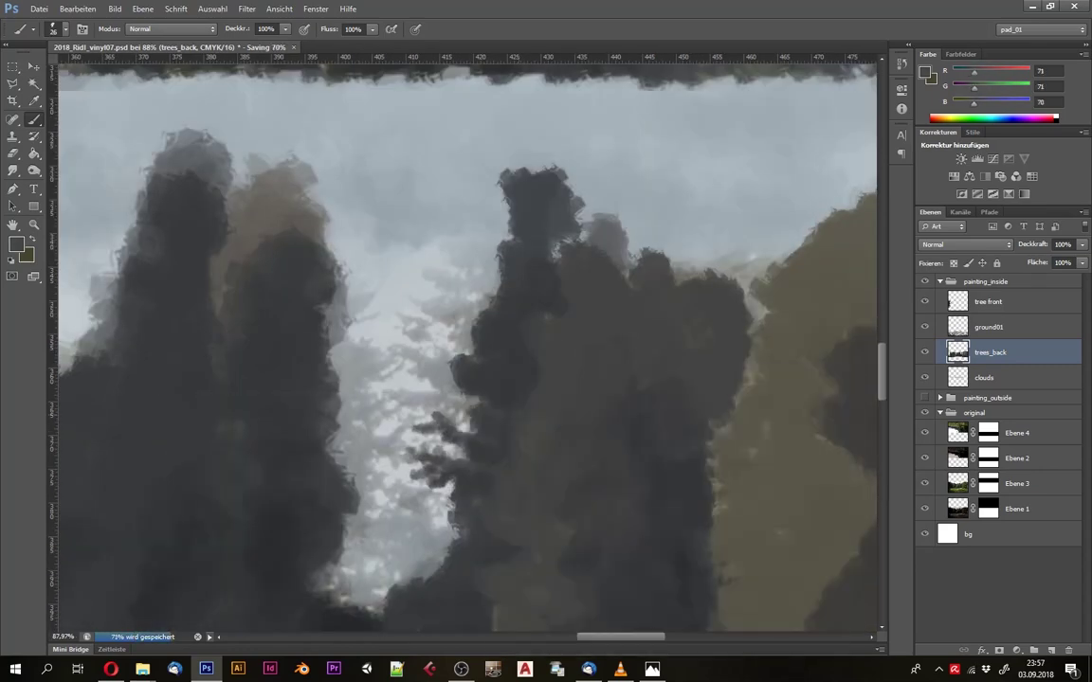
Step: Paint short dark needle branches along the left side of the conifer beside the bright sky gap
alt+click(487, 389)
drag(408, 347, 349, 309)
mouse_move(434, 377)
mouse_down()
mouse_move(392, 353)
mouse_move(426, 388)
mouse_up()
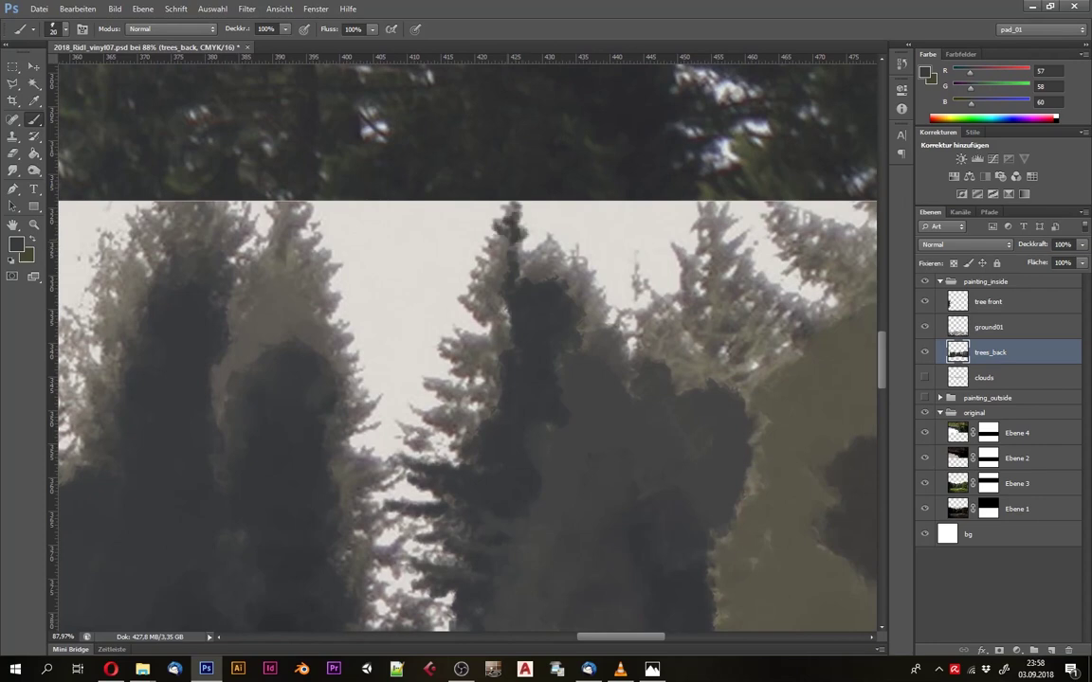
Step: Shape the conifer's pointed top and upper branches with dark strokes, following the photo reference
drag(478, 216, 436, 235)
mouse_move(459, 229)
mouse_down()
mouse_move(433, 271)
mouse_move(410, 256)
mouse_up()
drag(456, 256, 416, 288)
drag(517, 233, 474, 248)
drag(545, 284, 521, 320)
Step: Add sampled dark grey needle strokes to the conifer's crown and the branches on its right side
alt+click(512, 270)
drag(526, 254, 495, 287)
right_click(531, 290)
key(Escape)
mouse_move(529, 230)
mouse_down()
mouse_move(503, 251)
mouse_move(519, 285)
mouse_up()
drag(607, 279, 545, 303)
Step: Fill the conifer's body and lower edge with sampled grey tones, using a 75 px brush
scroll(409, 360, down, 5)
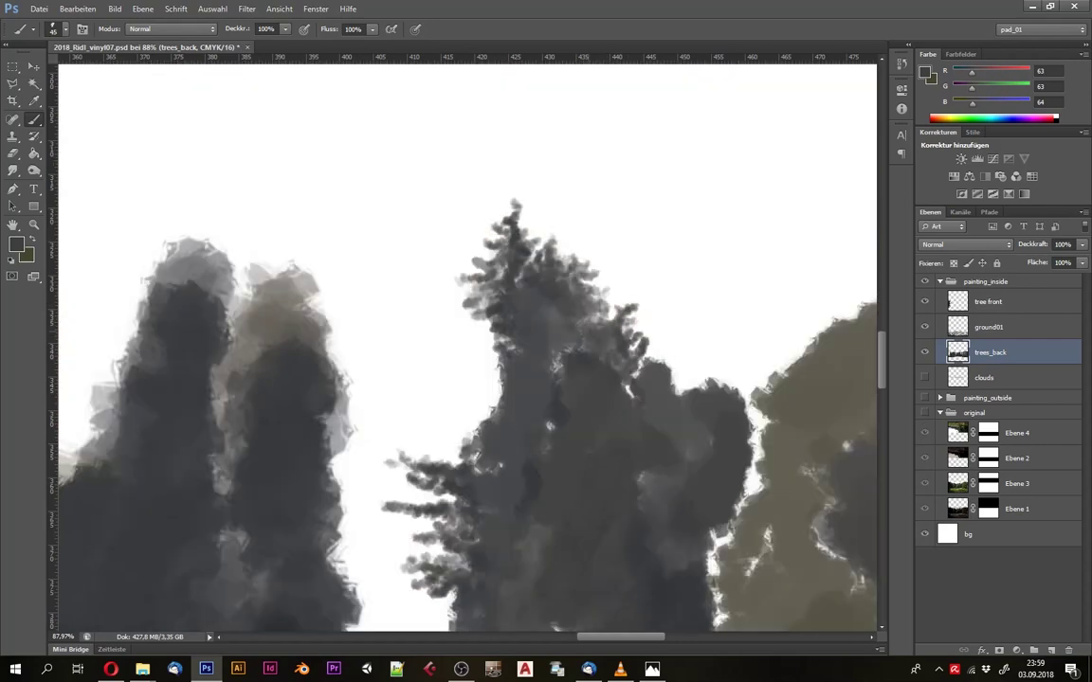
right_click(502, 365)
key(Escape)
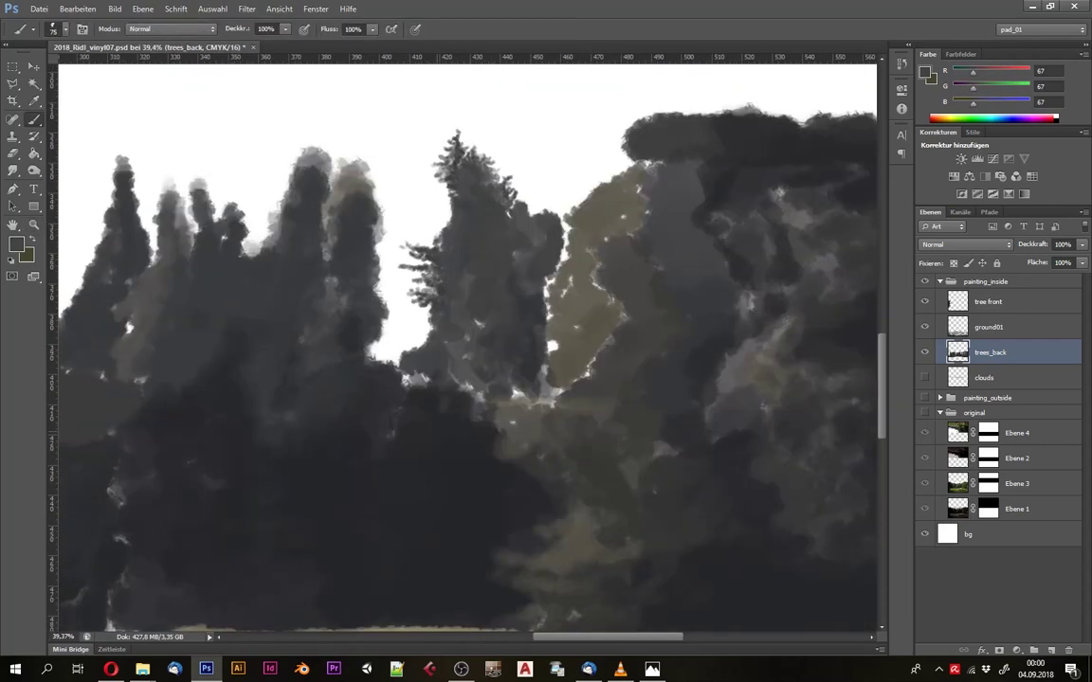
drag(426, 352, 488, 356)
drag(403, 294, 469, 336)
alt+click(455, 341)
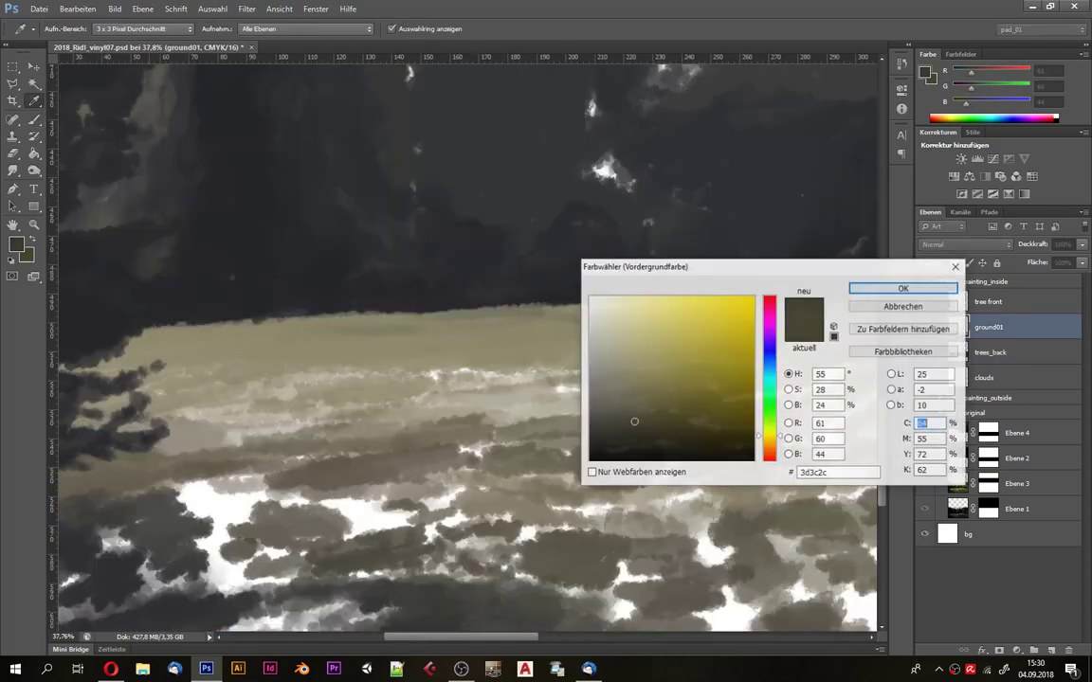
Step: Apply foreground colour #3d3c2c and cover white gaps in the left and central foreground of ground01 with dark and brownish tones
key(Return)
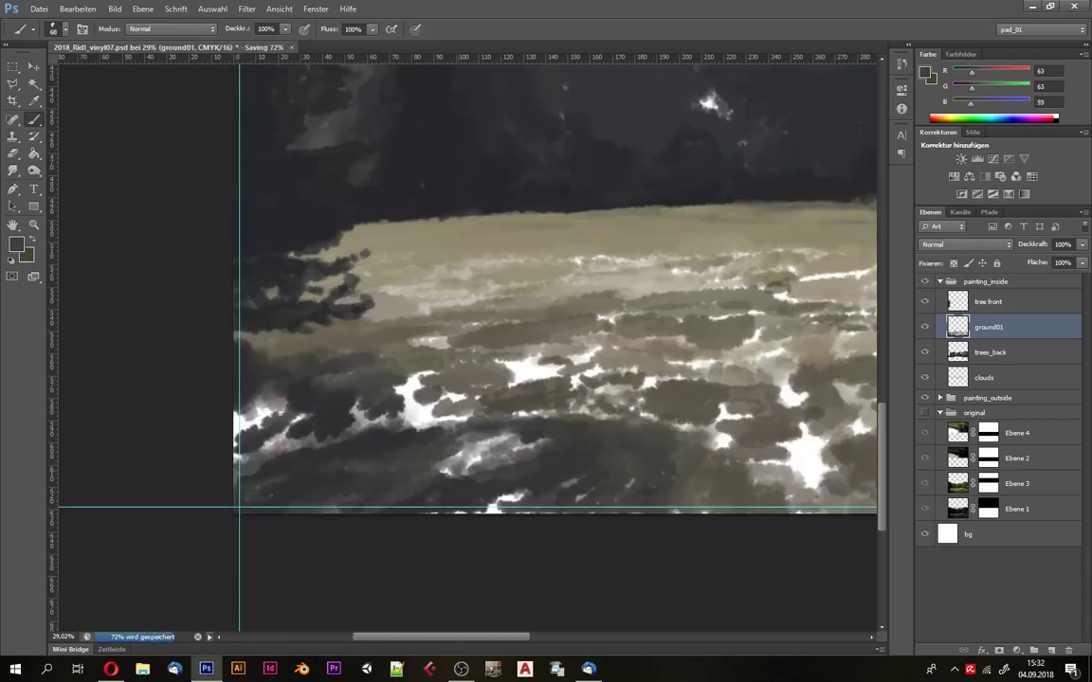
scroll(487, 415, up, 3)
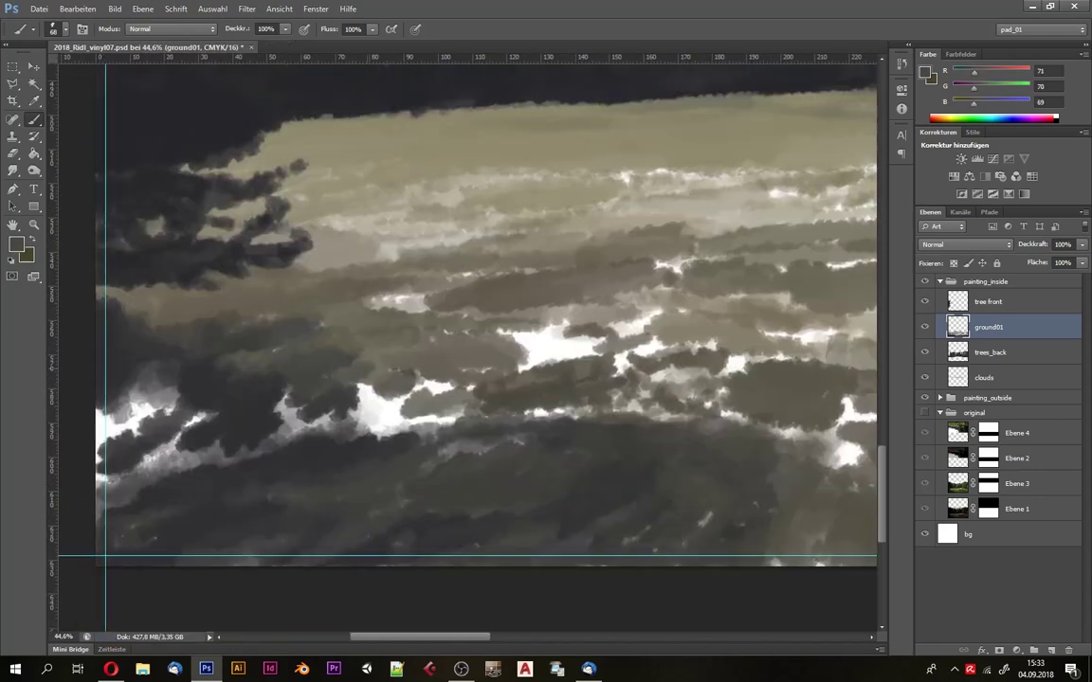
scroll(709, 433, down, 1)
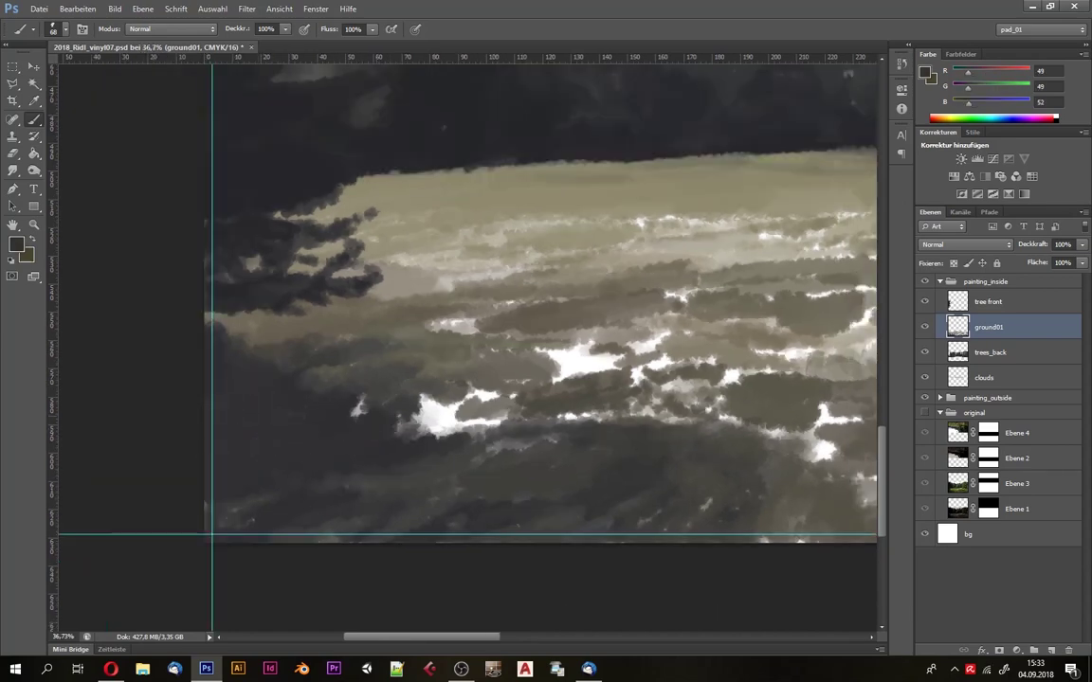
scroll(787, 483, up, 2)
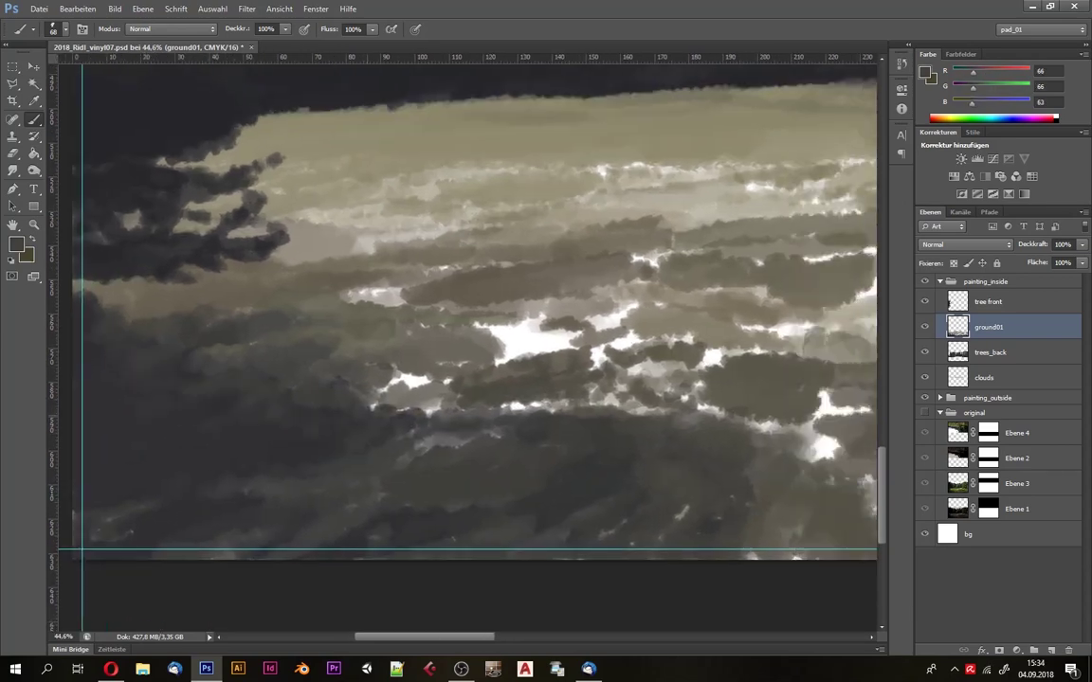
scroll(455, 360, down, 4)
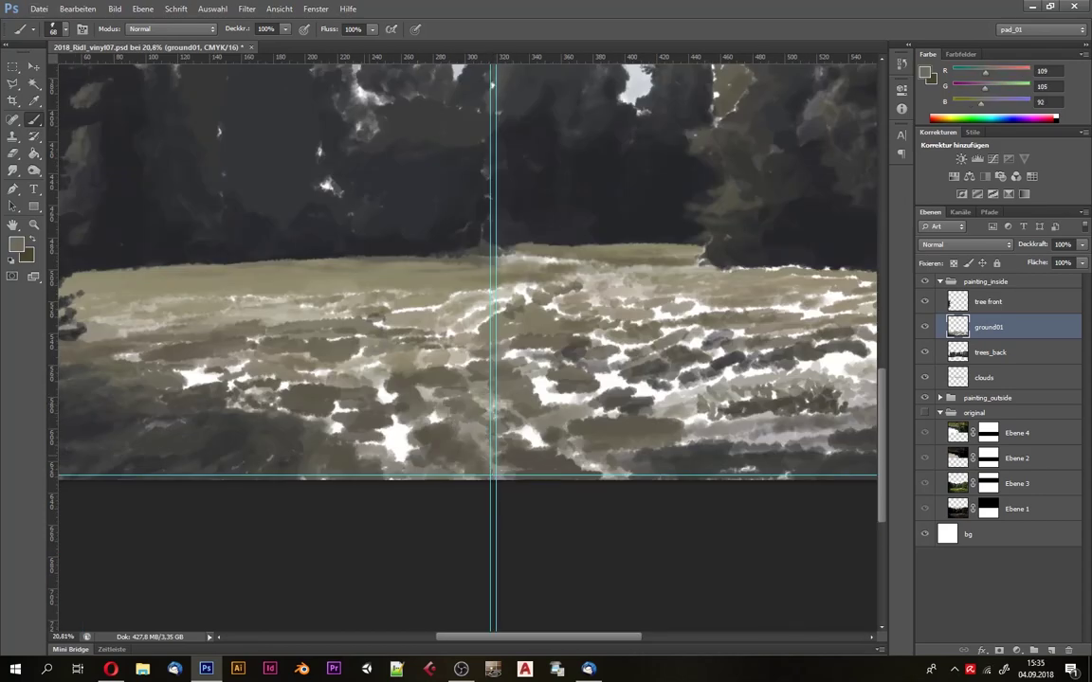
scroll(360, 407, down, 1)
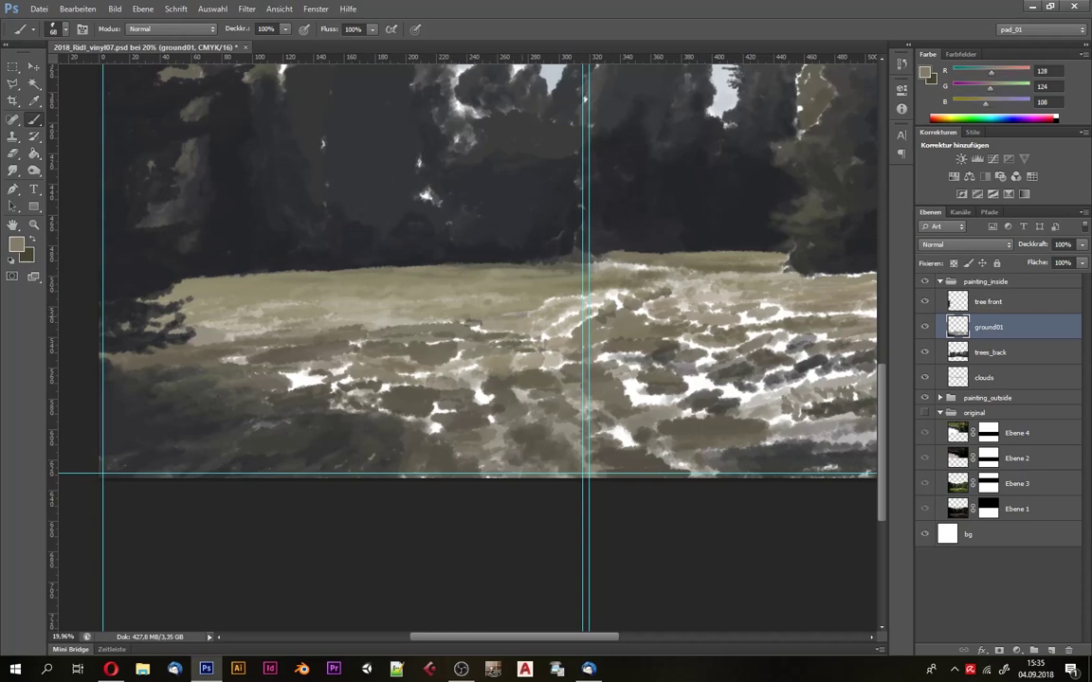
Step: Fill the white sky gaps above the left trees on the clouds layer with sampled light blue-grey and save the document
key(z)
scroll(512, 275, down, 2)
key(alt+bracketleft)
key(alt+bracketleft)
key(b)
alt+click(232, 113)
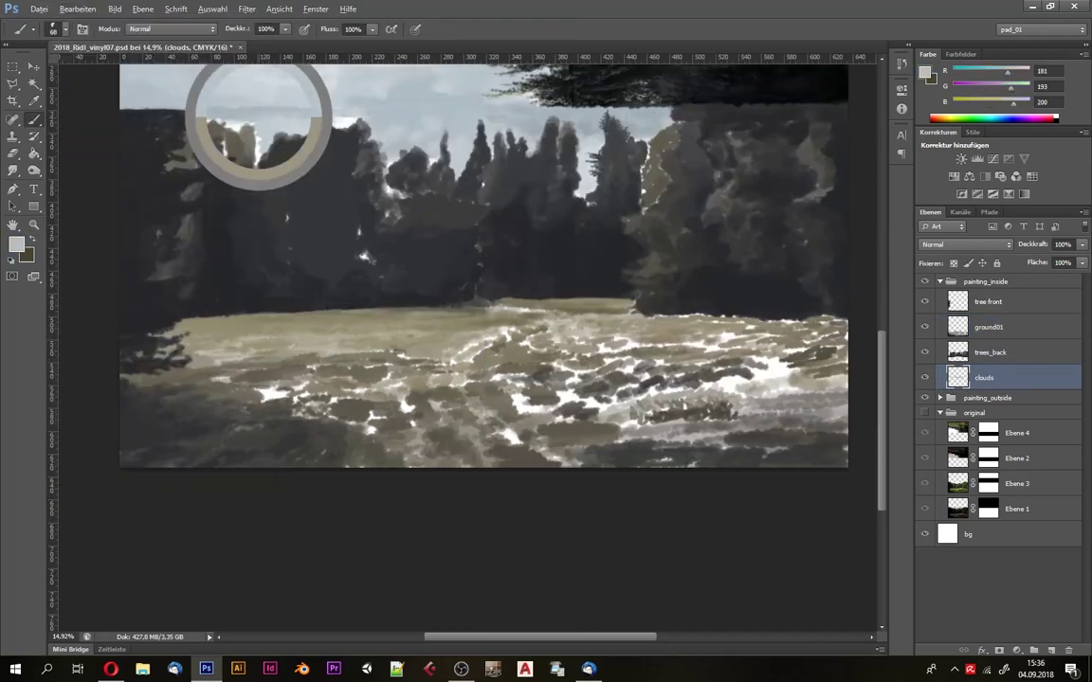
key(z)
scroll(188, 269, down, 1)
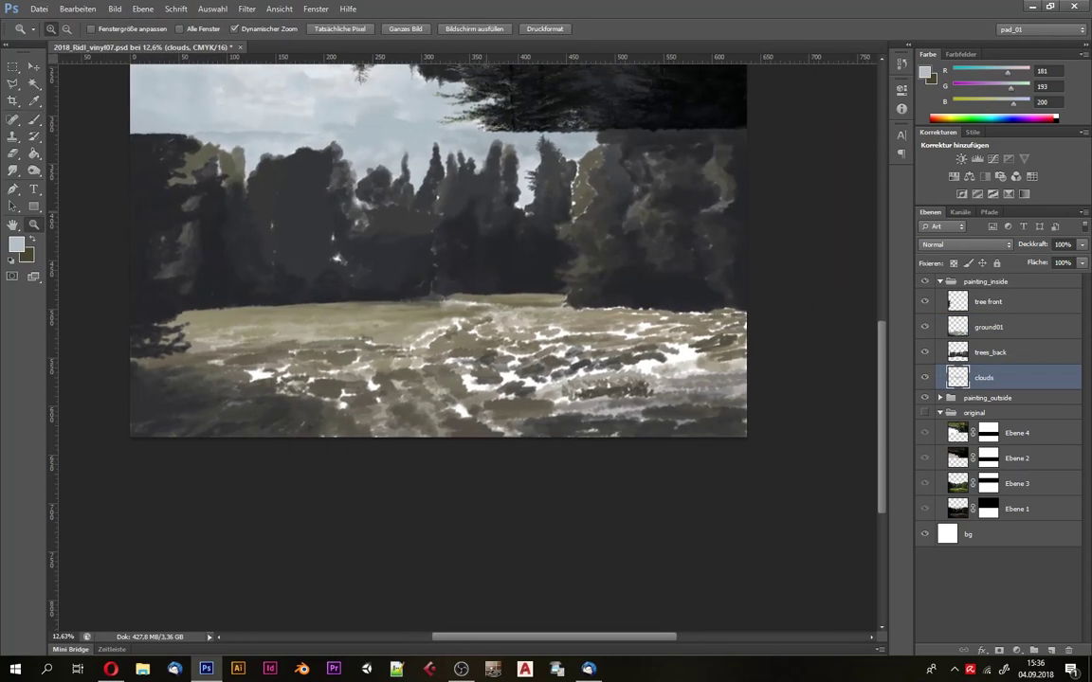
key(ctrl+s)
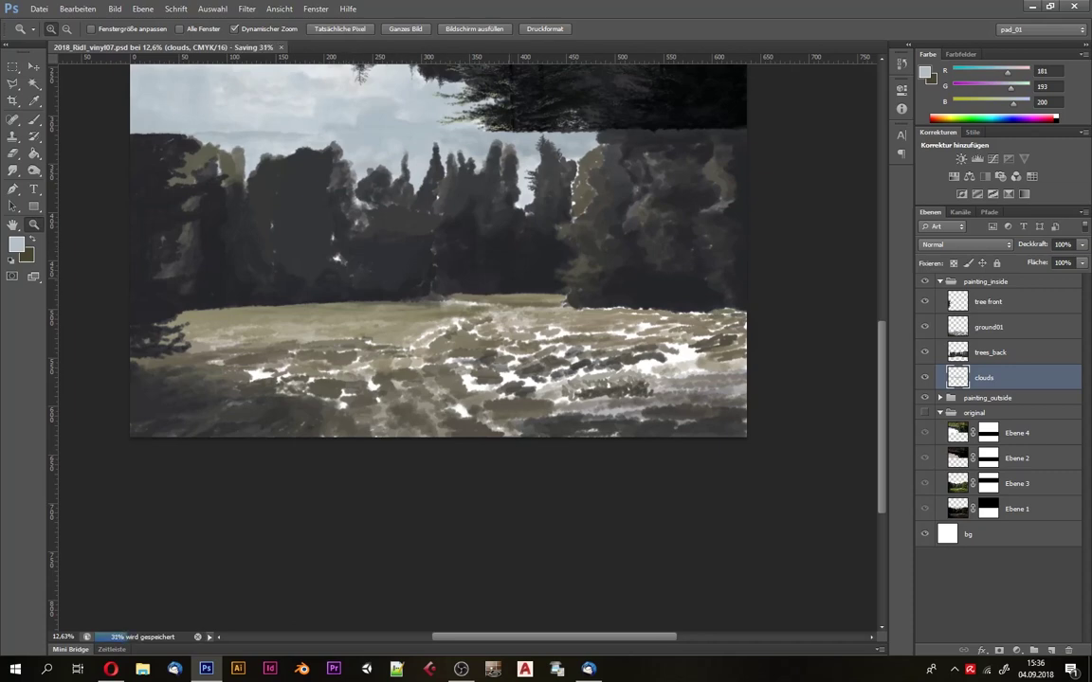
Step: Paint sampled olive-beige grass strokes over the white gaps and dark edge of the left meadow on ground01
scroll(351, 292, up, 1)
key(b)
alt+click(341, 354)
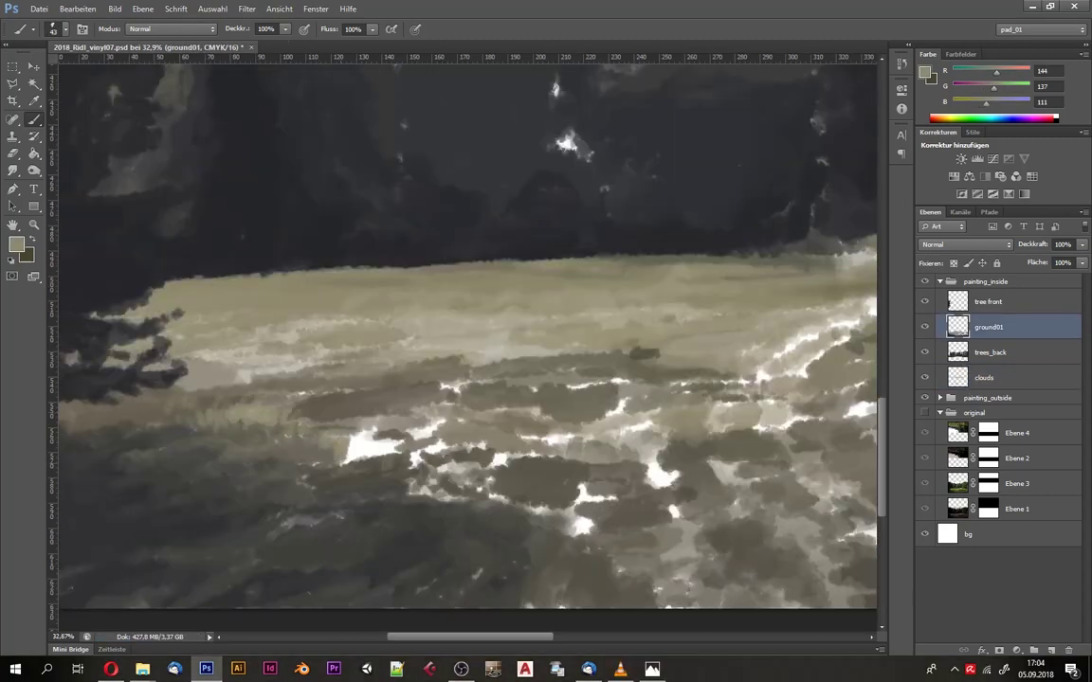
drag(365, 445, 349, 403)
scroll(426, 327, right, 1)
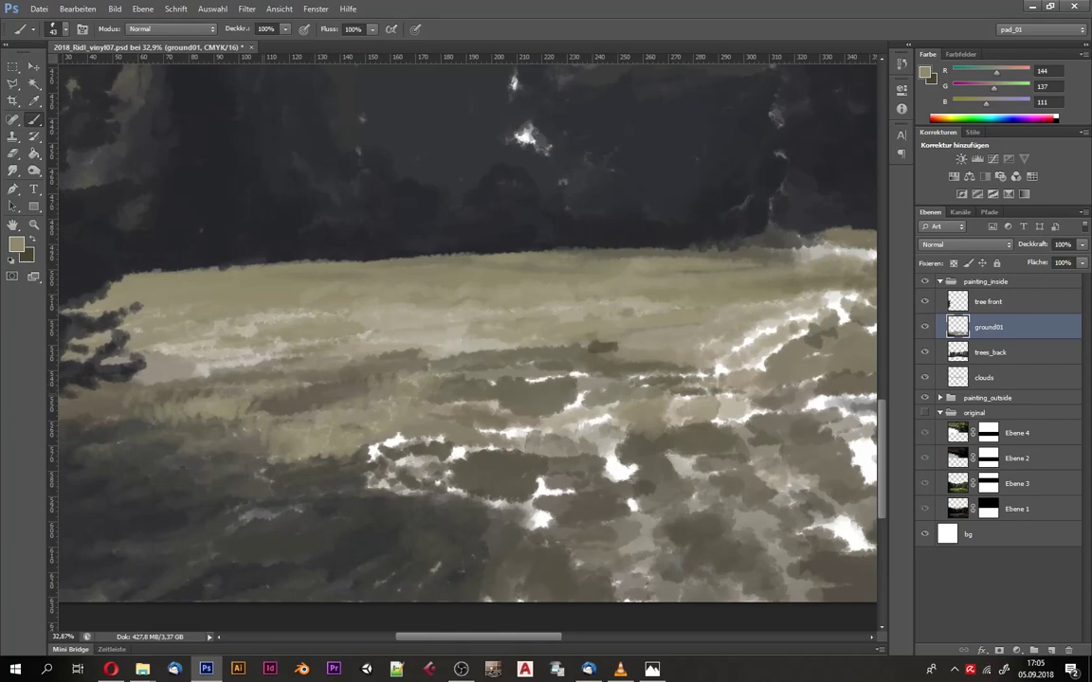
scroll(464, 327, up, 1)
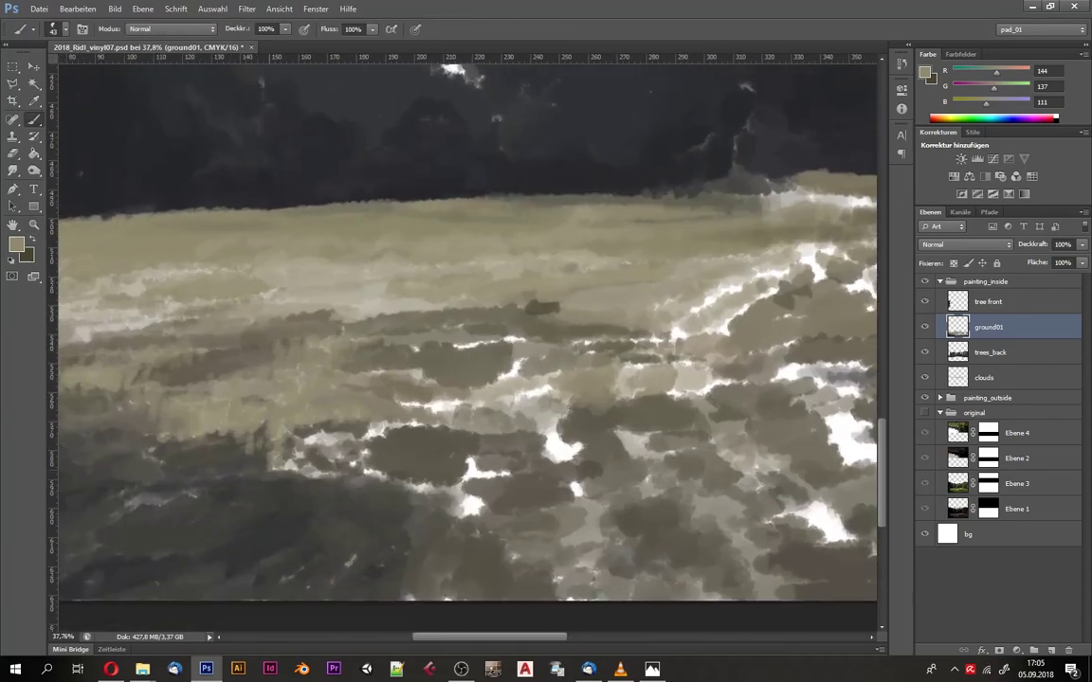
scroll(228, 408, left, 2)
scroll(228, 408, up, 1)
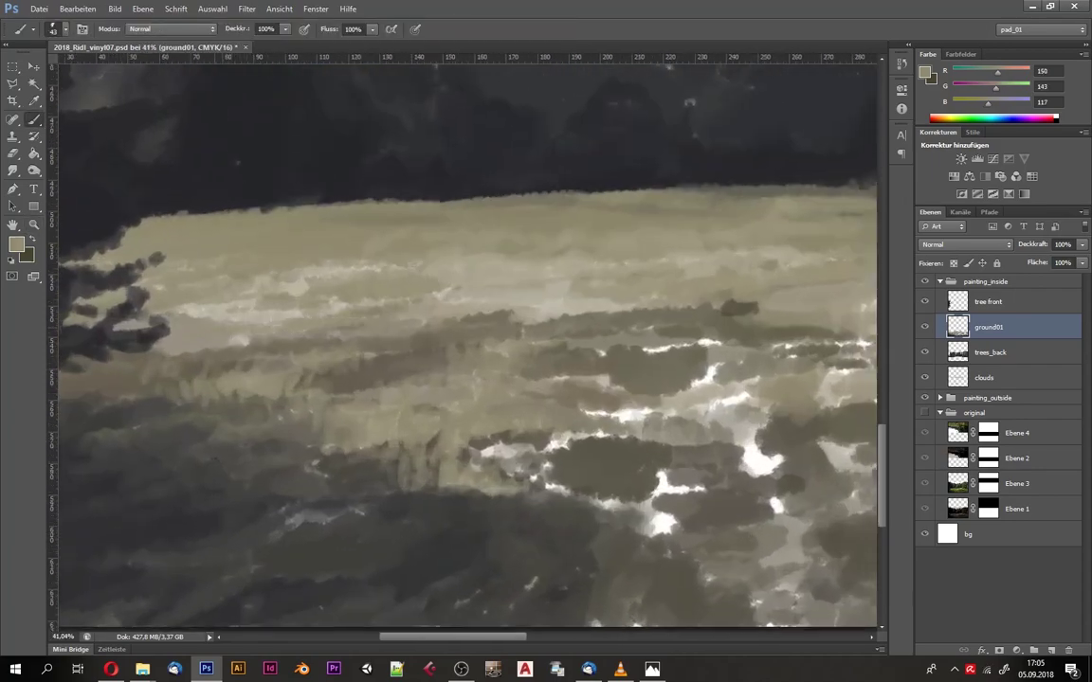
Step: Blend the left meadow's pale bands and shadow edge with sampled light beige and olive grass strokes
alt+click(279, 310)
scroll(278, 310, down, 2)
scroll(279, 310, left, 1)
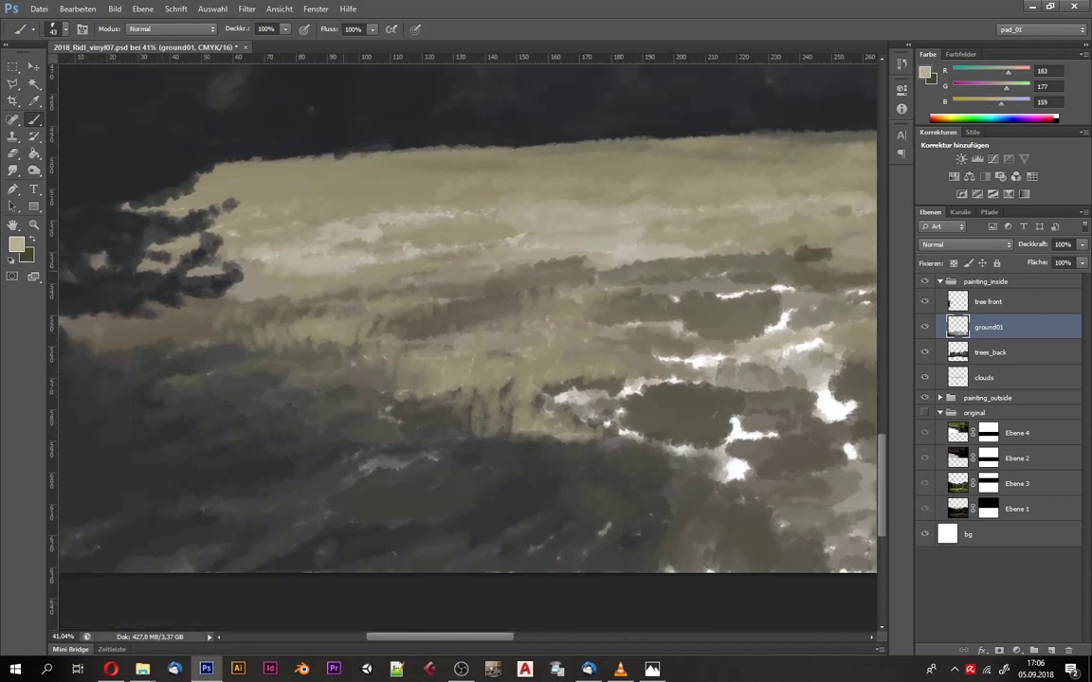
scroll(464, 312, down, 2)
scroll(465, 313, up, 2)
alt+click(313, 362)
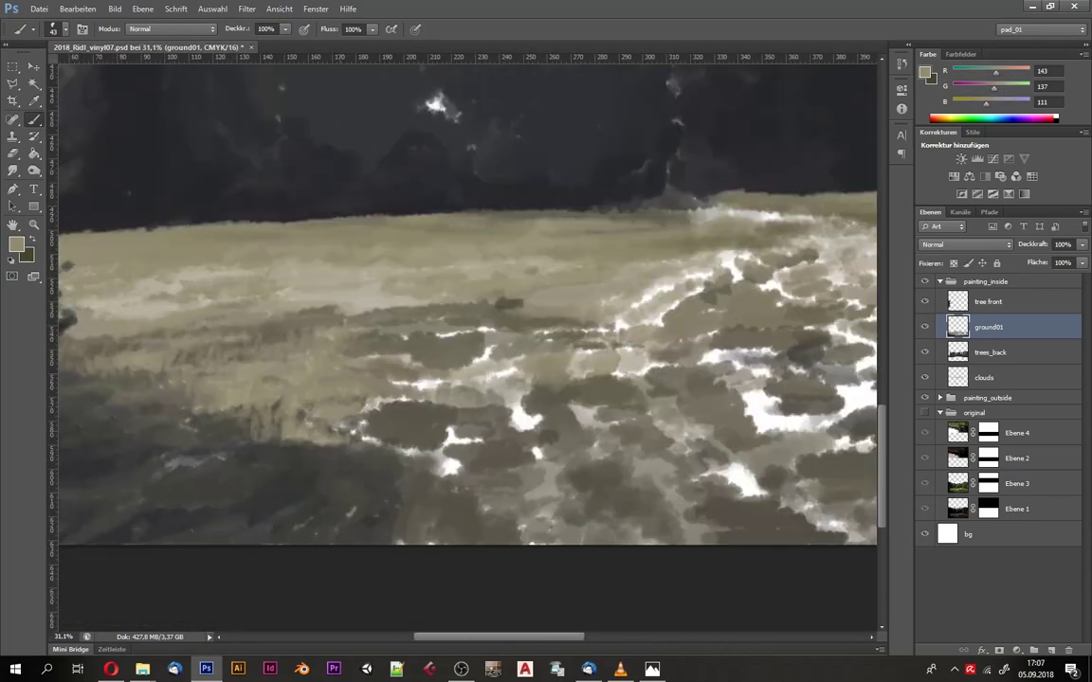
alt+click(346, 362)
alt+click(375, 409)
scroll(374, 410, down, 1)
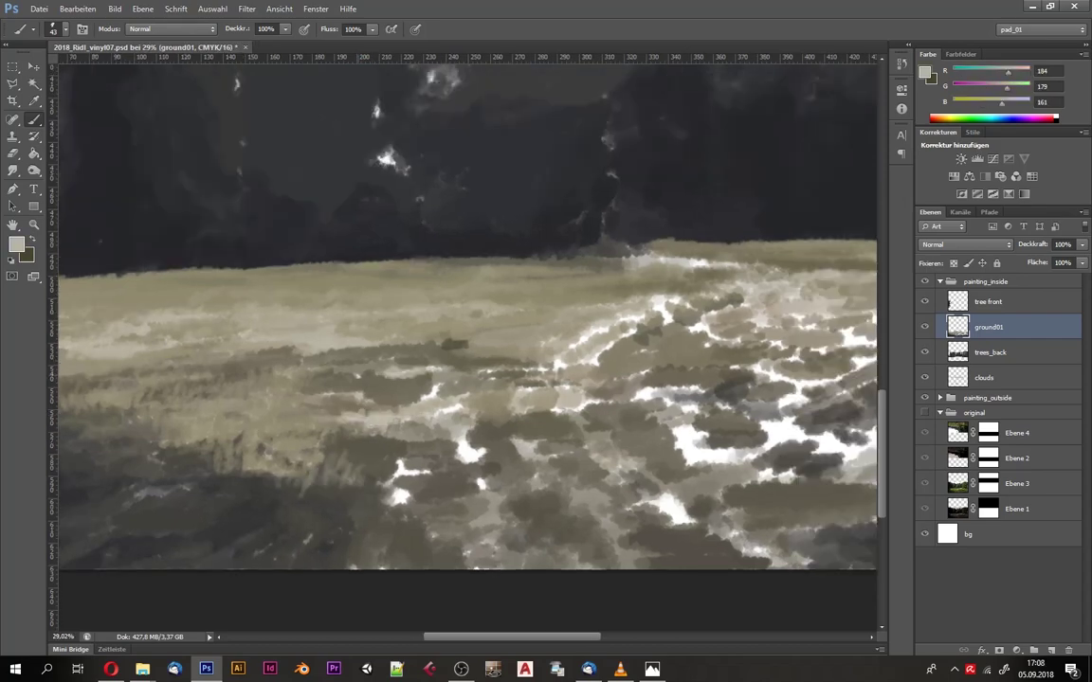
Step: Paint a light beige track through the central foreground down to the picture's lower edge
drag(387, 307, 325, 285)
alt+click(364, 380)
drag(374, 450, 379, 493)
right_click(379, 479)
alt+click(388, 455)
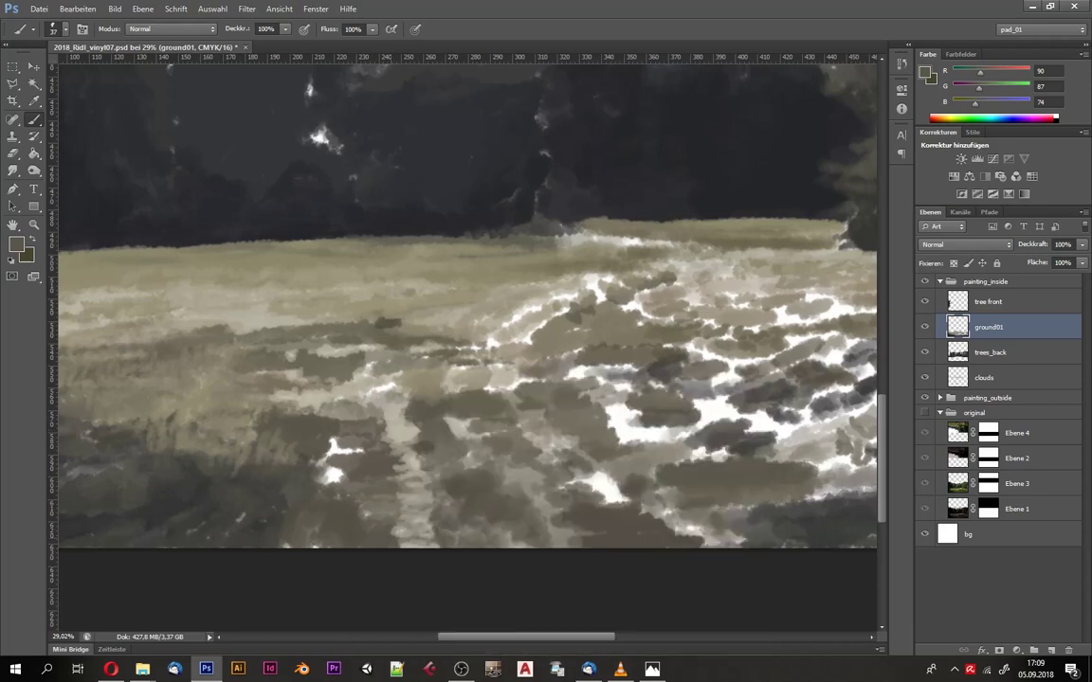
Step: Paint sampled grey-brown ground over the white gaps beside the track and add grass tufts left of it
mouse_move(284, 403)
mouse_down()
mouse_move(337, 438)
mouse_move(346, 462)
mouse_move(323, 469)
mouse_up()
scroll(322, 469, up, 1)
alt+click(432, 459)
drag(239, 312, 185, 325)
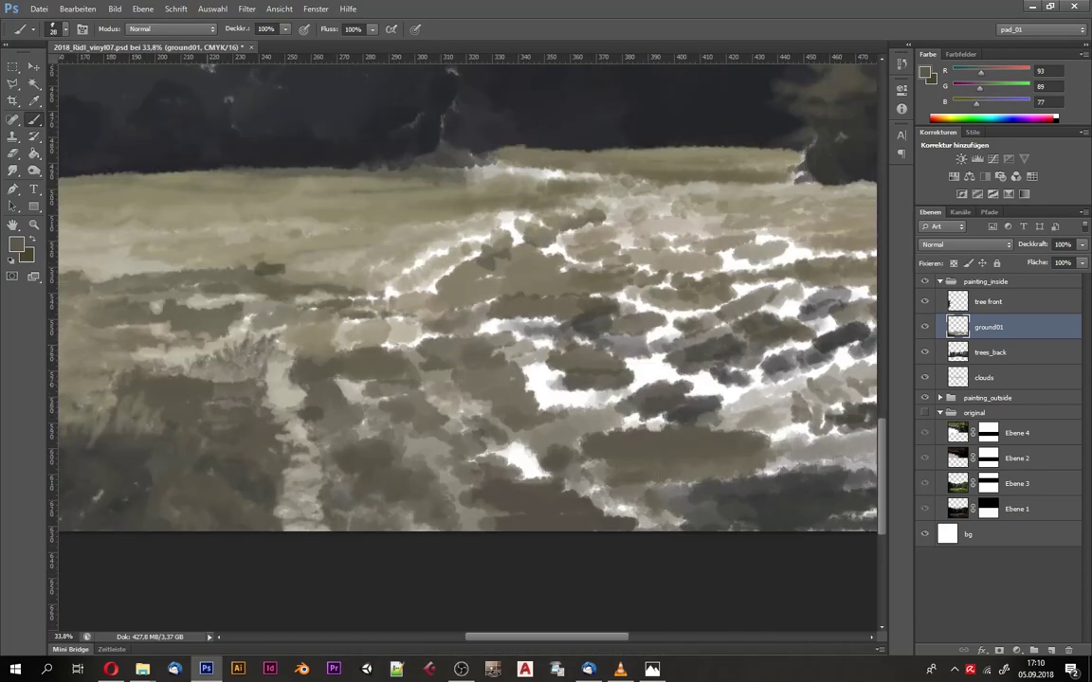
Step: Extend the light track upward in a curve across the meadow using sampled pale beige
scroll(438, 284, up, 1)
alt+click(438, 284)
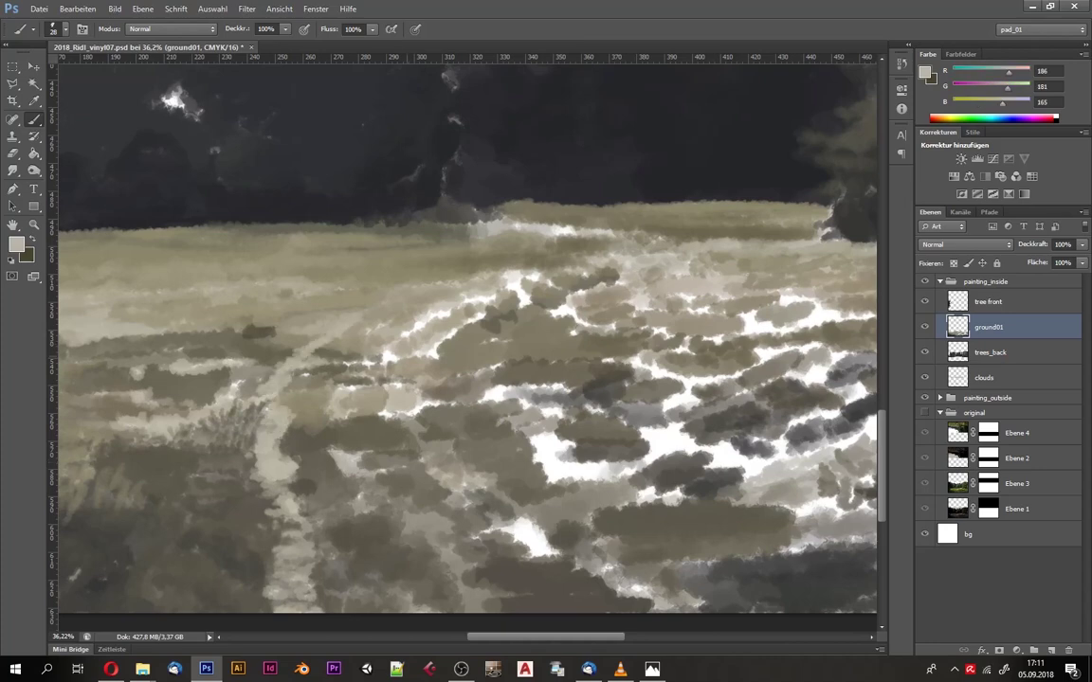
alt+click(275, 438)
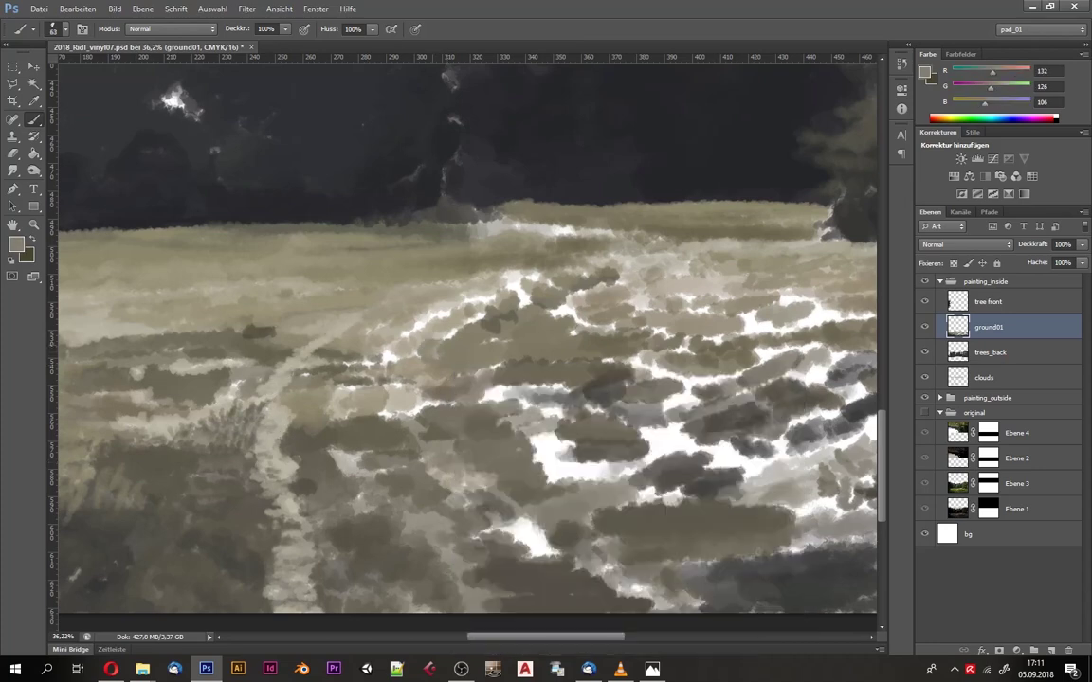
Step: Paint a second curved light track to the right of the first with sampled beige tones
drag(379, 317, 455, 284)
mouse_move(347, 373)
mouse_down()
mouse_move(377, 375)
mouse_move(364, 381)
mouse_up()
alt+click(360, 360)
alt+click(341, 322)
drag(344, 303, 343, 349)
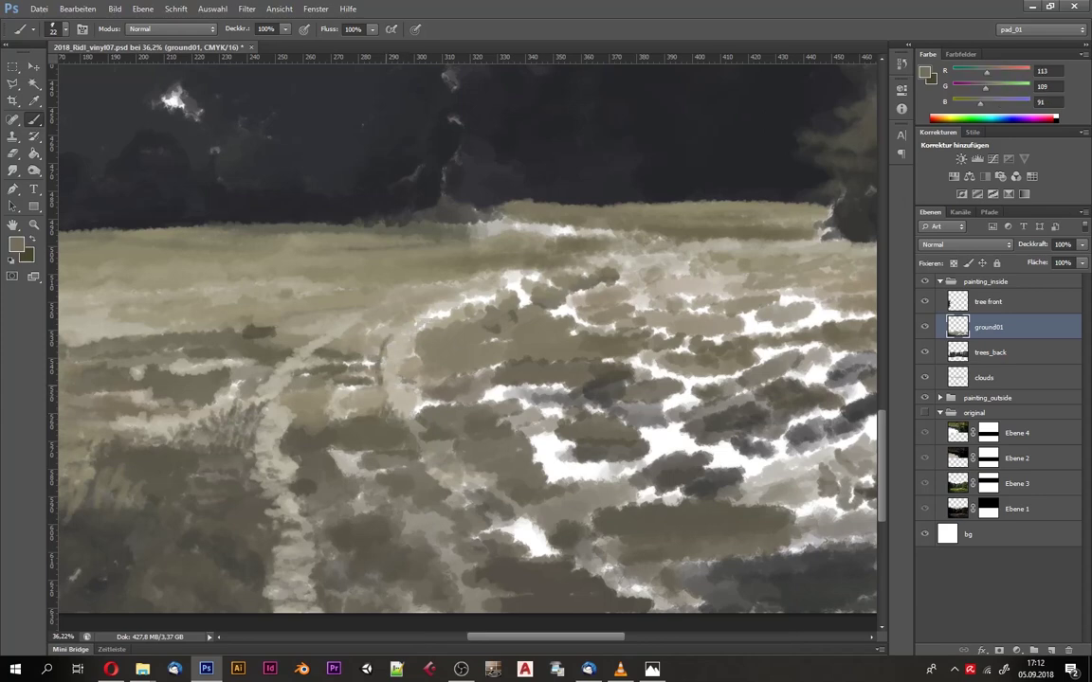
Step: Paint dark grass tufts between the two tracks and set the foreground colour to RGB 218, 212, 191
right_click(323, 327)
scroll(474, 331, up, 2)
right_click(473, 304)
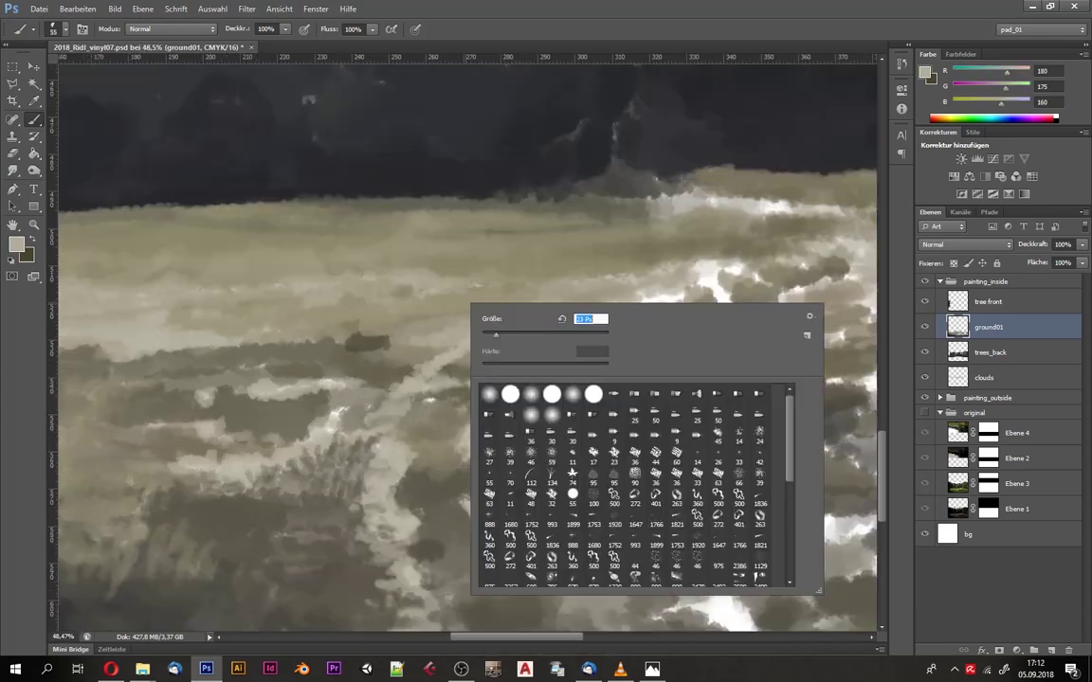
click(15, 244)
click(870, 288)
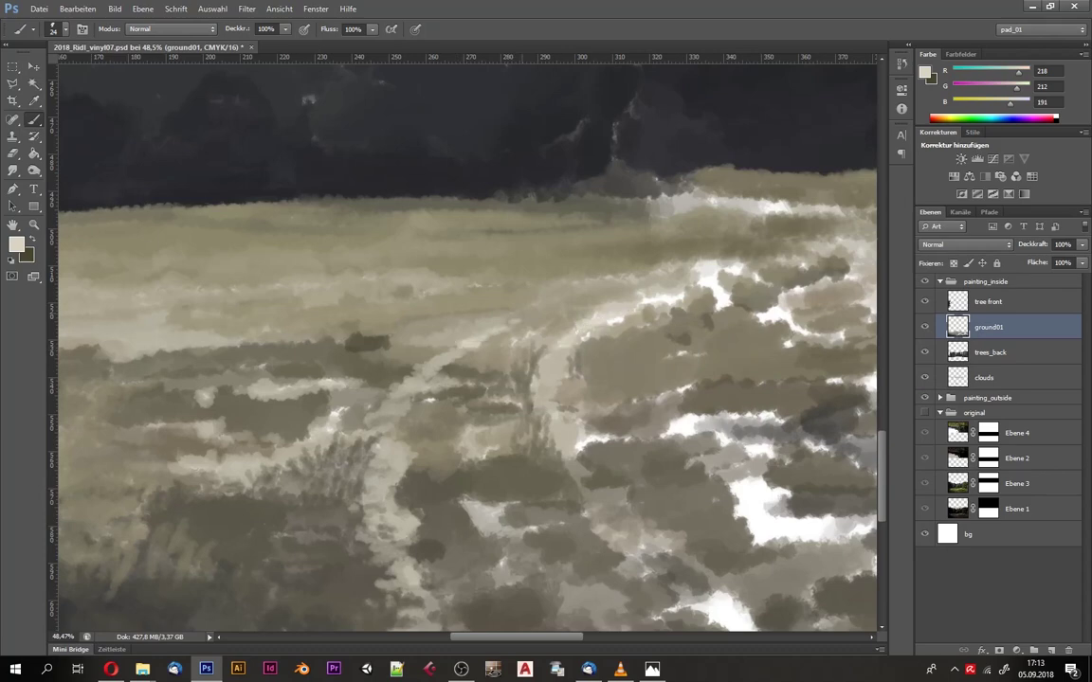
Step: Brighten the upper curves of both tracks and cover the white gaps near the meadow's far edge with sampled beige tones
scroll(474, 342, down, 3)
right_click(519, 361)
alt+click(456, 338)
alt+click(489, 314)
scroll(547, 353, up, 2)
alt+click(547, 353)
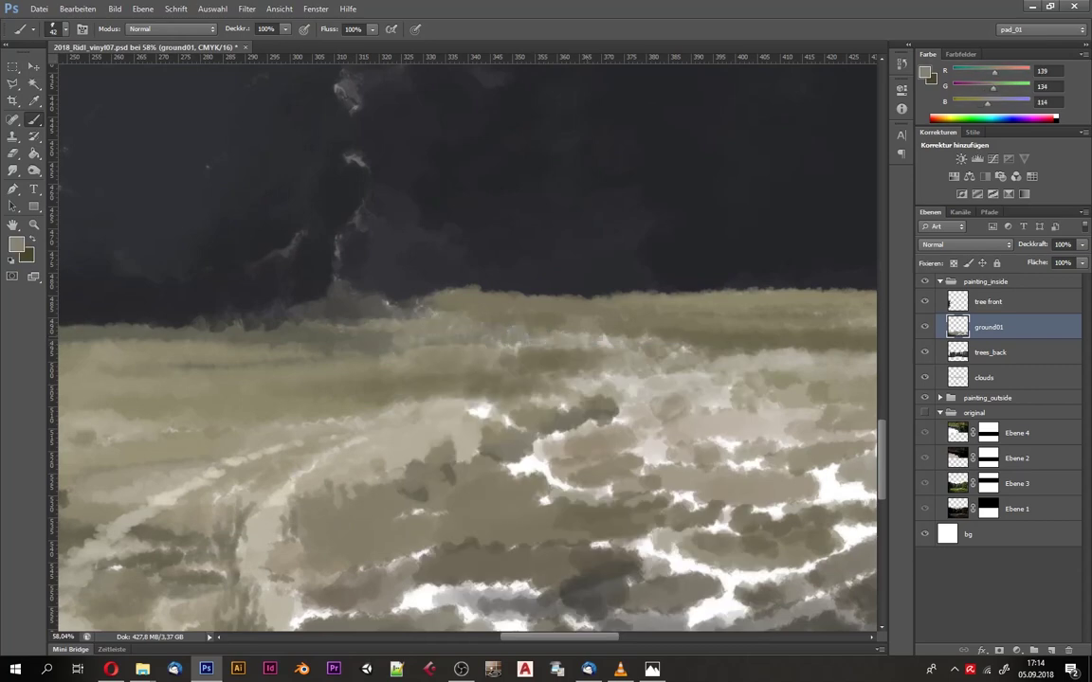
Step: Darken the meadow's lower-left foreground with broad strokes of sampled grey-brown and near-black tones, using a 133 px brush
scroll(546, 352, down, 3)
scroll(374, 315, down, 2)
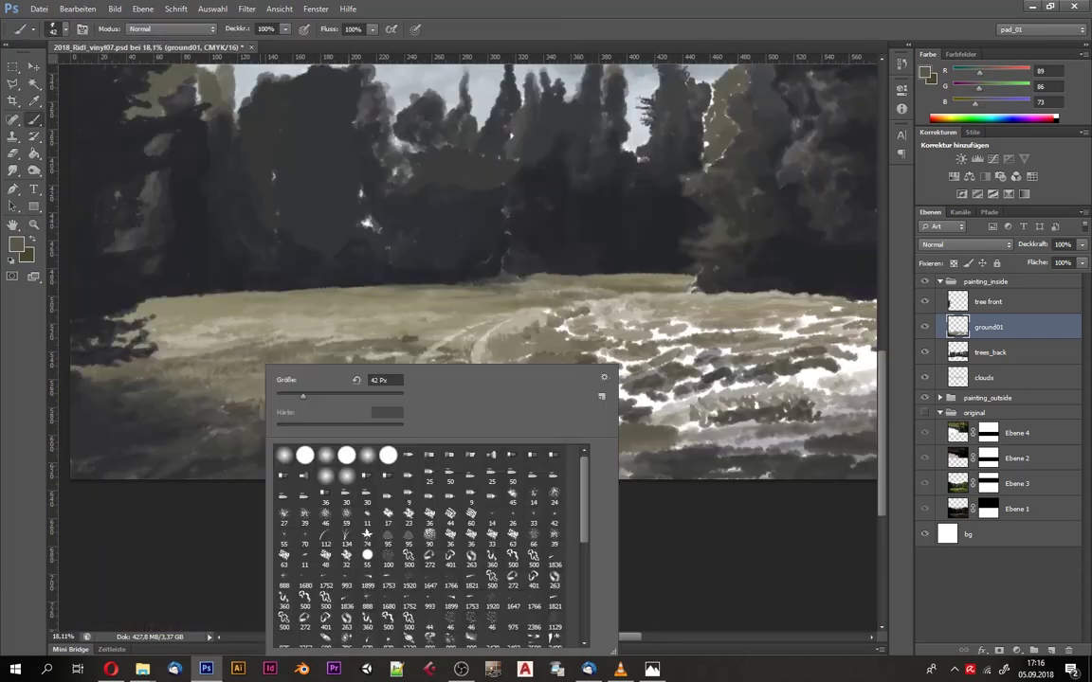
key(Return)
alt+click(313, 427)
alt+click(153, 406)
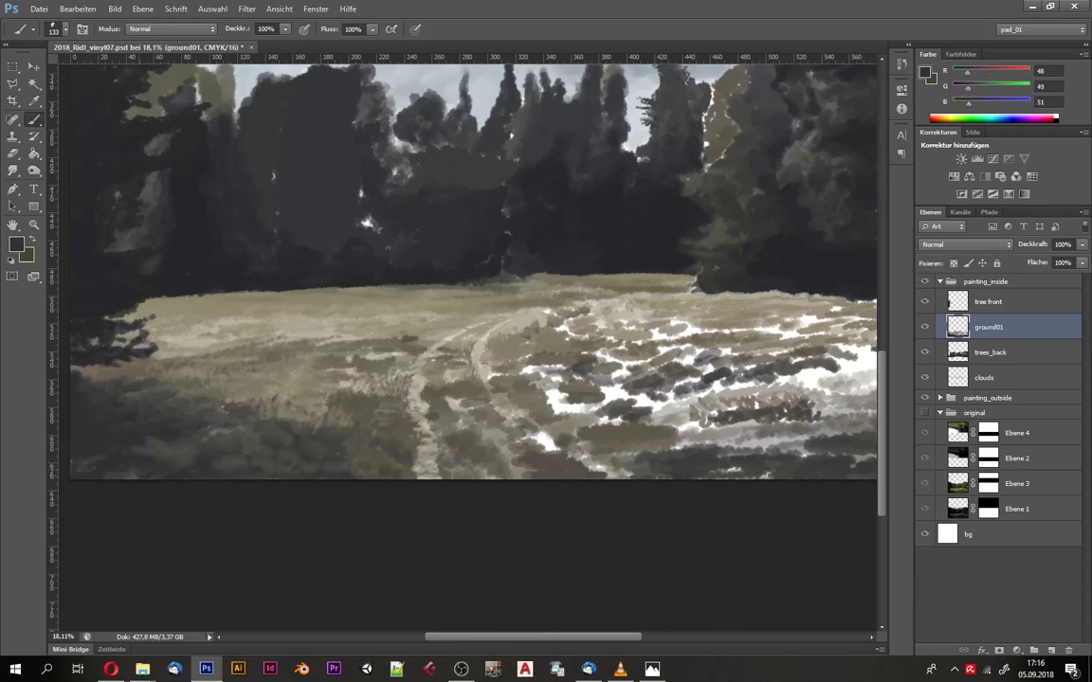
Step: Refine the lower part of the left track with fine sampled light and dark strokes, using a 23 px brush
alt+click(583, 417)
scroll(583, 417, up, 3)
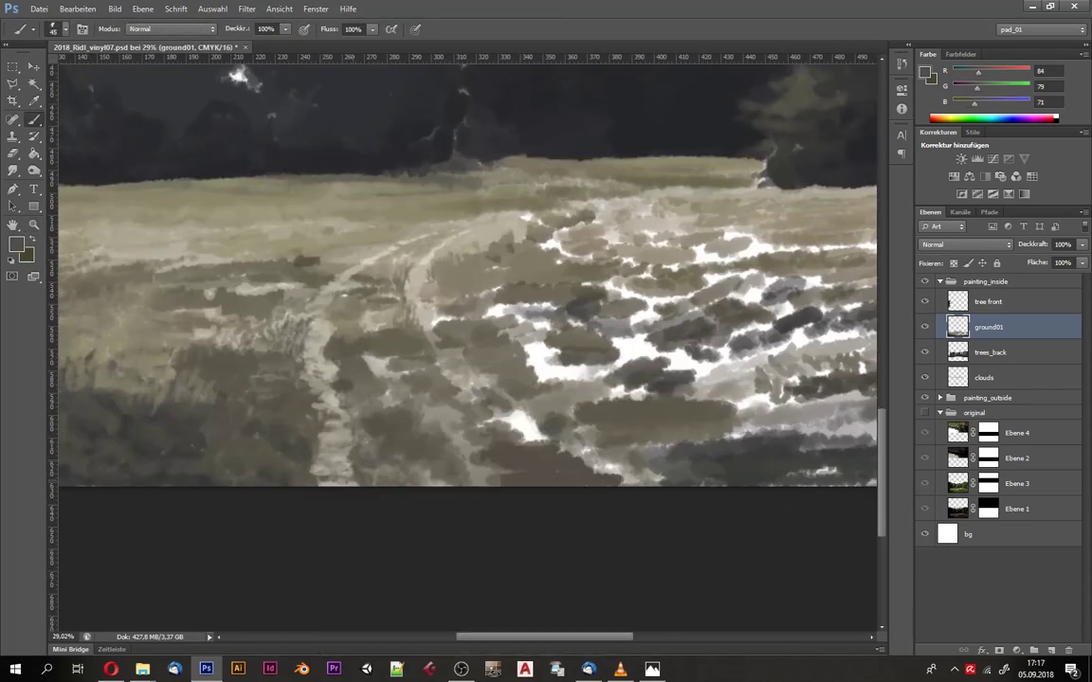
right_click(304, 365)
scroll(304, 364, up, 3)
text(23)
key(Return)
alt+click(327, 410)
scroll(413, 331, down, 3)
Step: Cover the white gaps beside the right track's upper curve with sampled brown and beige tones, using a 45 px brush
right_click(413, 331)
text(45)
key(Return)
alt+click(393, 334)
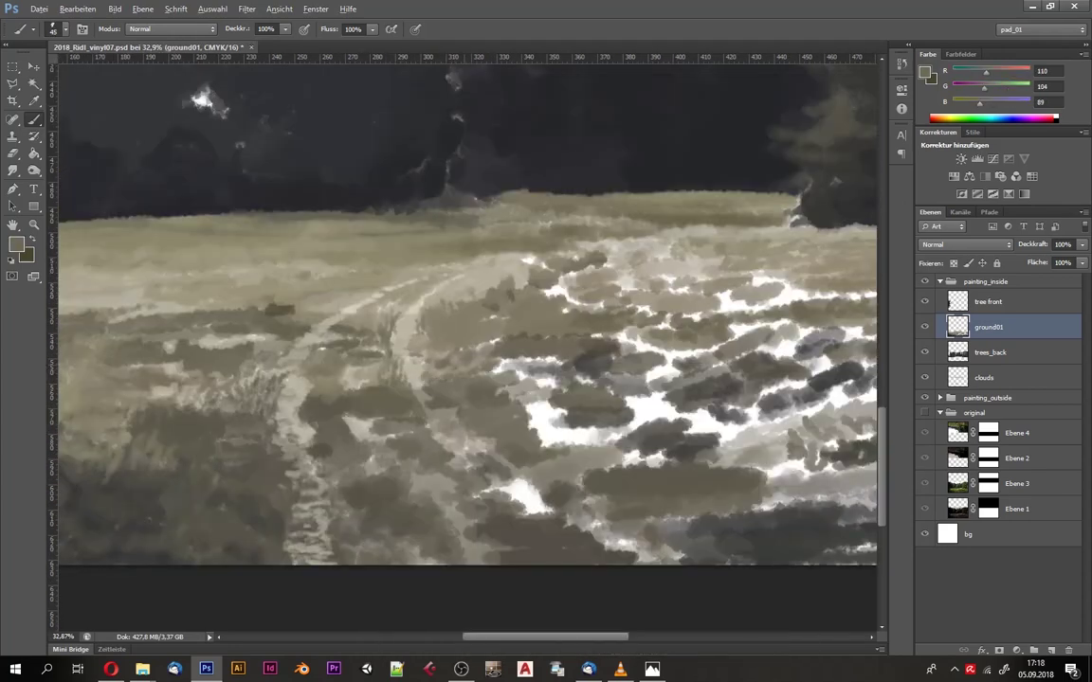
alt+click(455, 327)
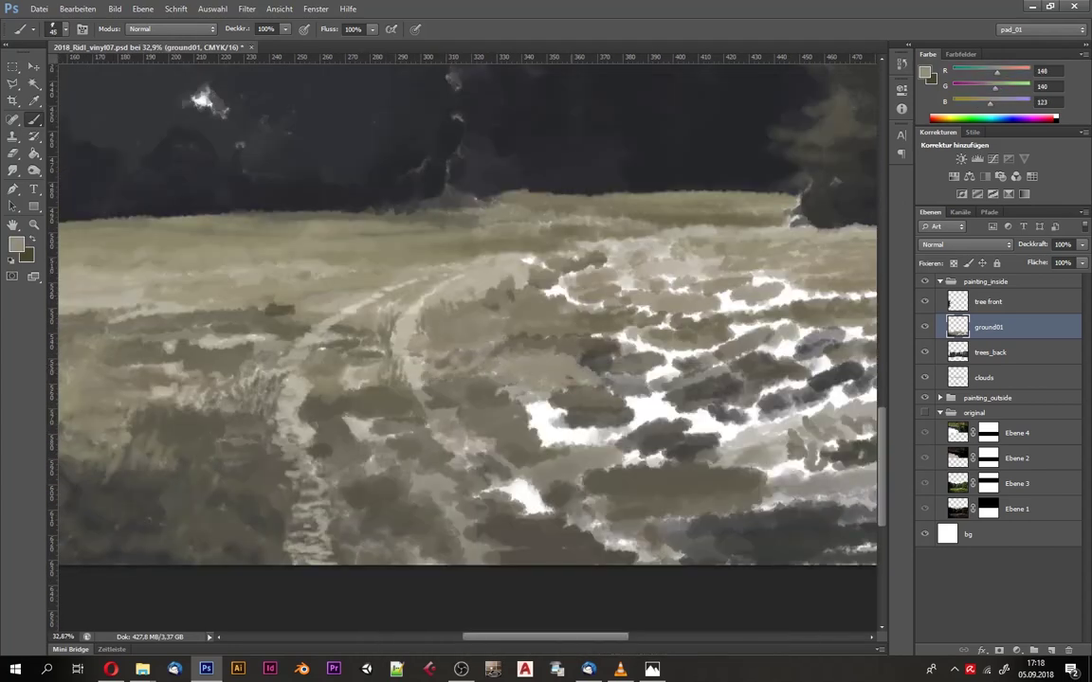
drag(478, 258, 426, 262)
alt+click(428, 262)
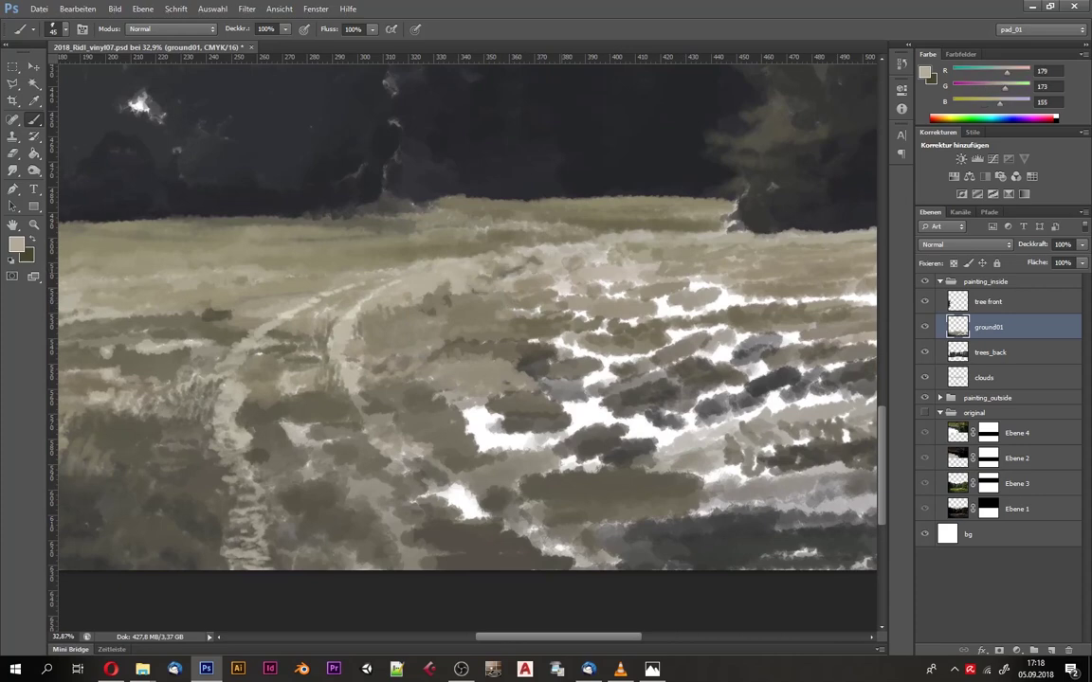
Step: Fill the far right meadow below the tree line with sampled beige tones, starting with an 81 px brush
scroll(453, 262, down, 2)
right_click(453, 262)
text(81)
key(Return)
alt+click(379, 275)
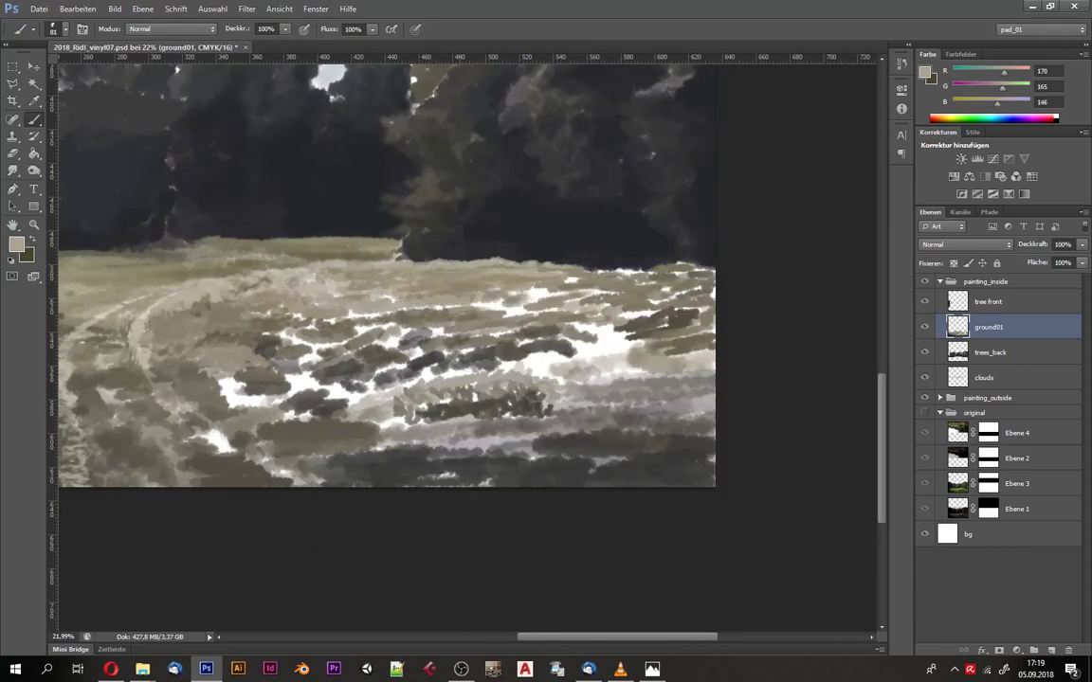
drag(412, 258, 405, 256)
alt+click(469, 270)
alt+click(553, 243)
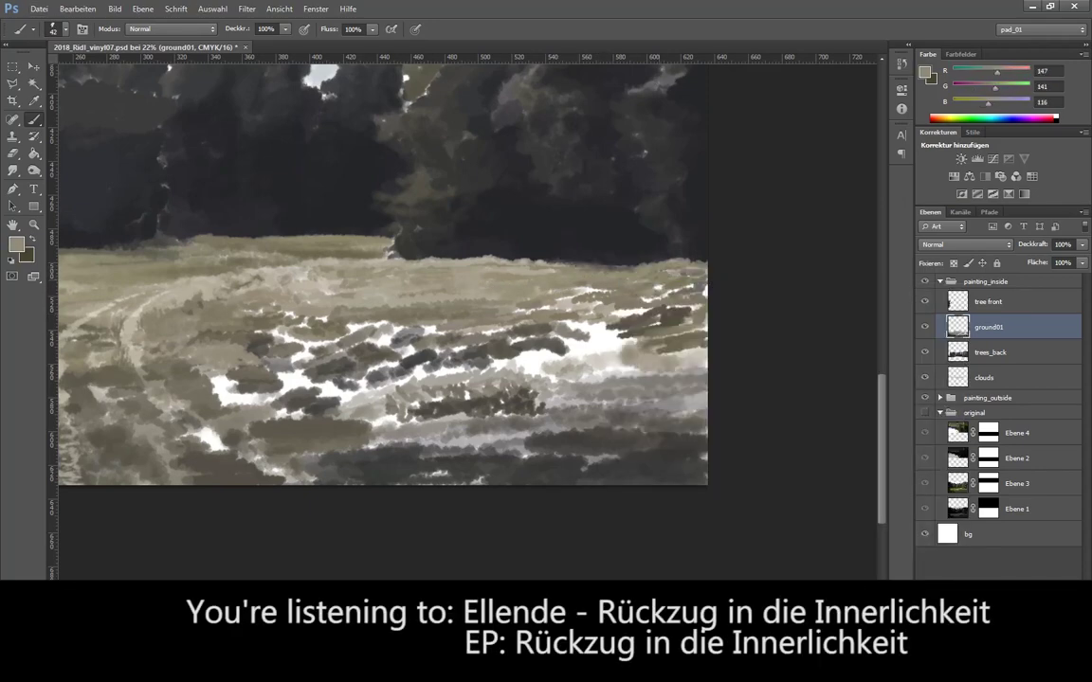
Step: Cover the gaps near the meadow's right edge and blend its middle band with sampled brown and beige tones
alt+click(621, 276)
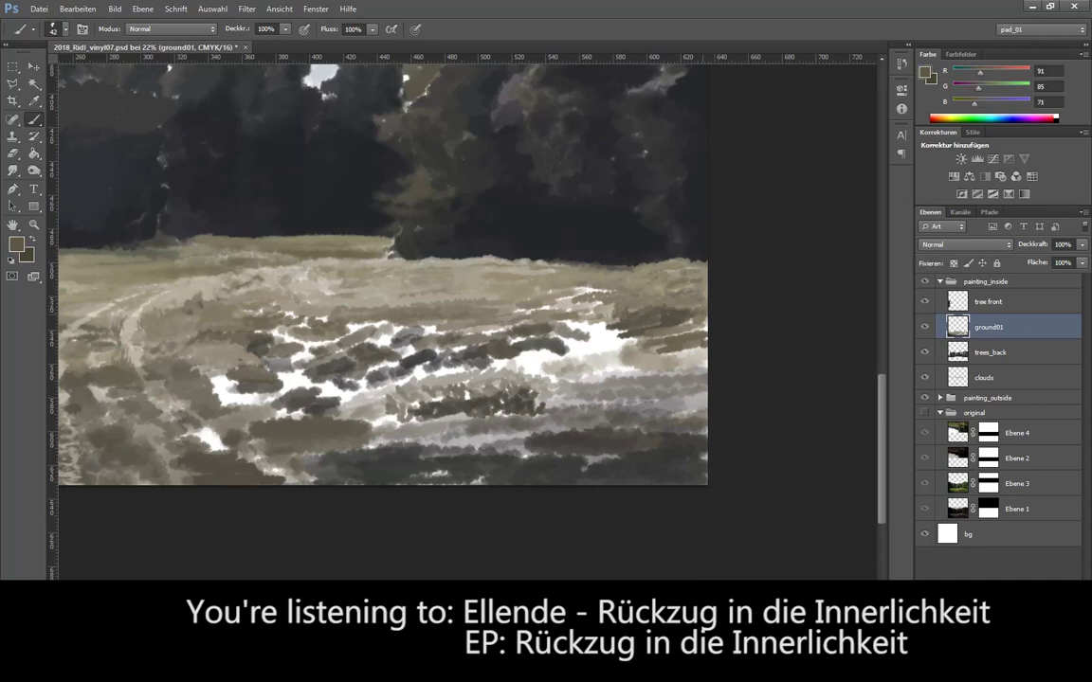
drag(636, 387, 669, 392)
alt+click(669, 392)
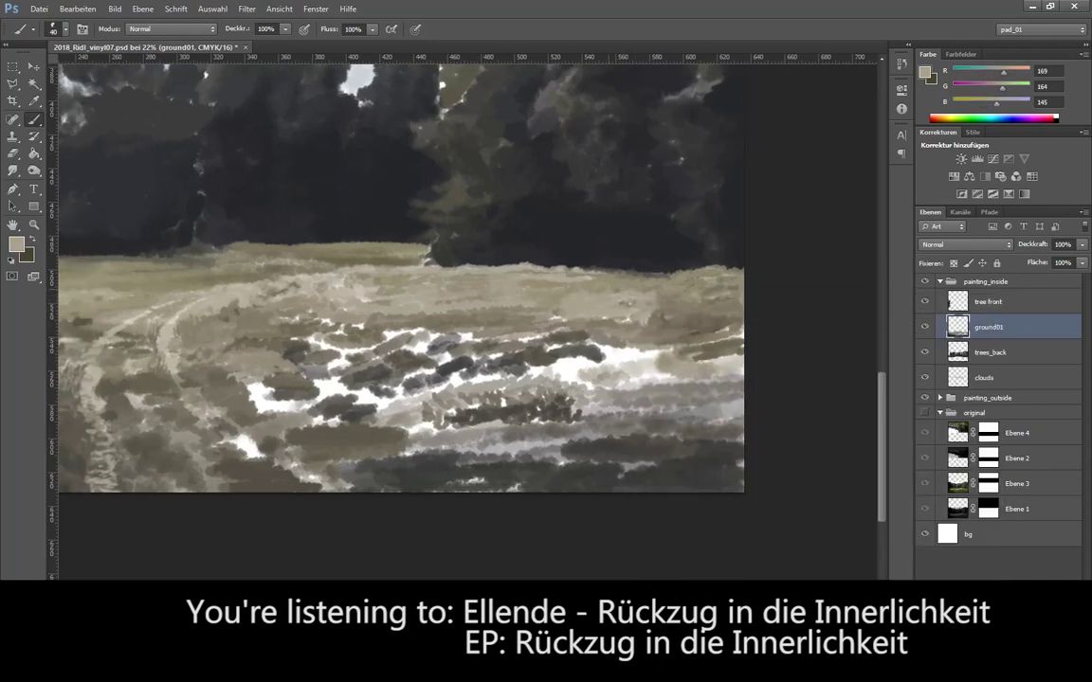
alt+click(548, 285)
alt+click(484, 304)
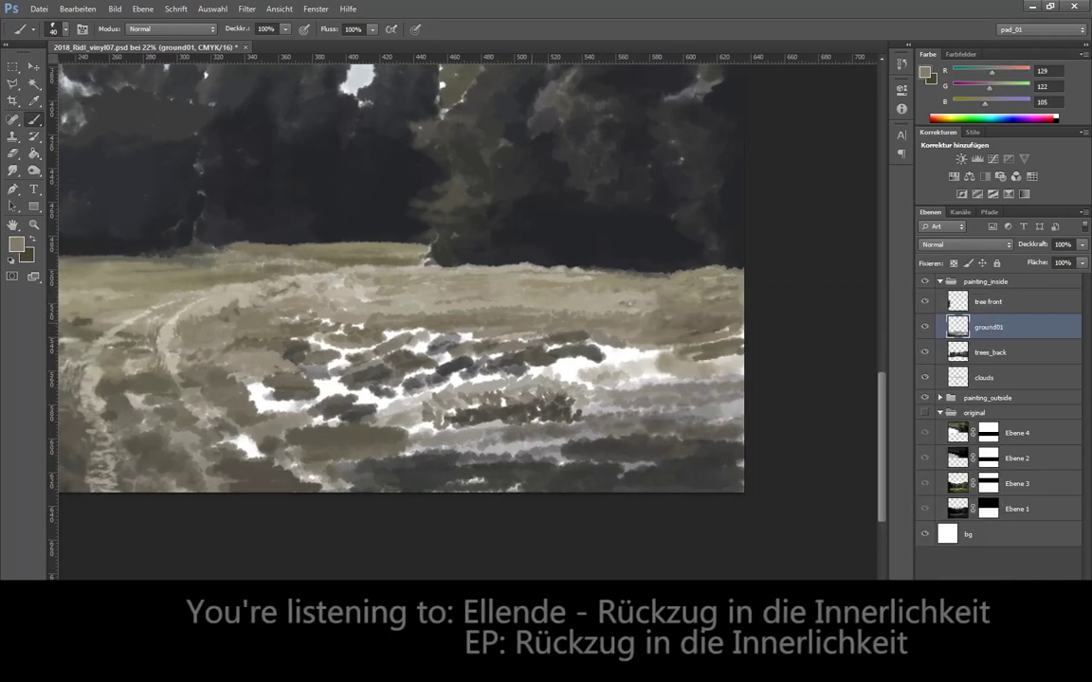
scroll(484, 303, up, 2)
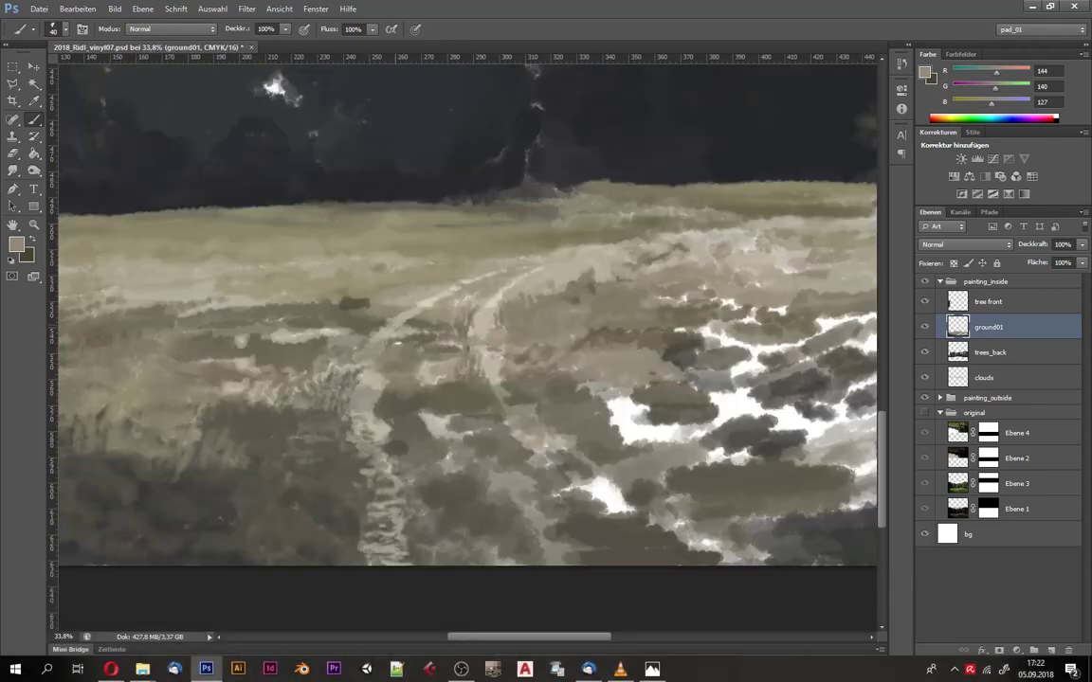
Step: Brighten the left track and the grass beside it with small sampled beige strokes, using a 23 px brush
scroll(352, 292, down, 1)
right_click(353, 292)
key(Return)
alt+click(391, 209)
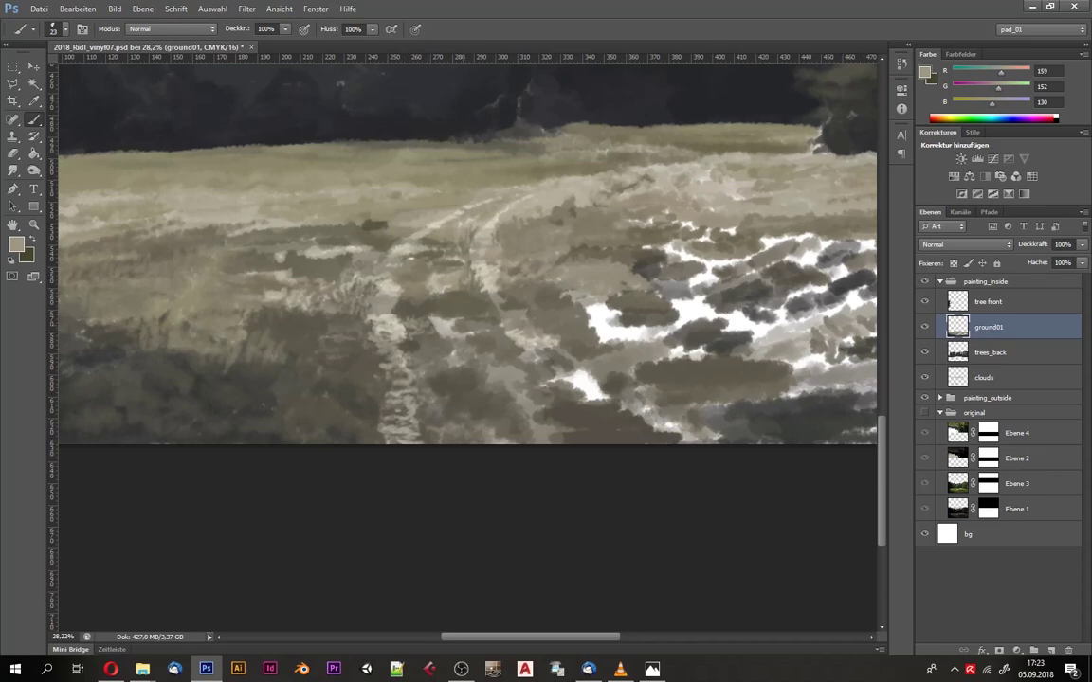
Step: Cover the ground to the right of the right track with sampled mid-brown, using a 62 px brush
right_click(407, 288)
key(Return)
alt+click(417, 299)
alt+click(410, 304)
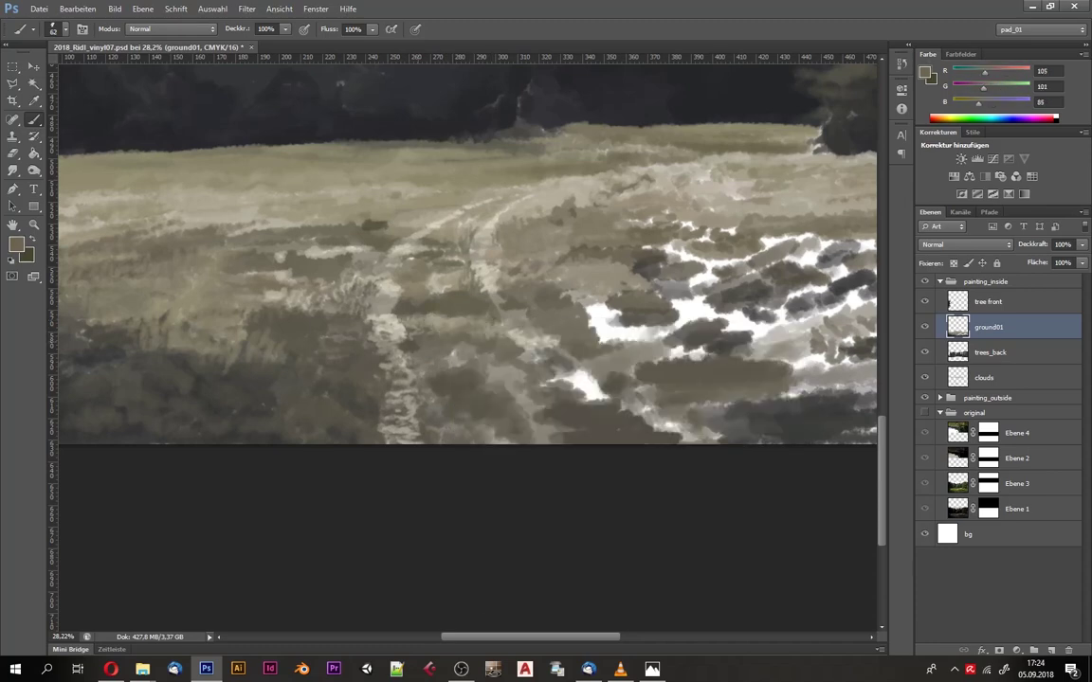
scroll(391, 309, up, 1)
alt+click(379, 322)
drag(342, 327, 464, 331)
Step: Paint light beige streaks along the lower part of the right track down to the canvas edge, using a 36 px brush
mouse_move(375, 371)
mouse_down()
mouse_move(462, 351)
mouse_move(412, 371)
mouse_up()
mouse_move(398, 380)
mouse_down()
mouse_move(402, 359)
mouse_move(417, 403)
mouse_move(436, 412)
mouse_up()
alt+click(554, 459)
mouse_move(360, 389)
mouse_down()
mouse_move(407, 417)
mouse_move(450, 417)
mouse_up()
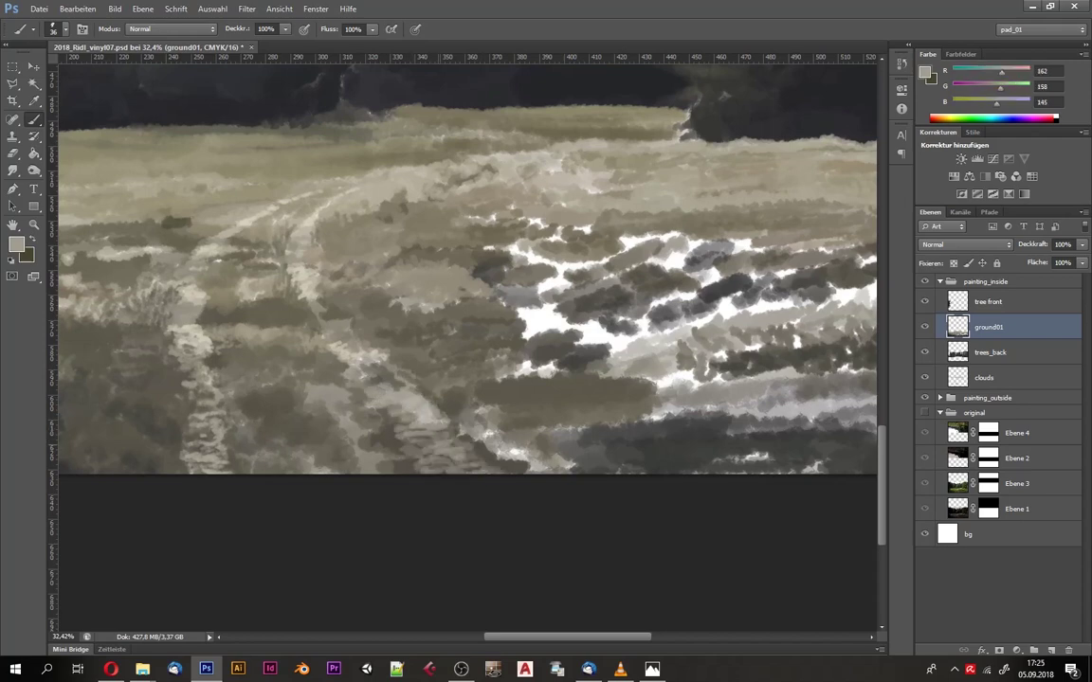
Step: Paint dark grass strokes between and beside the lower parts of the two tracks with sampled brown tones
drag(427, 284, 546, 284)
alt+click(263, 346)
drag(258, 352, 262, 381)
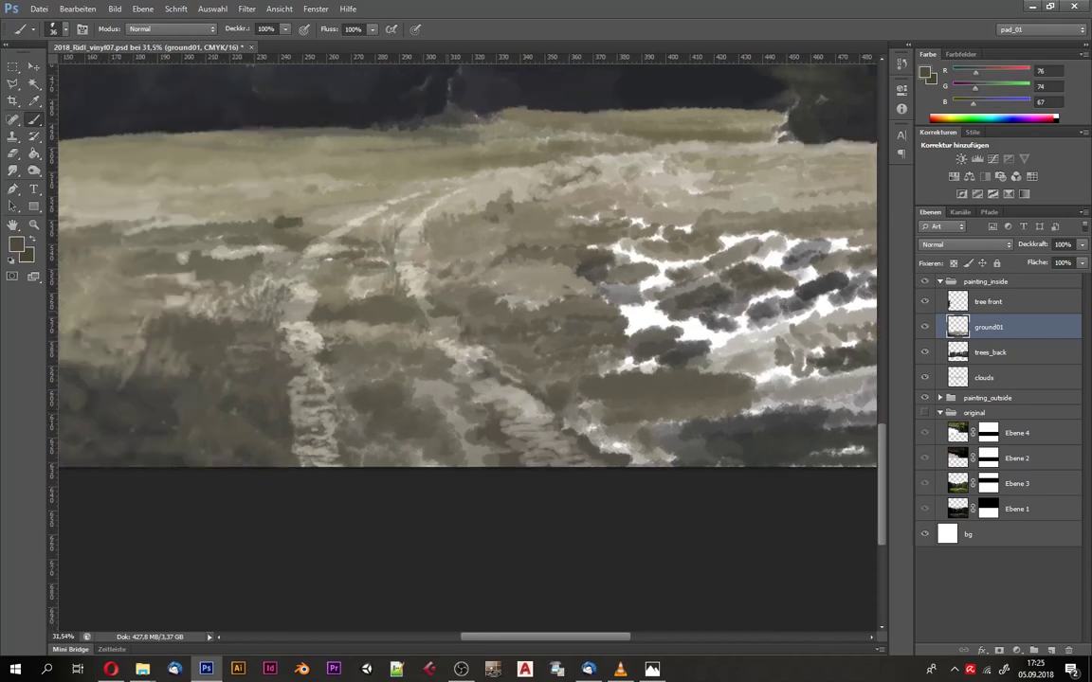
alt+click(388, 282)
mouse_move(398, 318)
mouse_down()
mouse_move(368, 292)
mouse_move(403, 388)
mouse_up()
mouse_move(351, 318)
mouse_down()
mouse_move(417, 393)
mouse_move(289, 390)
mouse_up()
drag(427, 284, 308, 285)
Step: Darken the foreground just right of the right track with sampled dark tones, using an 83 px brush
right_click(457, 363)
alt+click(379, 360)
drag(346, 337, 431, 393)
mouse_move(398, 346)
mouse_down()
mouse_move(465, 375)
mouse_move(493, 330)
mouse_up()
drag(358, 370, 522, 344)
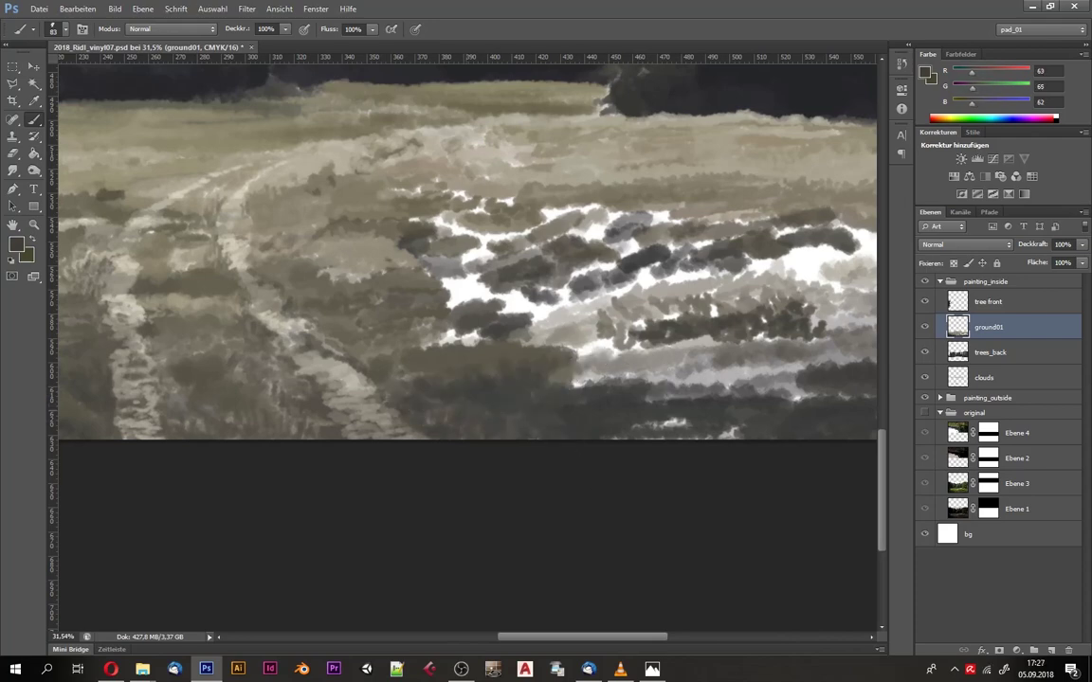
Step: Cover the meadow's lower-right foreground with layered bands of sampled dark grey and brown
scroll(464, 285, down, 1)
alt+click(304, 398)
mouse_move(285, 393)
mouse_down()
mouse_move(423, 432)
mouse_move(597, 454)
mouse_up()
drag(431, 422, 673, 384)
drag(559, 398, 692, 369)
alt+click(398, 407)
drag(355, 402, 493, 403)
mouse_move(464, 394)
mouse_down()
mouse_move(578, 365)
mouse_move(654, 417)
mouse_up()
alt+click(580, 487)
drag(654, 417, 692, 389)
mouse_move(574, 384)
mouse_down()
mouse_move(692, 360)
mouse_move(578, 360)
mouse_up()
Step: Paint over the white gaps toward the right edge of the meadow with sampled beige and brown tones
scroll(702, 365, down, 3)
drag(323, 379, 431, 353)
drag(356, 379, 446, 361)
alt+click(662, 323)
drag(680, 327, 607, 339)
drag(627, 332, 595, 351)
mouse_move(679, 337)
mouse_down()
mouse_move(559, 349)
mouse_move(668, 313)
mouse_move(536, 346)
mouse_up()
Step: Add sloping olive and dark bands across the right meadow with sampled tones, using a 101 px brush
alt+click(580, 323)
mouse_move(569, 332)
mouse_down()
mouse_move(583, 331)
mouse_move(417, 340)
mouse_up()
drag(502, 318, 434, 349)
alt+click(465, 414)
drag(550, 311, 459, 342)
drag(577, 327, 354, 352)
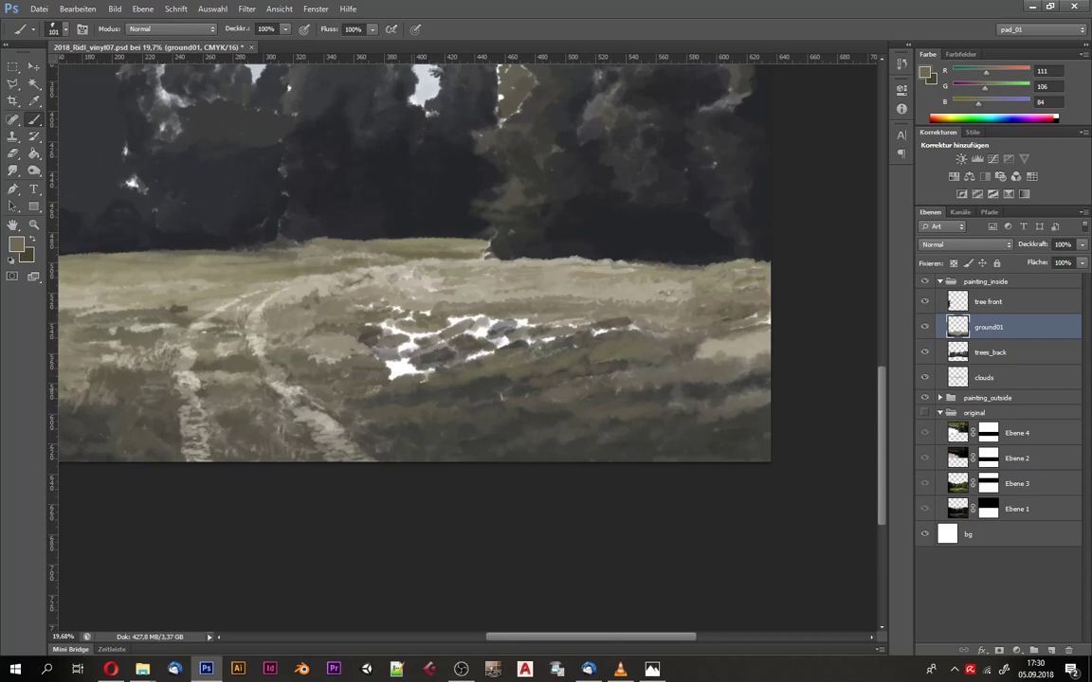
Step: Fill most of the white gaps in the centre-right meadow with sampled grey-brown tones and save the document
scroll(445, 332, up, 3)
alt+click(474, 347)
scroll(464, 285, left, 3)
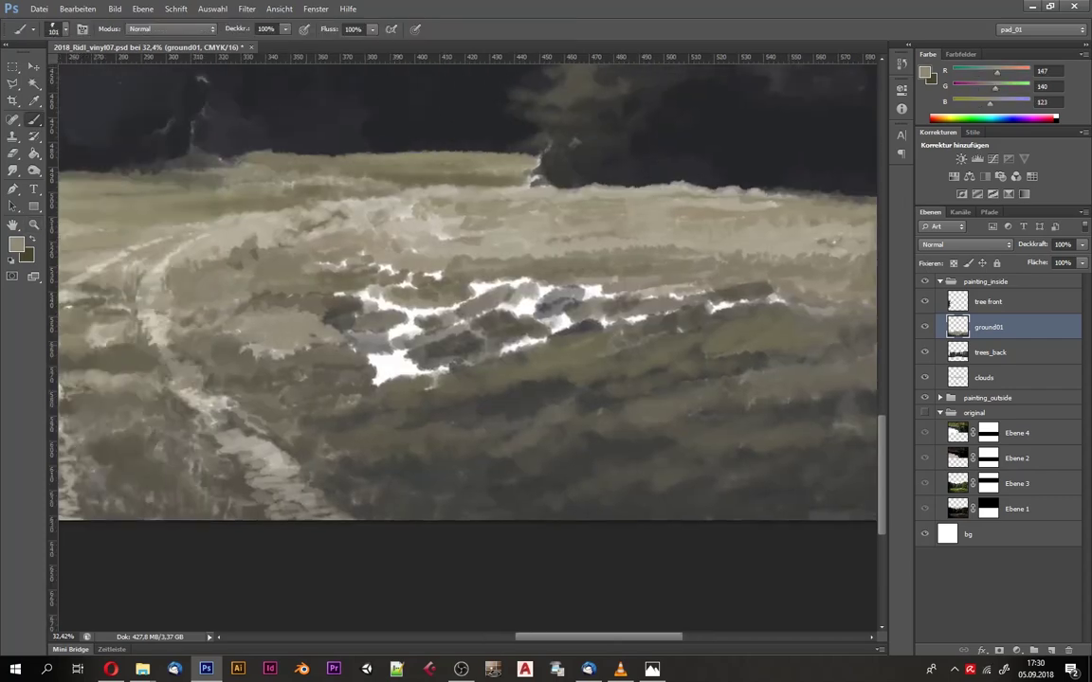
alt+click(341, 327)
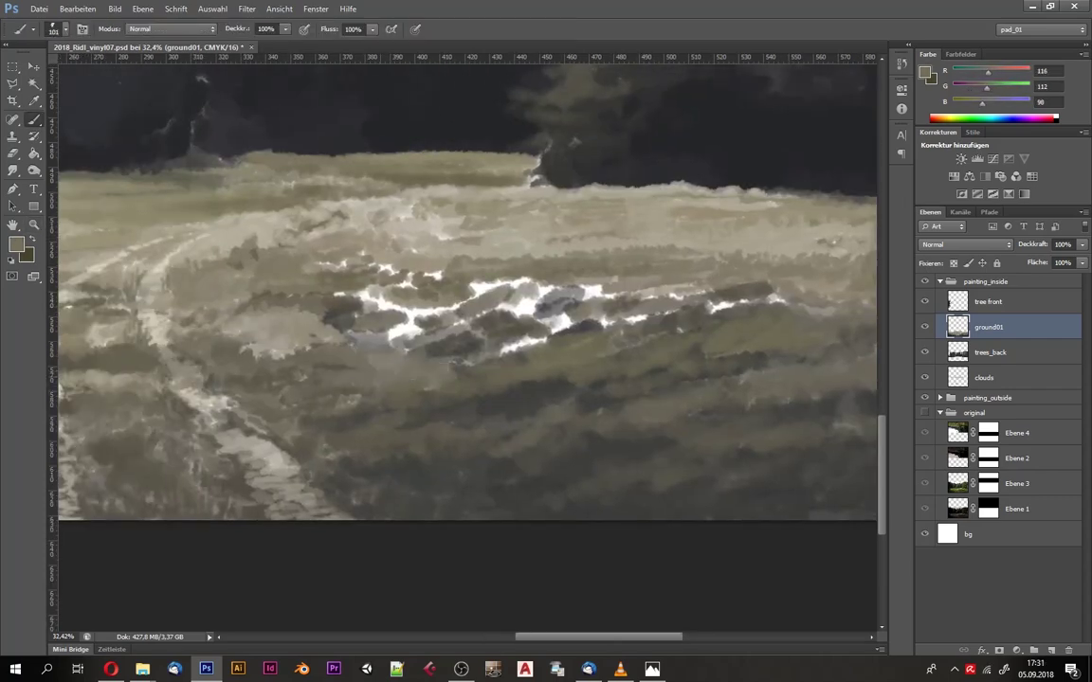
scroll(379, 327, up, 1)
alt+click(360, 303)
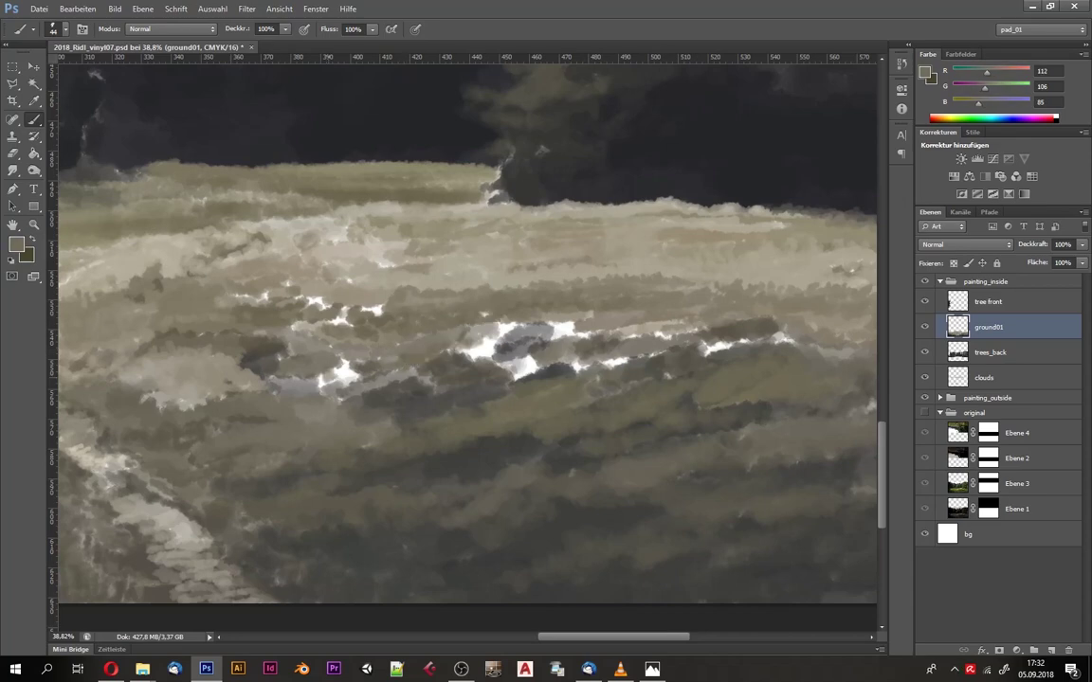
scroll(279, 347, up, 1)
alt+click(284, 346)
key(ctrl+s)
Step: Paint fine grass strokes across the sunlit band right of the tracks with sampled beige and brown, using a 21 px brush
alt+click(458, 231)
key(alt+bracketright)
right_click(422, 227)
text(21)
key(Return)
scroll(417, 252, down, 1)
alt+click(417, 253)
key(alt+bracketleft)
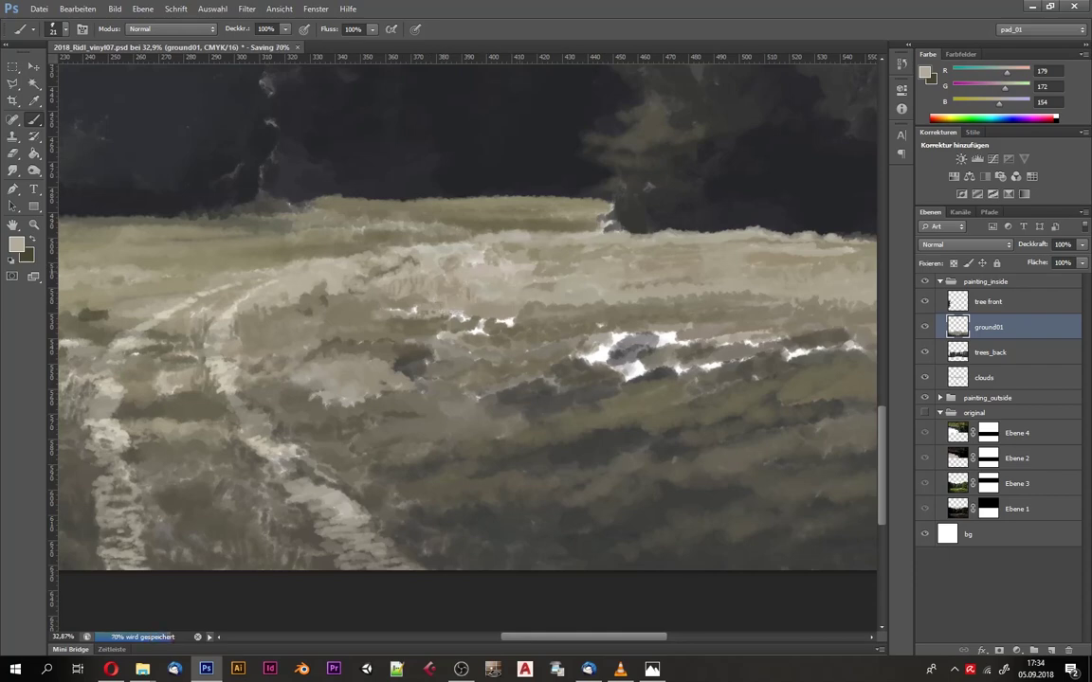
alt+click(446, 279)
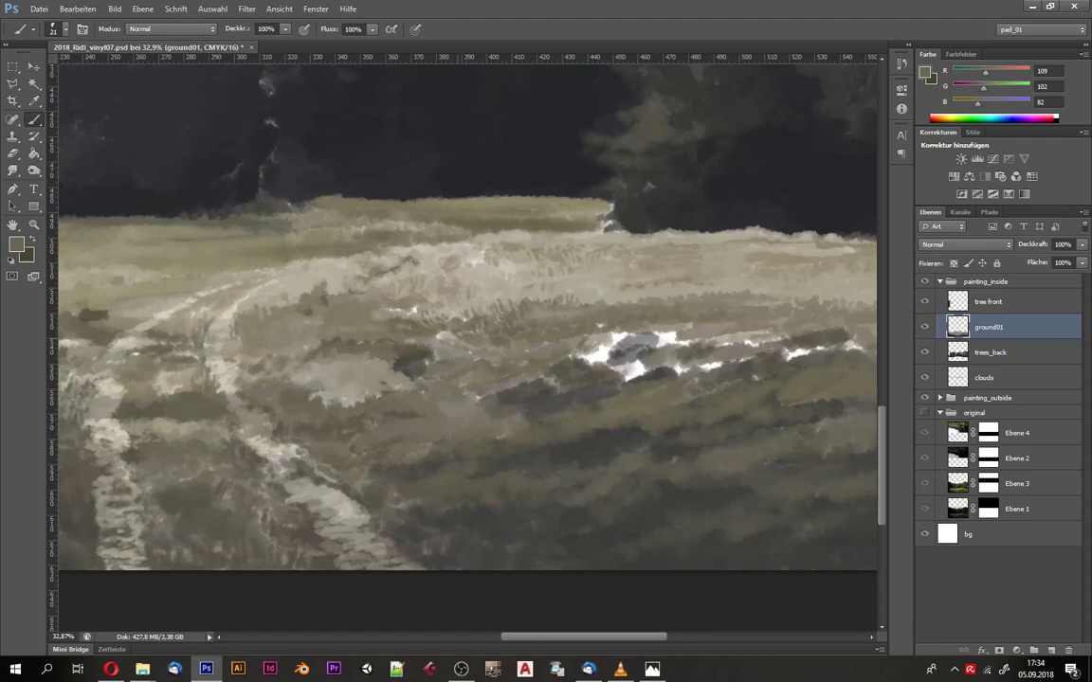
Step: Cover the remaining white gaps in the right meadow with sampled brown tones, using a 30 px brush
scroll(465, 313, up, 1)
key(bracketright)
drag(512, 368, 545, 350)
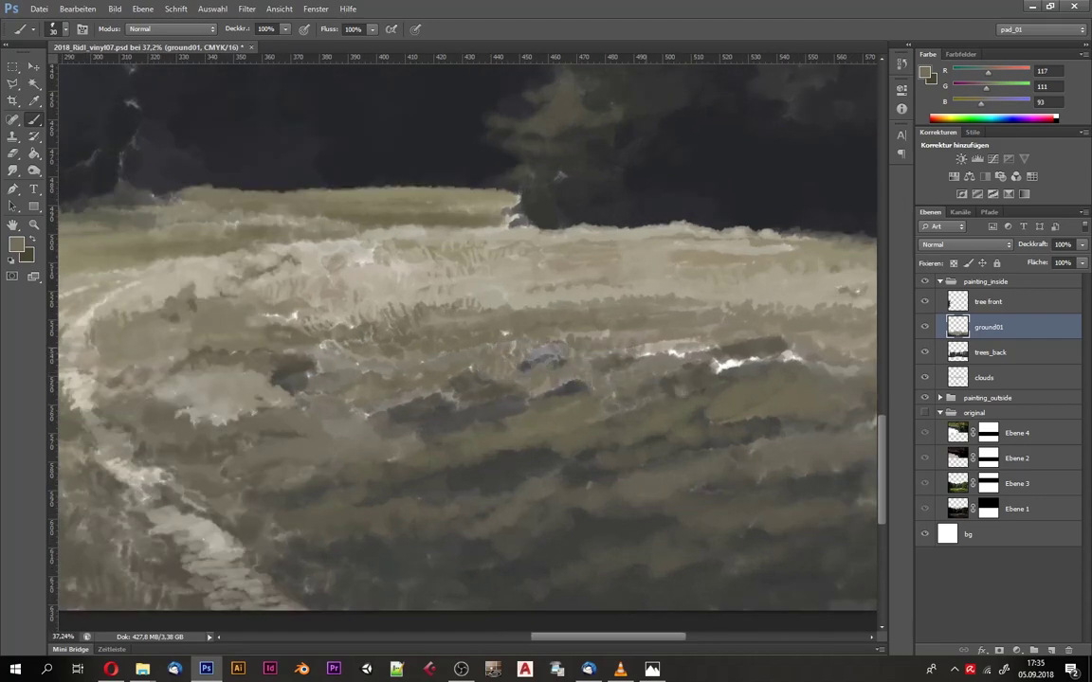
alt+click(664, 328)
mouse_move(719, 367)
mouse_down()
mouse_move(754, 360)
mouse_move(502, 299)
mouse_up()
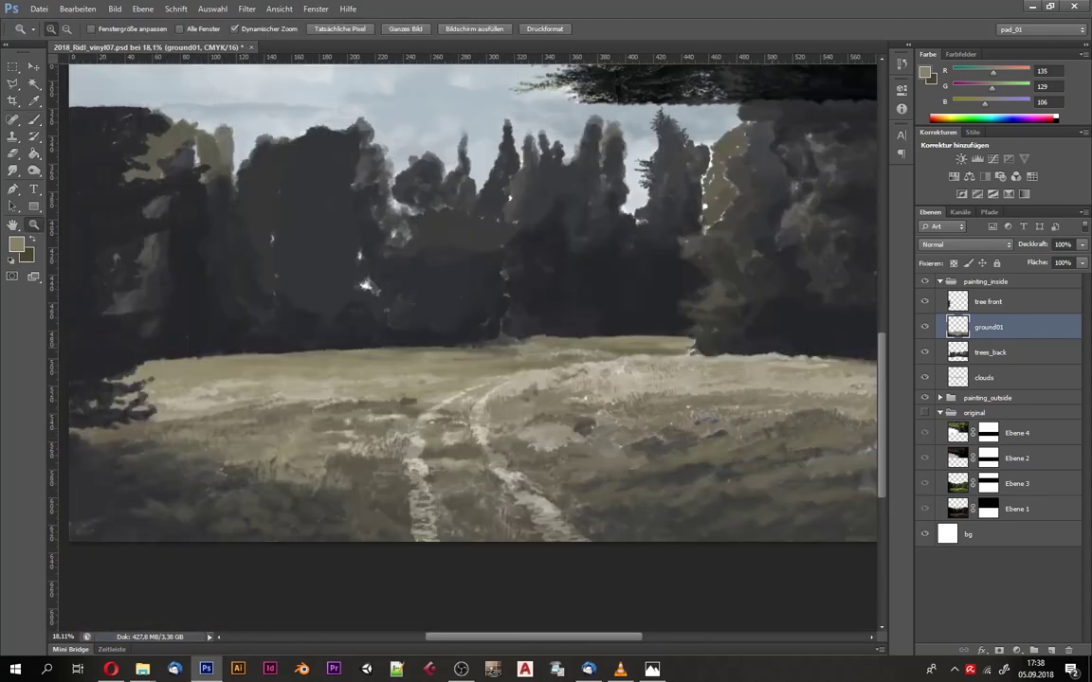
Step: Cover the light gaps in the dark background trees on the trees_back layer with dark grey, using a 147 px brush
key(b)
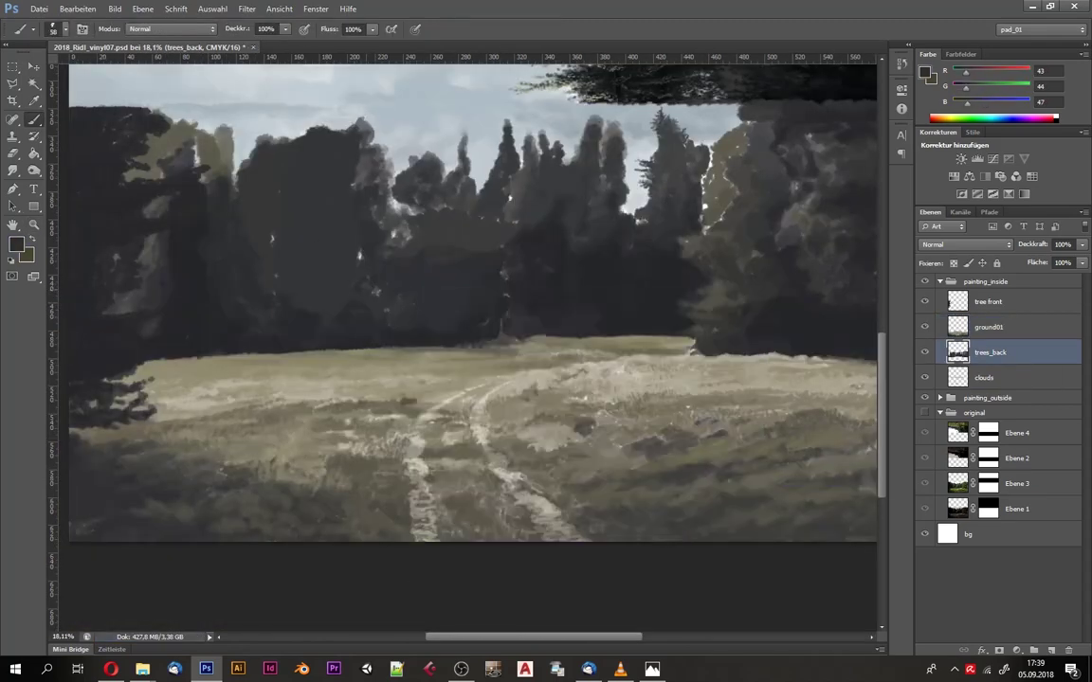
right_click(323, 235)
key(Escape)
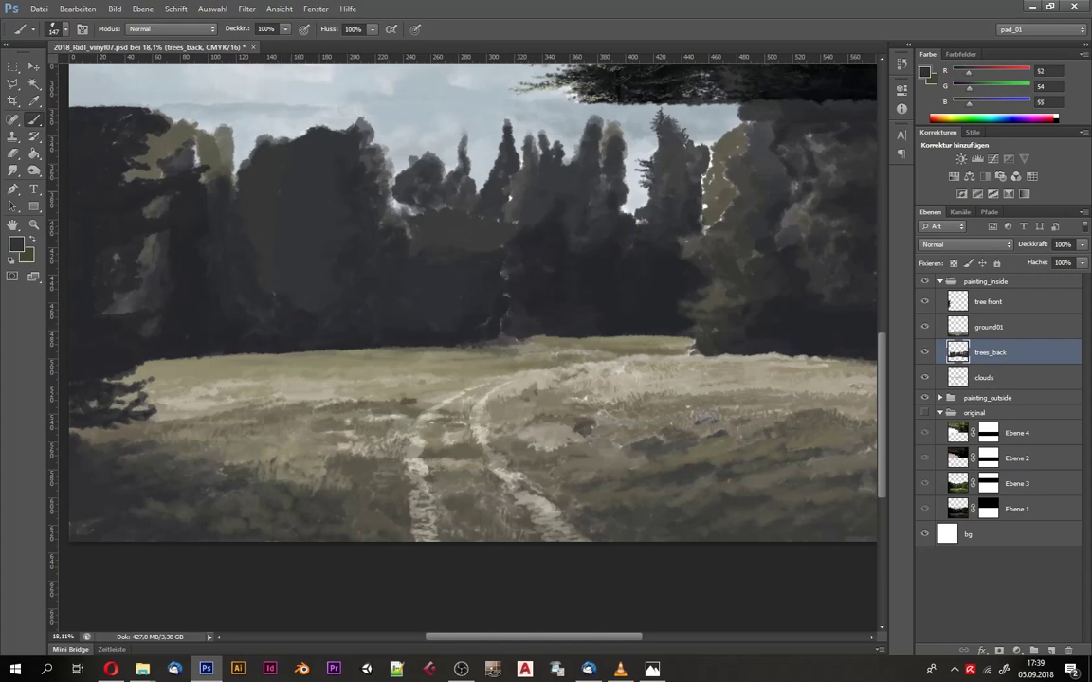
Step: Add dark branches to the front tree over the meadow's left edge on the tree front layer in sampled near-black
alt+click(131, 235)
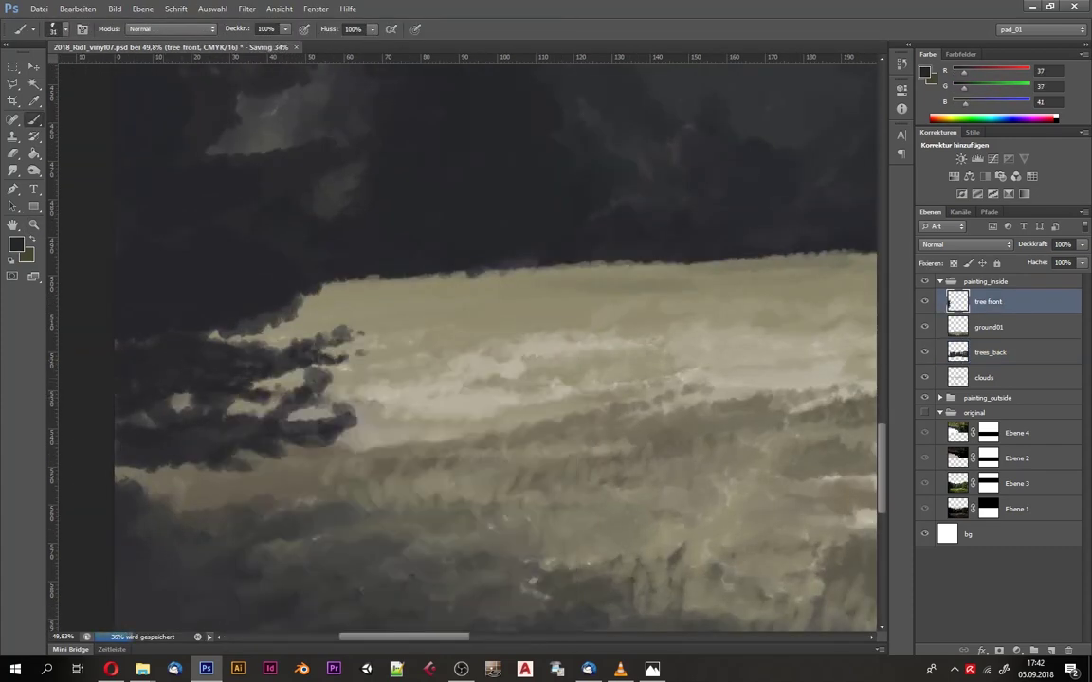
drag(119, 472, 199, 481)
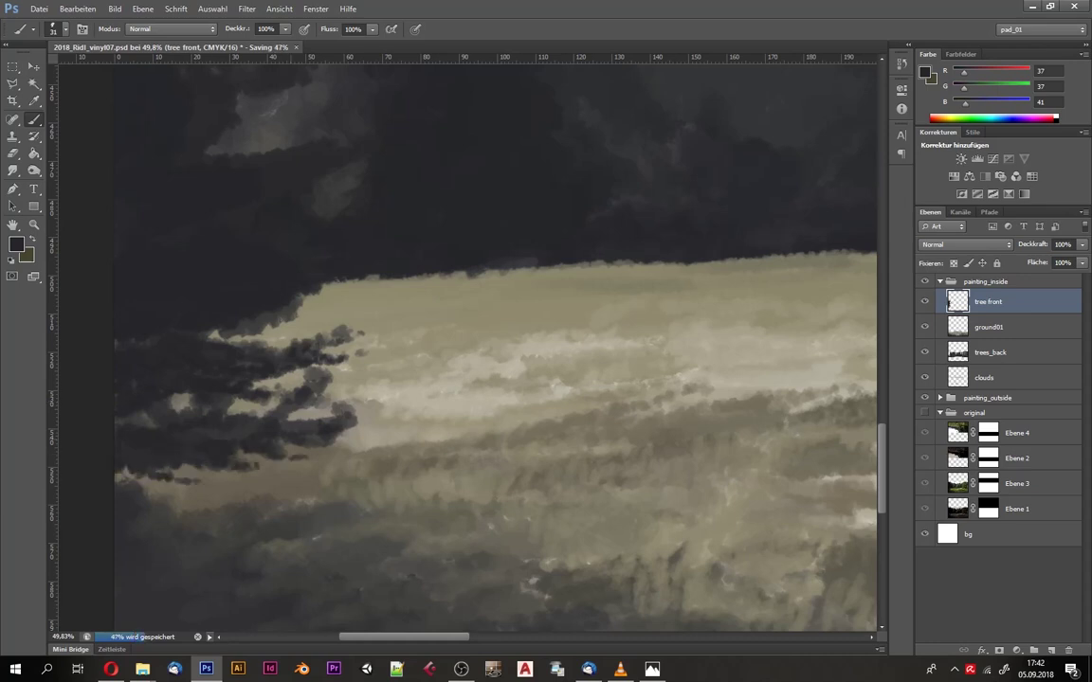
drag(256, 370, 322, 343)
drag(284, 393, 408, 400)
mouse_move(323, 374)
mouse_down()
mouse_move(180, 388)
mouse_move(109, 380)
mouse_up()
drag(204, 306, 294, 289)
Step: Paint dark needle branches along the left side of the tall conifer over the reference, using a 17 px brush
mouse_move(292, 292)
mouse_down()
mouse_move(242, 265)
mouse_move(347, 324)
mouse_move(369, 353)
mouse_move(280, 322)
mouse_move(389, 304)
mouse_move(417, 318)
mouse_up()
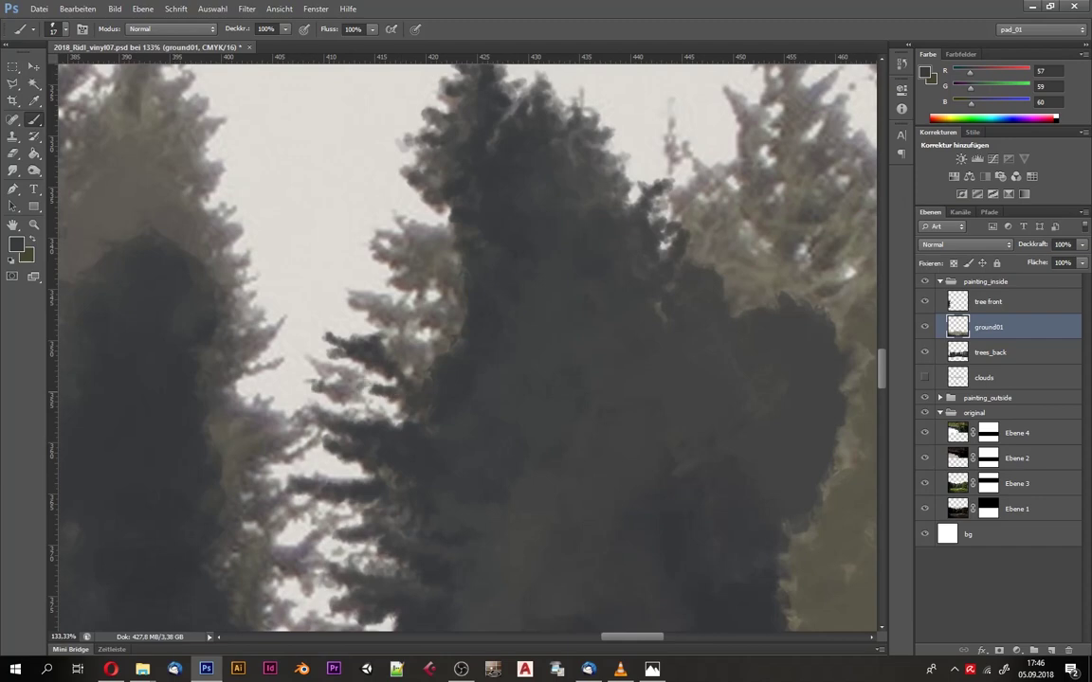
mouse_move(318, 265)
mouse_down()
mouse_move(356, 289)
mouse_move(417, 298)
mouse_up()
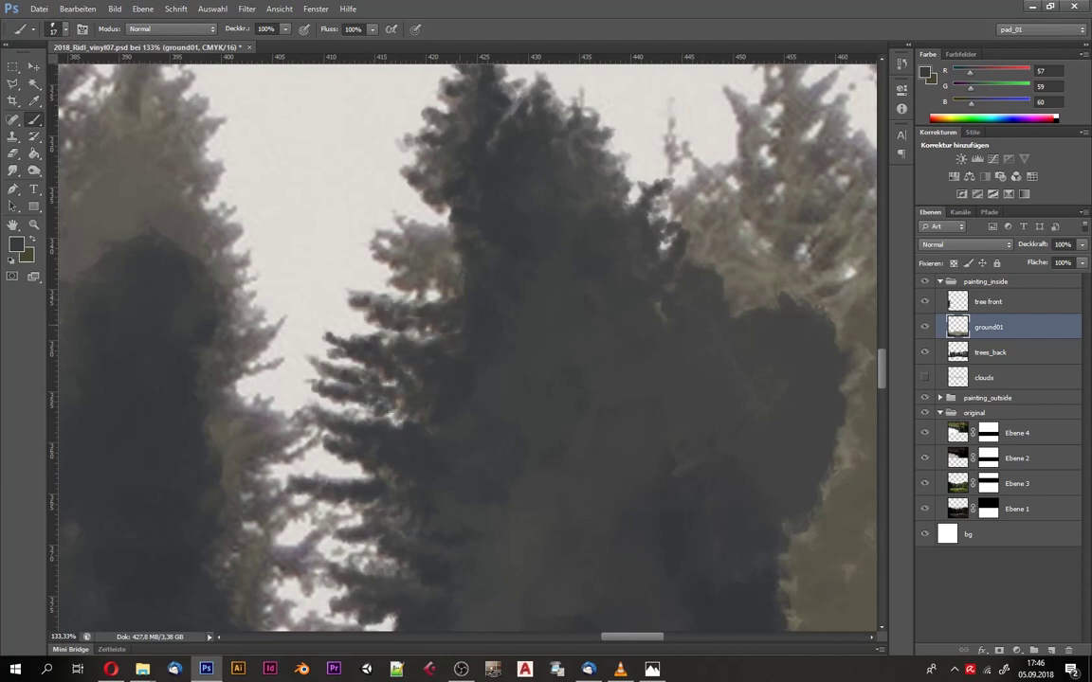
mouse_move(384, 256)
mouse_down()
mouse_move(341, 252)
mouse_move(356, 242)
mouse_up()
drag(372, 232, 331, 199)
mouse_move(413, 235)
mouse_down()
mouse_move(361, 204)
mouse_move(372, 241)
mouse_up()
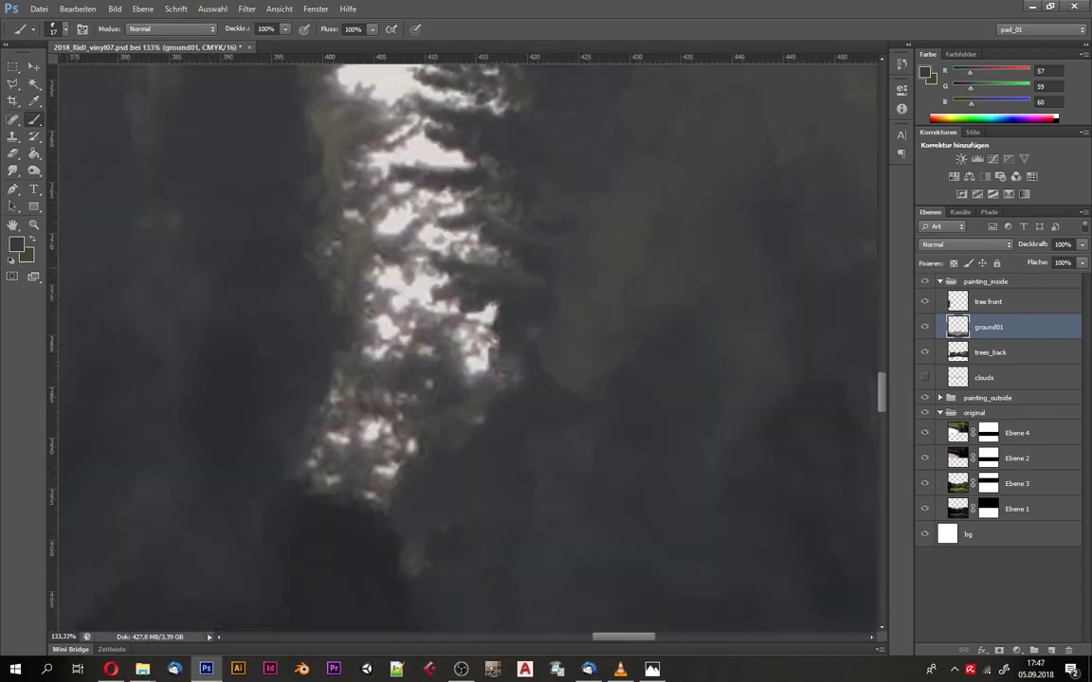
Step: Paint dark foliage into the bright gap below the tall conifer's left branches, enlarging the brush to 24 px
drag(446, 346, 398, 303)
mouse_move(465, 379)
mouse_down()
mouse_move(412, 322)
mouse_move(399, 284)
mouse_up()
key(bracketright)
drag(393, 294, 317, 256)
drag(379, 322, 308, 258)
drag(384, 398, 312, 303)
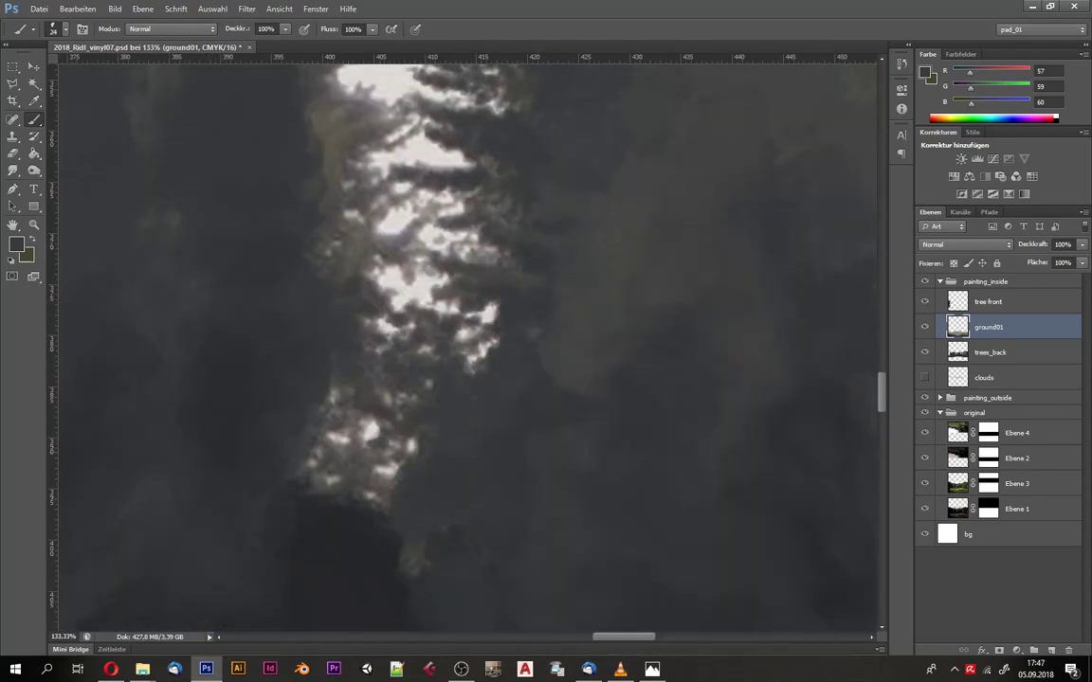
Step: Close the lower end and left side of the gap between the conifers with dark leaf strokes
mouse_move(370, 451)
mouse_down()
mouse_move(327, 408)
mouse_move(279, 413)
mouse_up()
drag(417, 360, 440, 347)
drag(359, 379, 309, 324)
mouse_move(373, 422)
mouse_down()
mouse_move(300, 367)
mouse_move(322, 328)
mouse_up()
drag(353, 241, 313, 195)
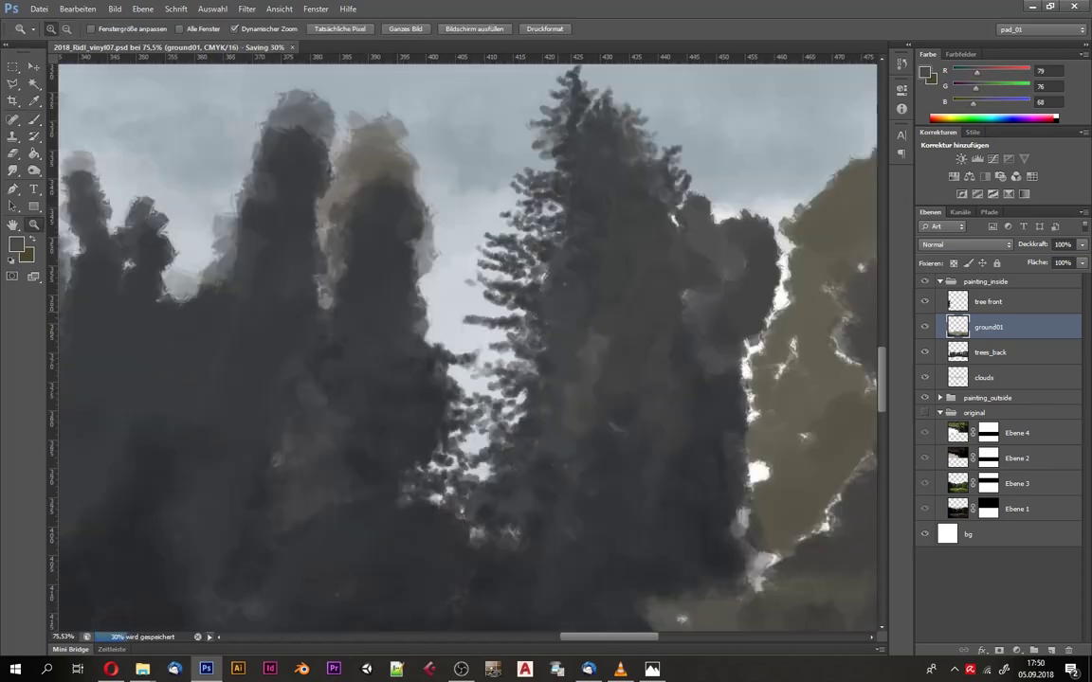
right_click(610, 305)
key(Escape)
scroll(729, 313, down, 2)
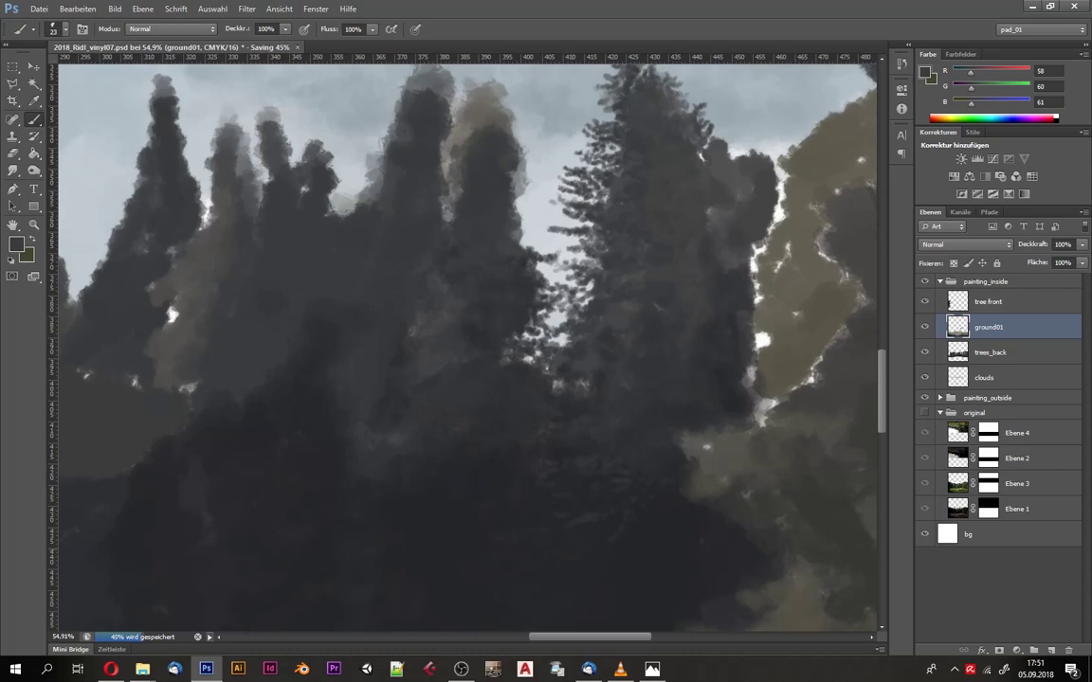
Step: Switch to the trees_back layer and fill the brownish conifer beside the bright gap with sampled dark grey, using a 52 px brush
scroll(531, 332, down, 3)
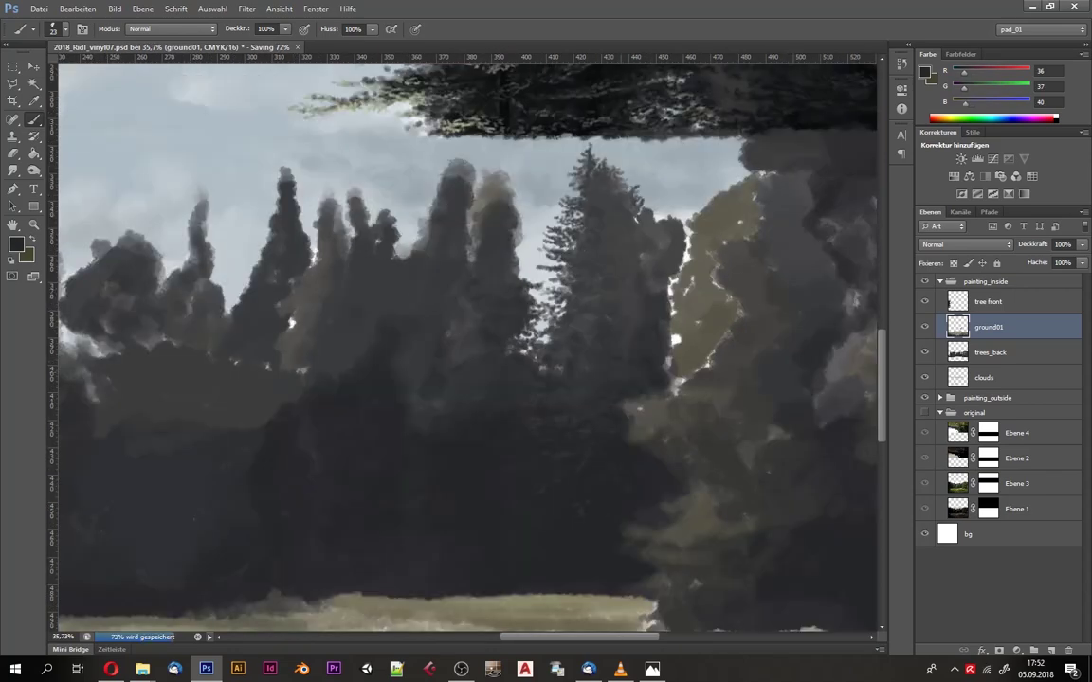
key(alt+bracketleft)
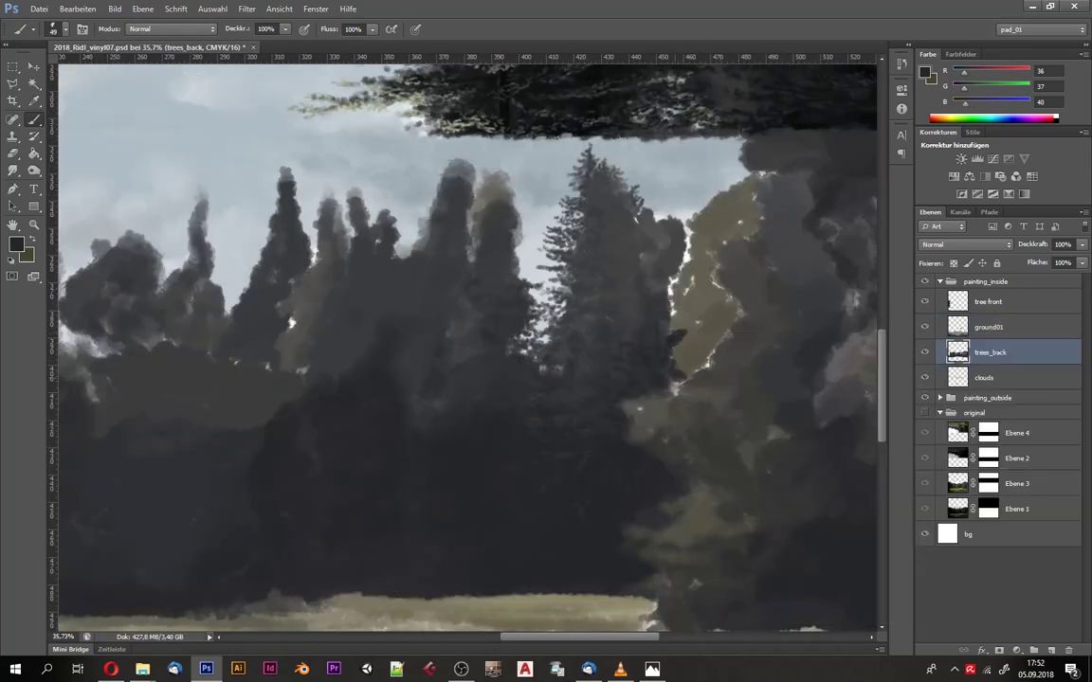
alt+click(594, 276)
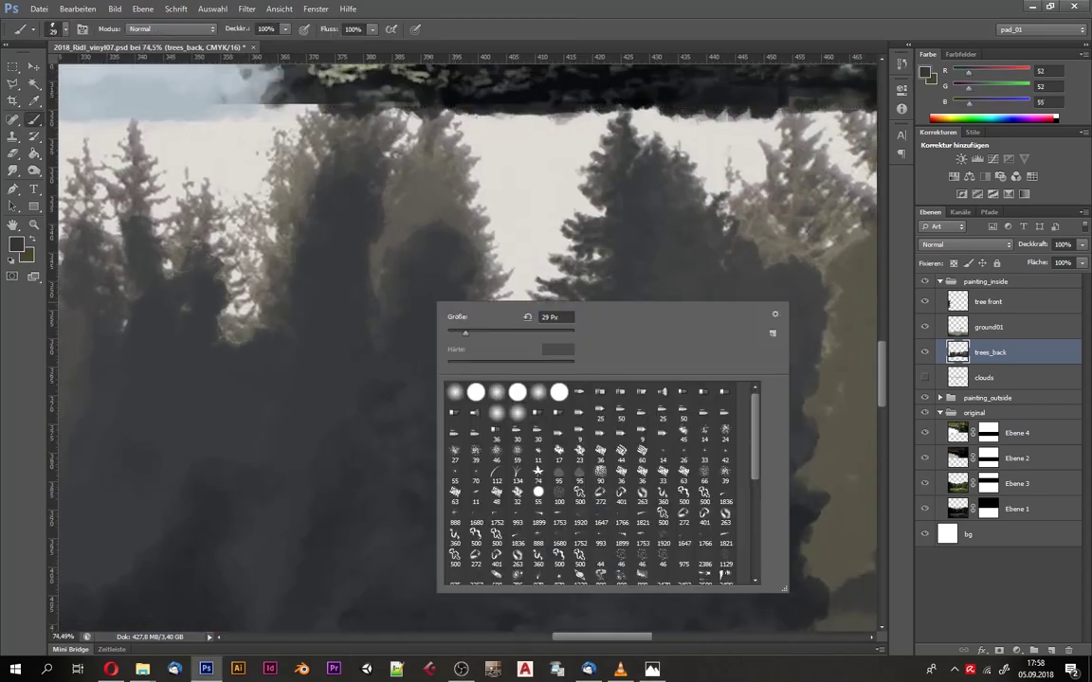
key(Return)
right_click(474, 365)
key(Return)
mouse_move(446, 251)
mouse_down()
mouse_move(407, 175)
mouse_move(365, 204)
mouse_up()
mouse_move(341, 275)
mouse_down()
mouse_move(384, 152)
mouse_move(427, 208)
mouse_up()
drag(418, 123, 351, 171)
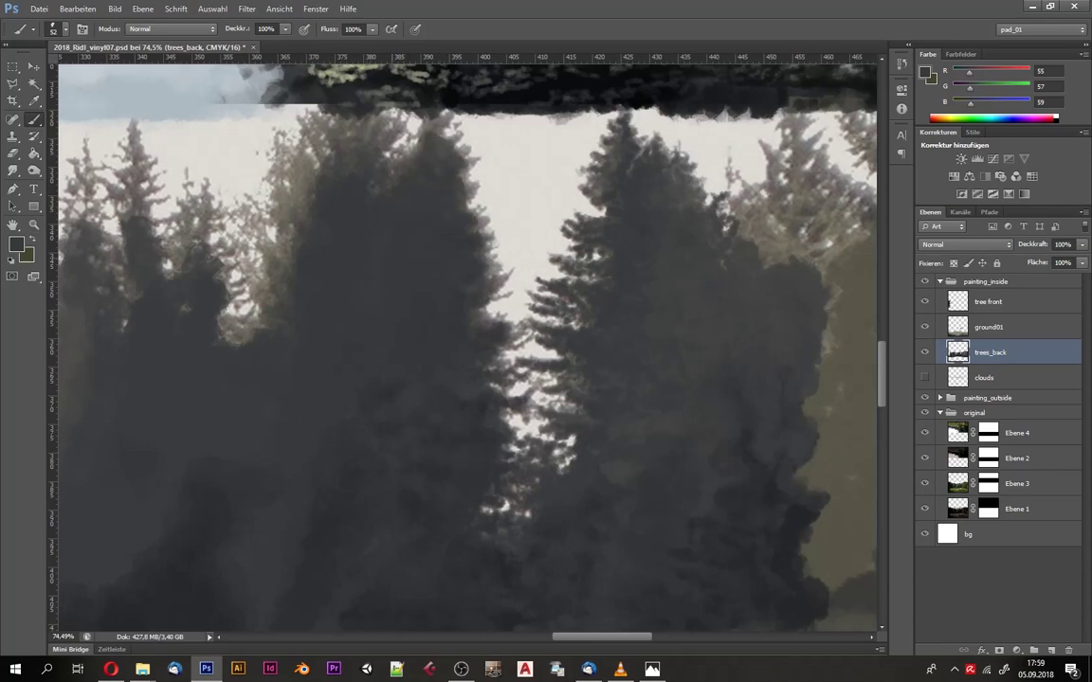
Step: Paint small dark branches along the gap-side edge of the filled conifer, reducing the brush to 17 px
drag(445, 349, 421, 353)
key(ctrl+plus)
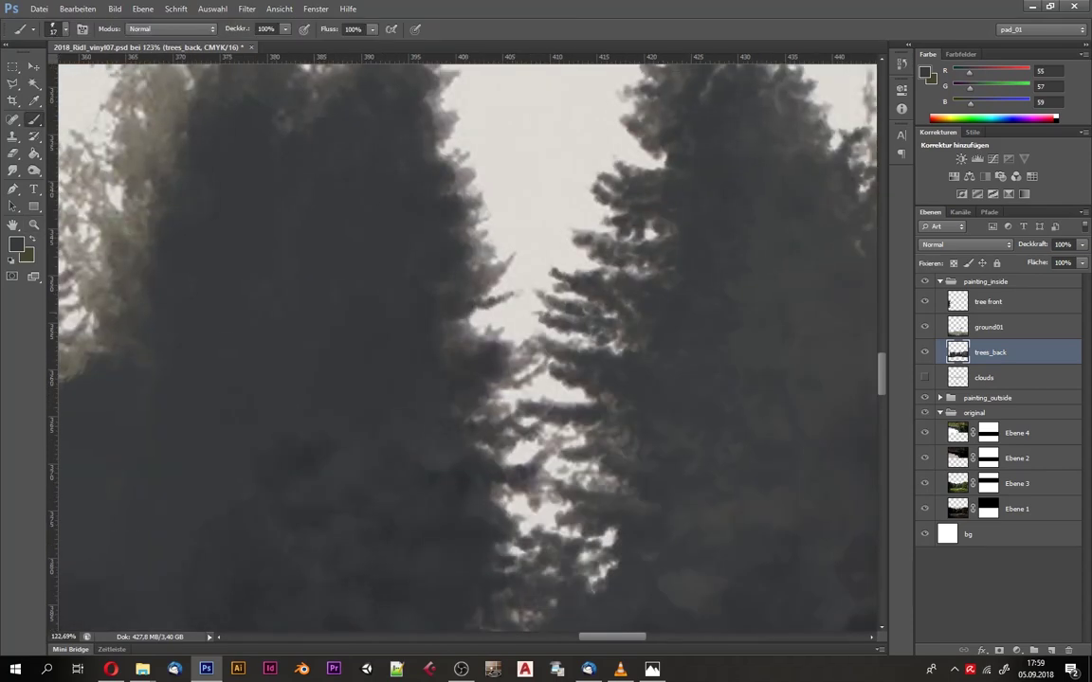
scroll(426, 218, up, 2)
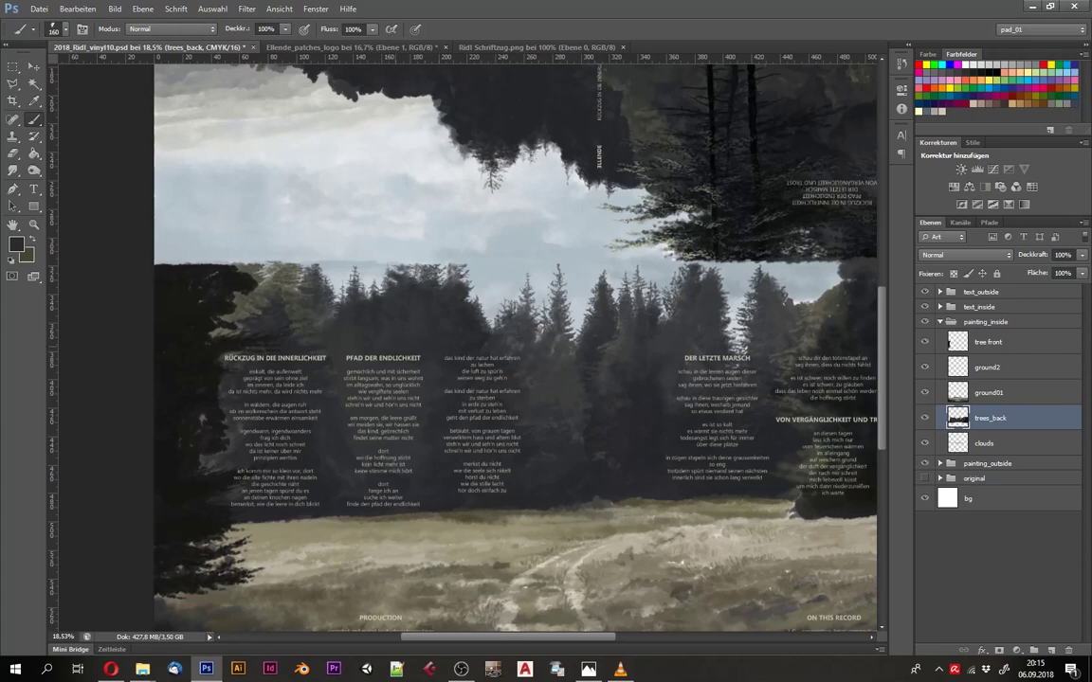
Step: Enlarge the brush for the background trees on the trees_back layer and save the document
key(bracketright)
key(bracketright)
key(bracketright)
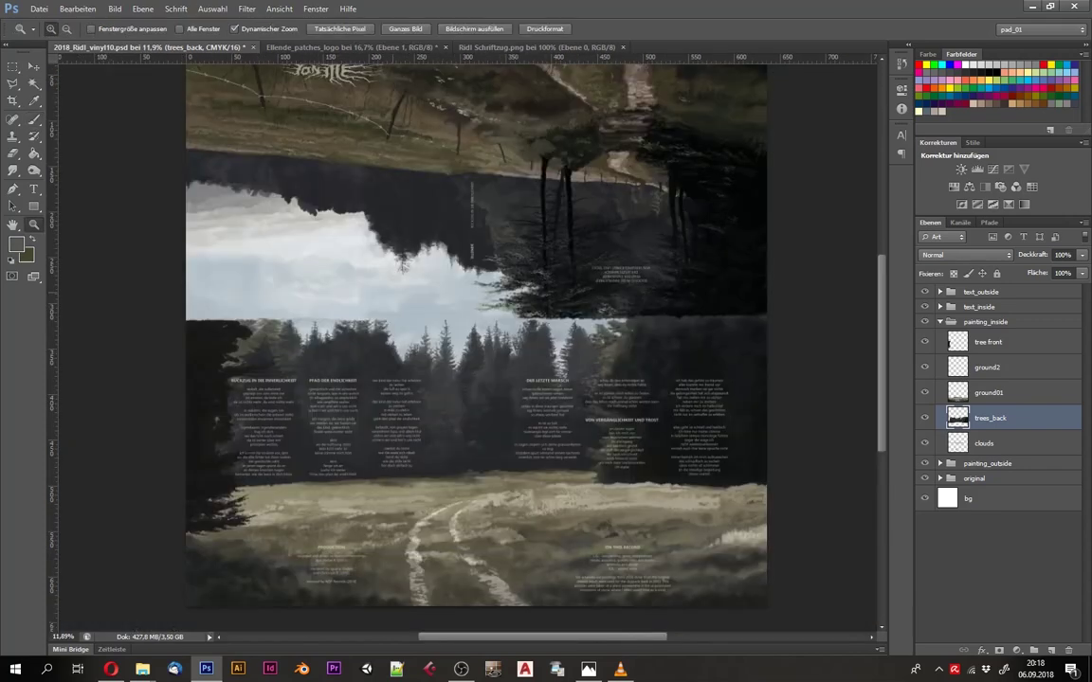
key(ctrl+s)
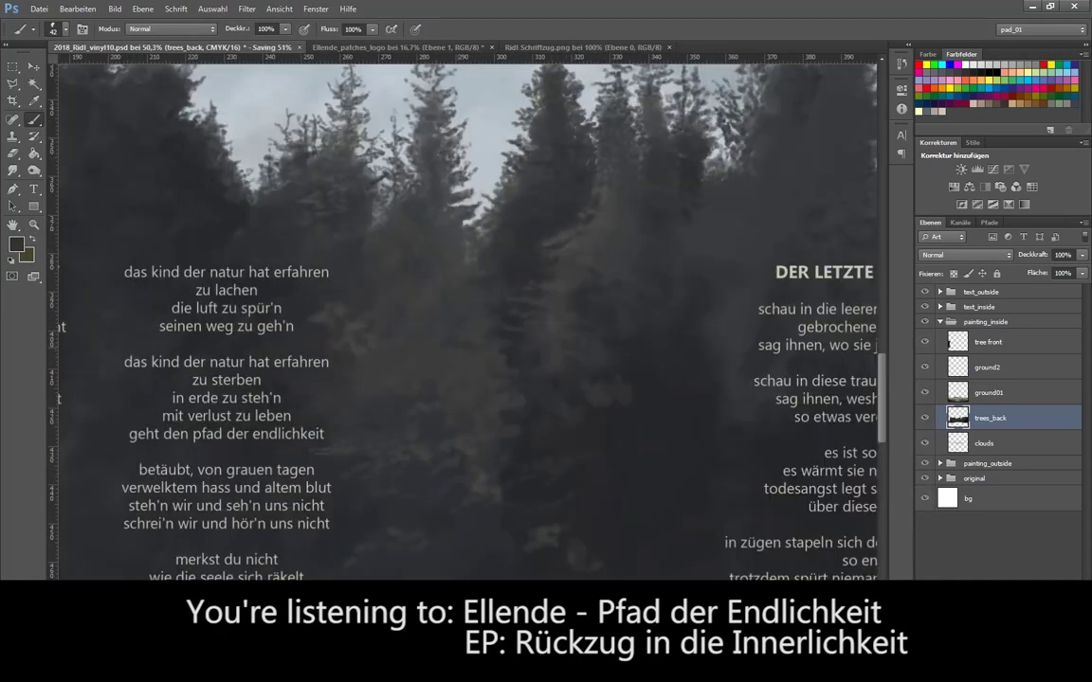
Step: Paint muted brown foliage highlights on the dark trees between the lyric columns, using a 28 px brush
right_click(431, 323)
key(Escape)
scroll(464, 313, down, 1)
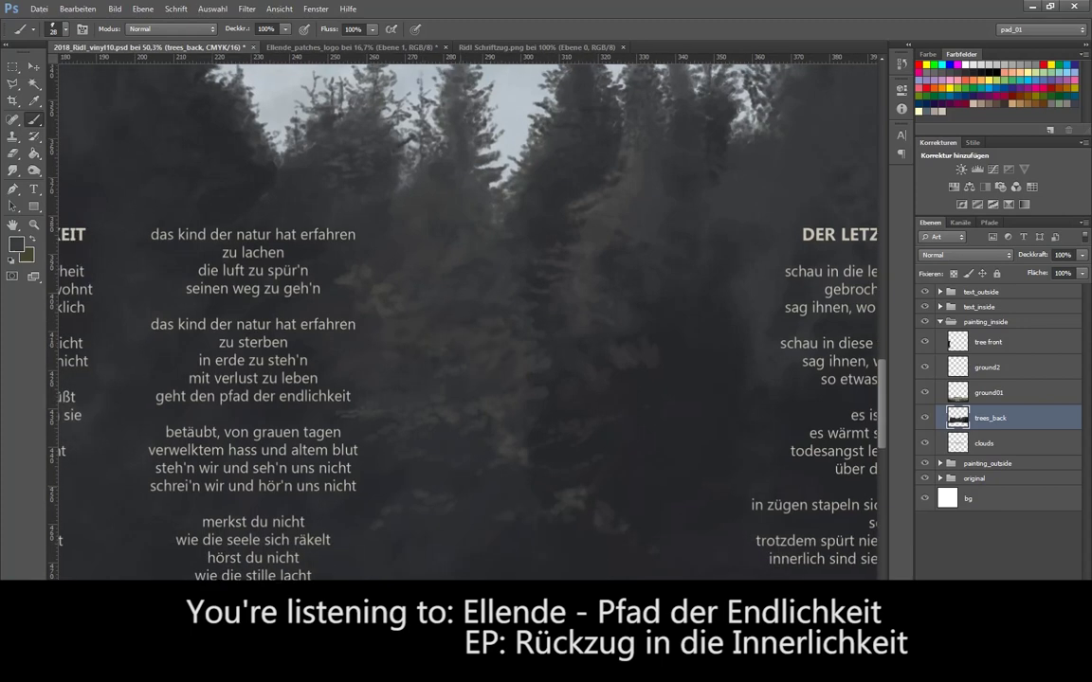
scroll(464, 313, down, 1)
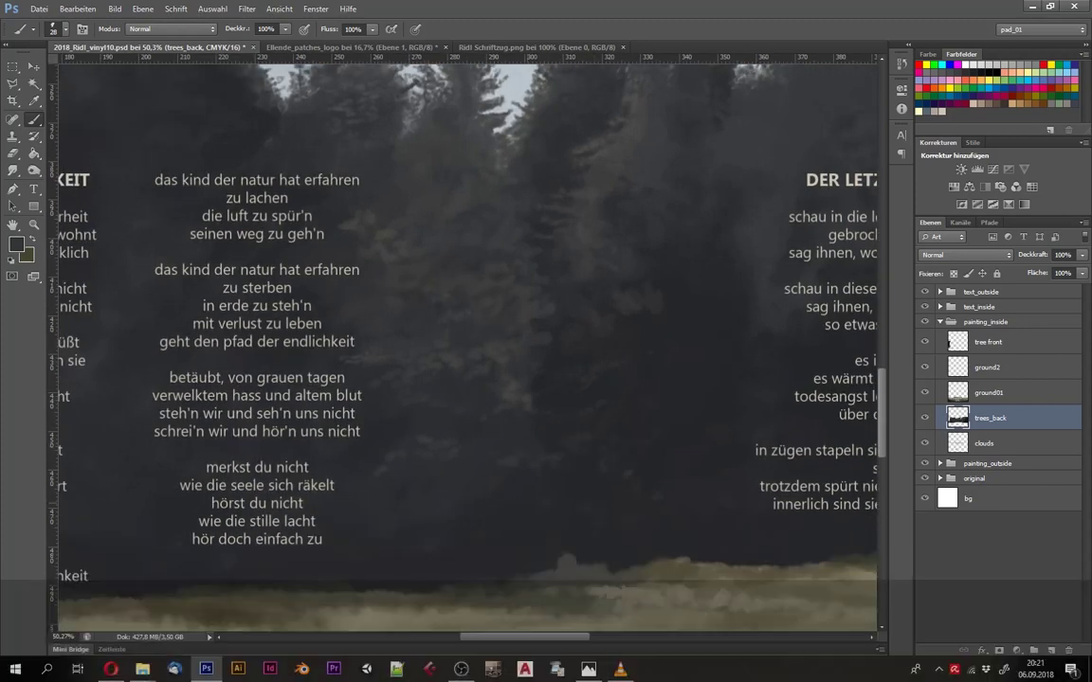
Step: Paint muted olive leaf dabs on the dark trees above the PFAD DER ENDLICHKEIT heading, using a 21 px brush
scroll(306, 603, up, 2)
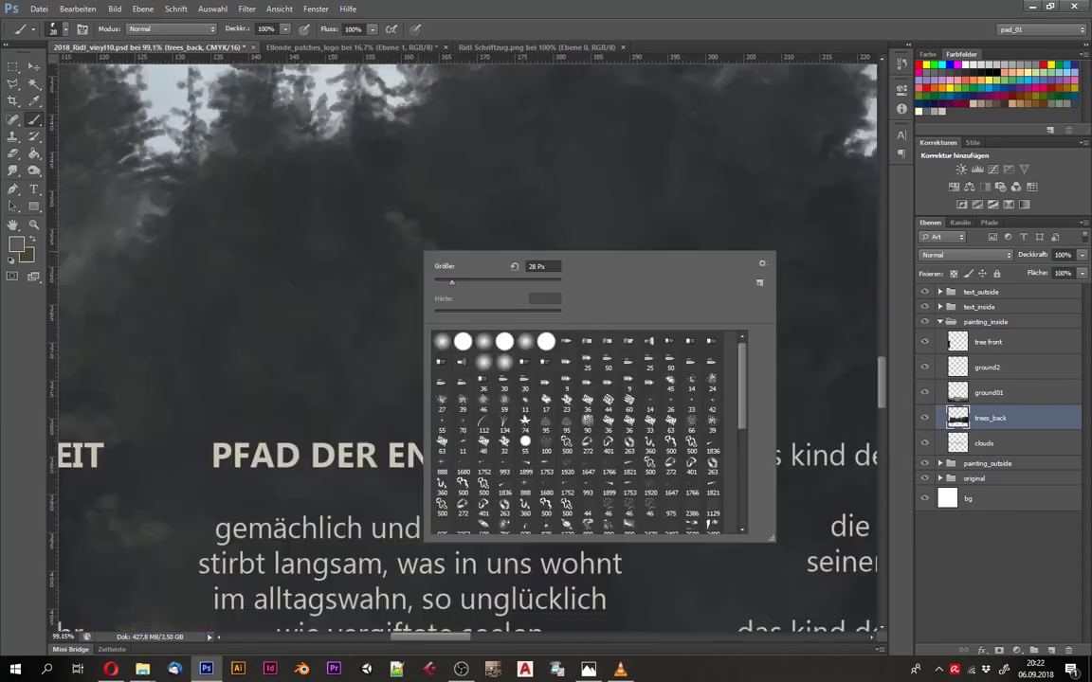
key(Escape)
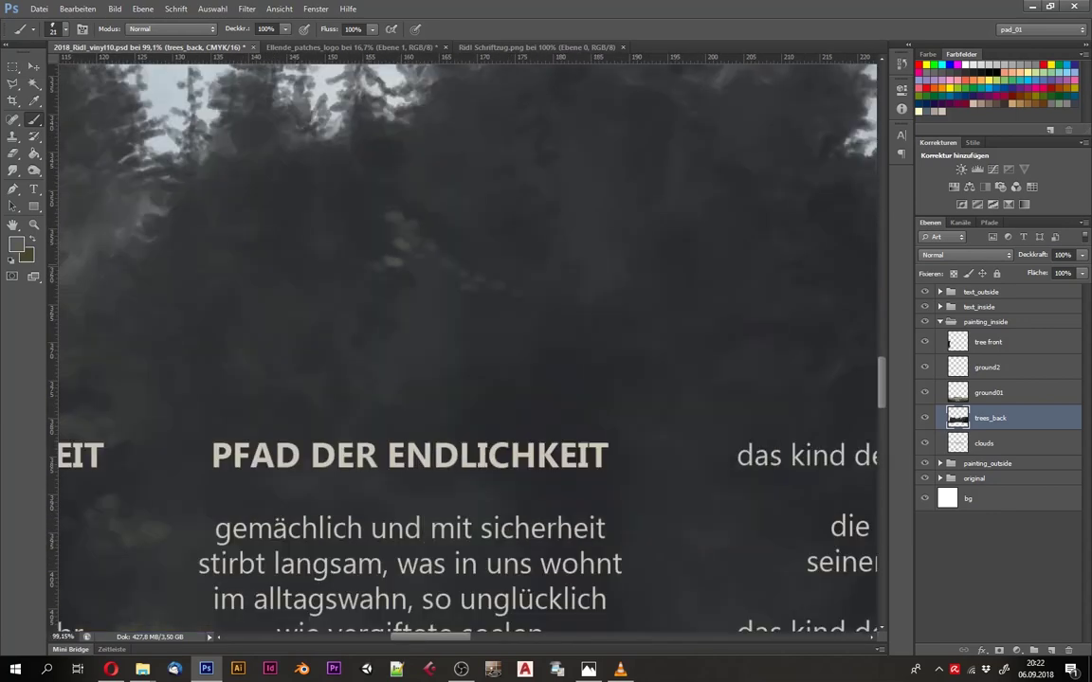
scroll(356, 242, up, 2)
key(z)
scroll(428, 235, down, 3)
key(b)
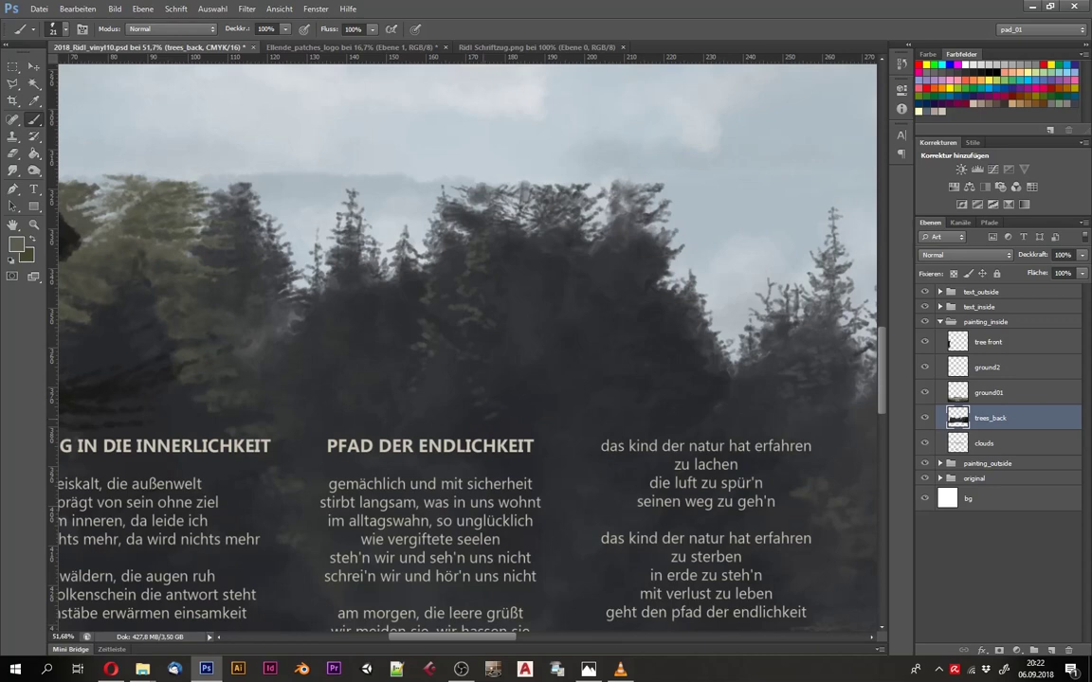
Step: Extend the subtle leaf texture across the shaded tree mass above the lyric headings with the 21 px brush
scroll(263, 185, up, 1)
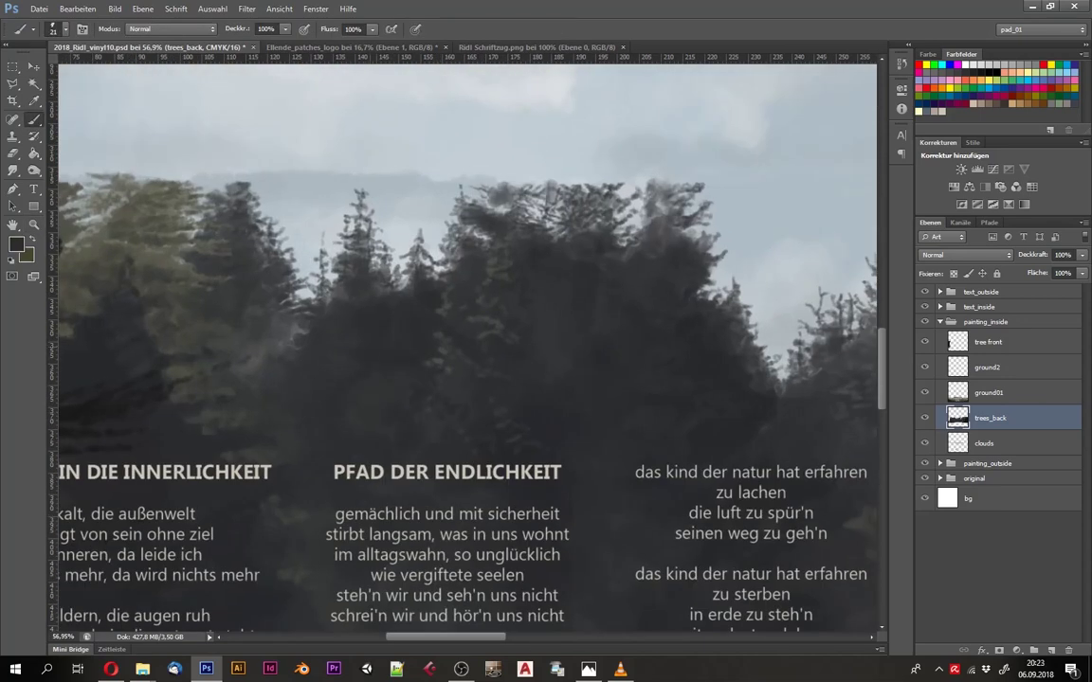
scroll(468, 346, down, 1)
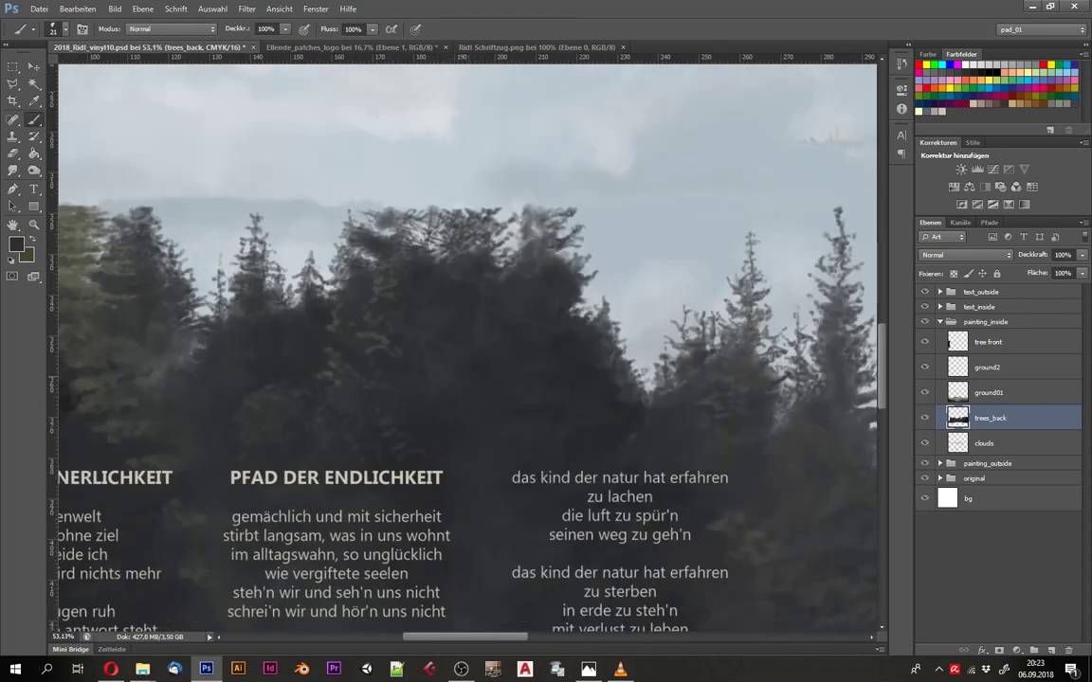
scroll(467, 379, up, 3)
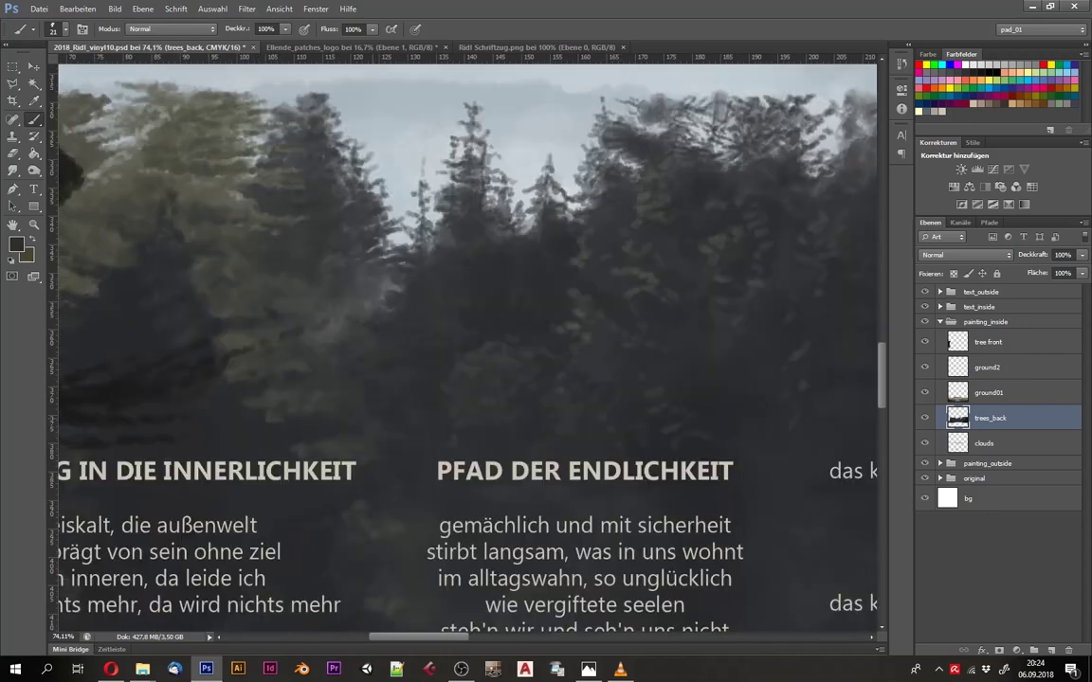
Step: Set the brush to 23 px at the olive tree beside the dark front tree and choose a new foreground colour
scroll(467, 351, up, 3)
right_click(265, 298)
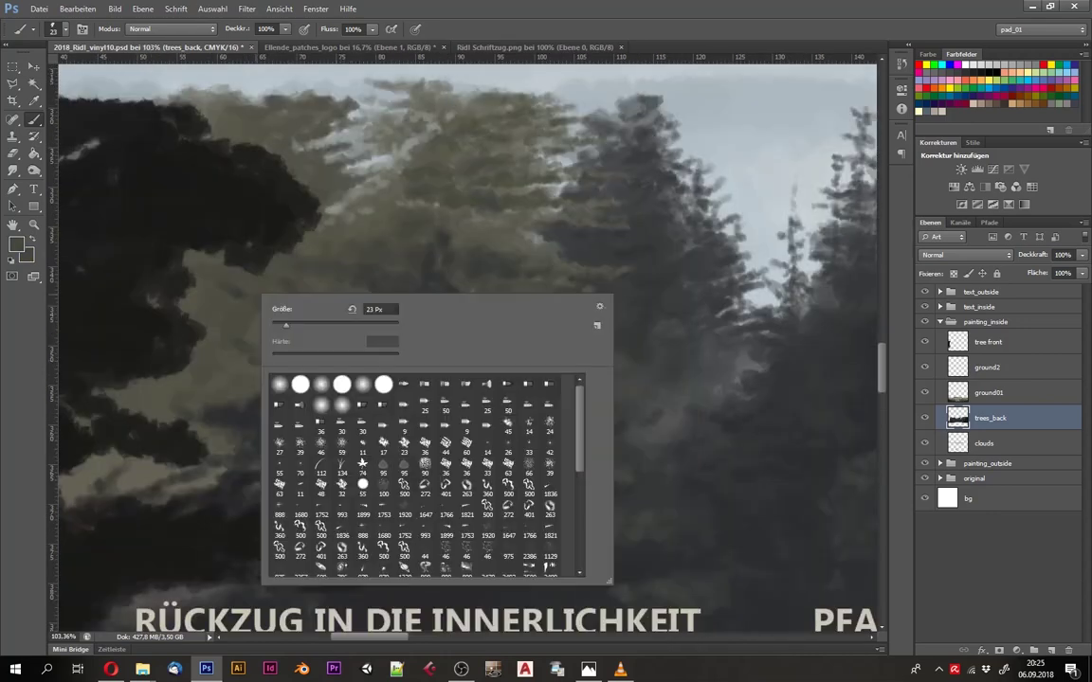
click(16, 244)
click(619, 353)
key(Return)
key(z)
key(ctrl+0)
scroll(400, 428, up, 10)
key(b)
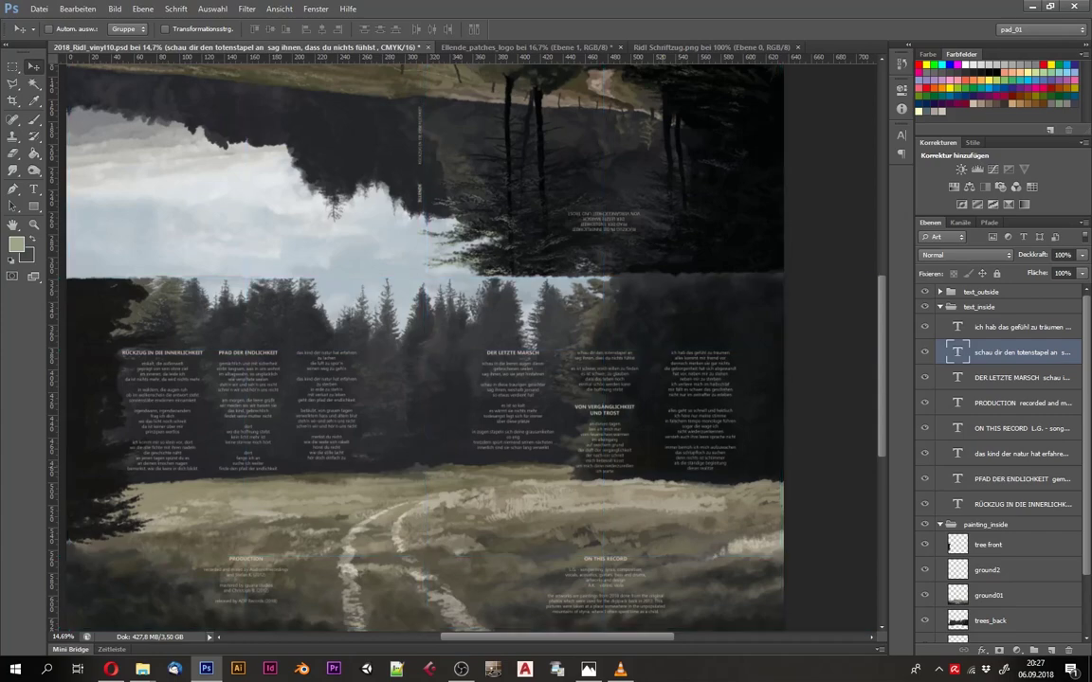
Step: Save the document and show the guides to check the placement of the lyrics and credits
key(ctrl+s)
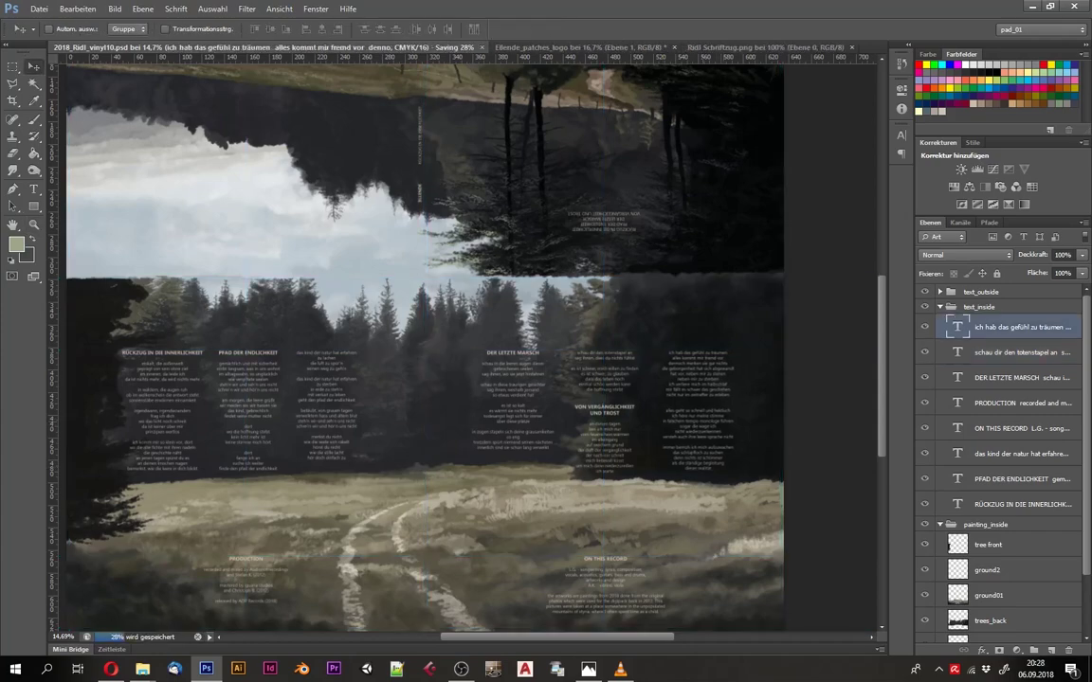
key(ctrl+0)
key(ctrl+h)
scroll(606, 530, up, 5)
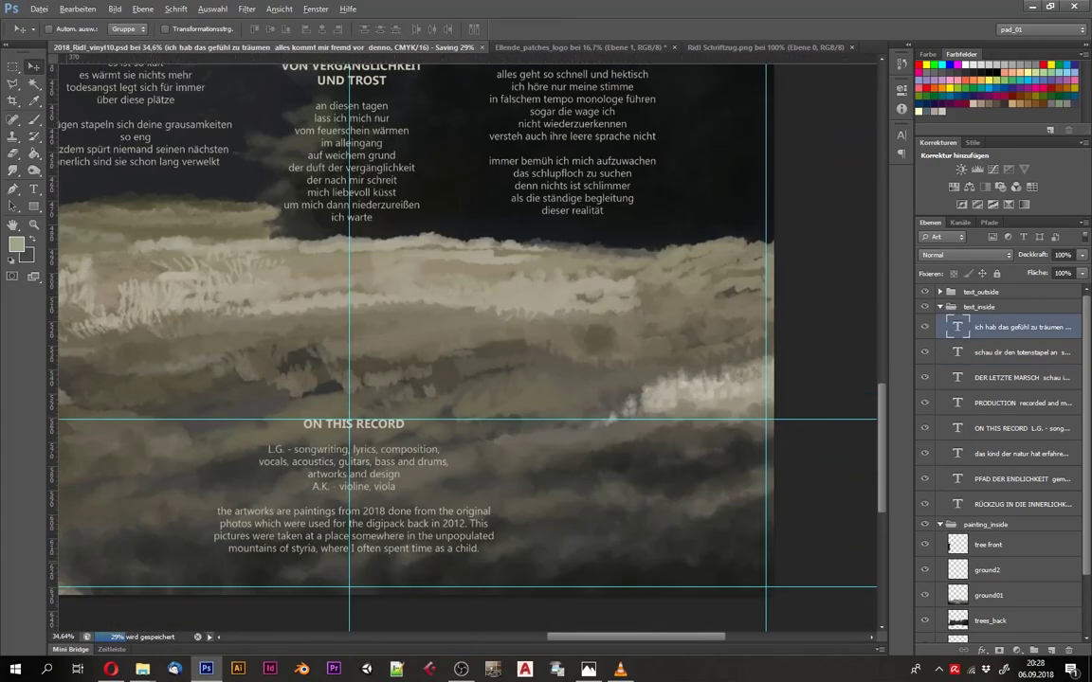
Step: Hide the guides and paint light upright grass blades over the meadow's bright grass on the ground2 layer
click(940, 307)
key(ctrl+h)
scroll(464, 332, right, 3)
click(986, 367)
key(b)
mouse_move(555, 398)
mouse_down()
mouse_move(548, 332)
mouse_move(602, 356)
mouse_up()
drag(484, 366, 482, 339)
drag(465, 378, 457, 350)
drag(398, 388, 396, 358)
drag(403, 391, 388, 365)
drag(574, 342, 569, 265)
drag(588, 345, 592, 295)
Step: Add a row of shorter light grass blades along the meadow's bright band, using a 17 px brush
scroll(482, 341, up, 1)
drag(533, 423, 521, 379)
drag(552, 428, 544, 380)
drag(485, 451, 484, 421)
drag(451, 462, 449, 443)
drag(473, 457, 478, 442)
drag(419, 464, 413, 450)
drag(369, 481, 373, 455)
drag(509, 444, 505, 426)
drag(493, 449, 491, 430)
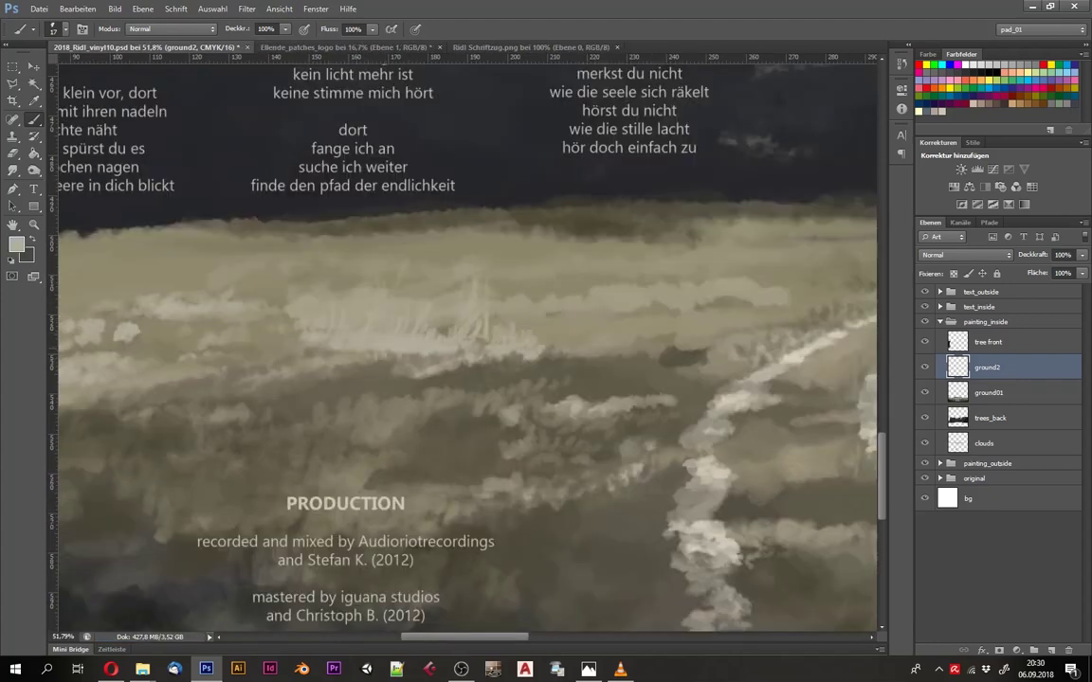
Step: Paint dark grass clumps beside both tracks at the meadow's lower edge, using a 23 px brush
scroll(242, 370, down, 5)
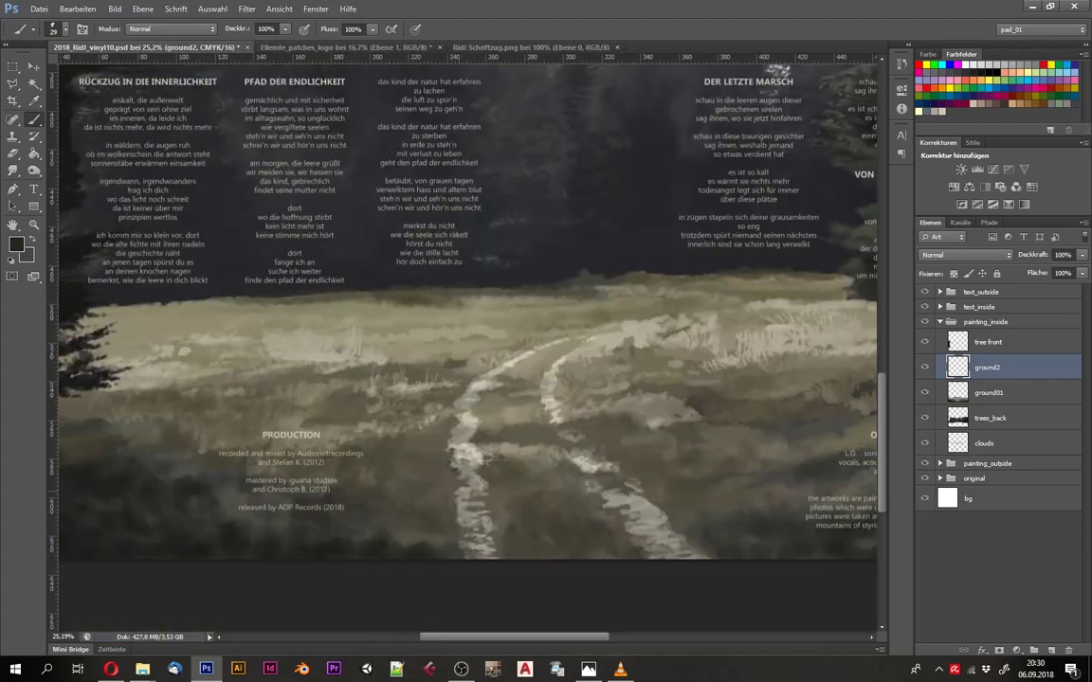
mouse_move(447, 524)
mouse_down()
mouse_move(455, 419)
mouse_move(469, 512)
mouse_up()
scroll(464, 341, up, 1)
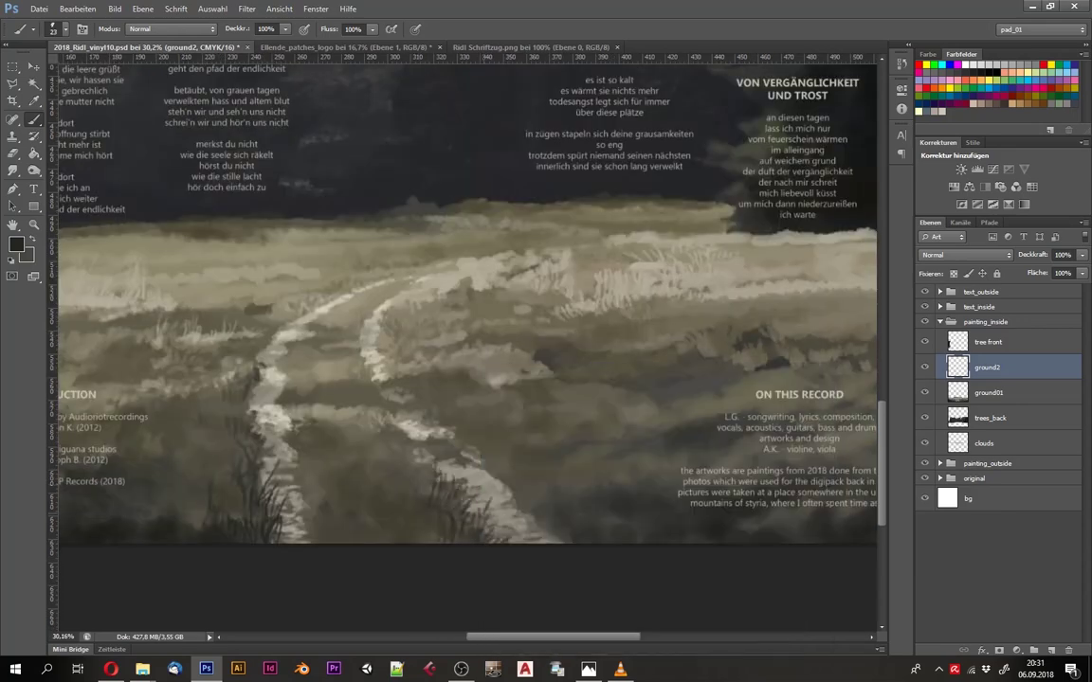
scroll(464, 299, up, 1)
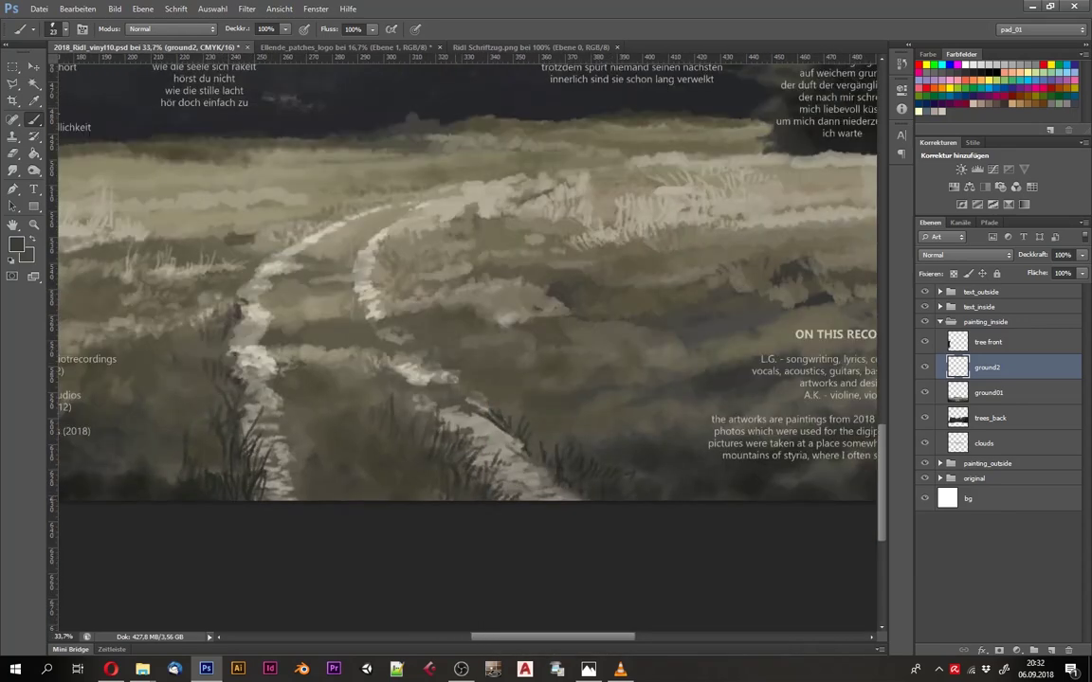
Step: Add finer dark grass blades along the inner edge of the left track, reducing the brush to 14 px
scroll(199, 379, up, 4)
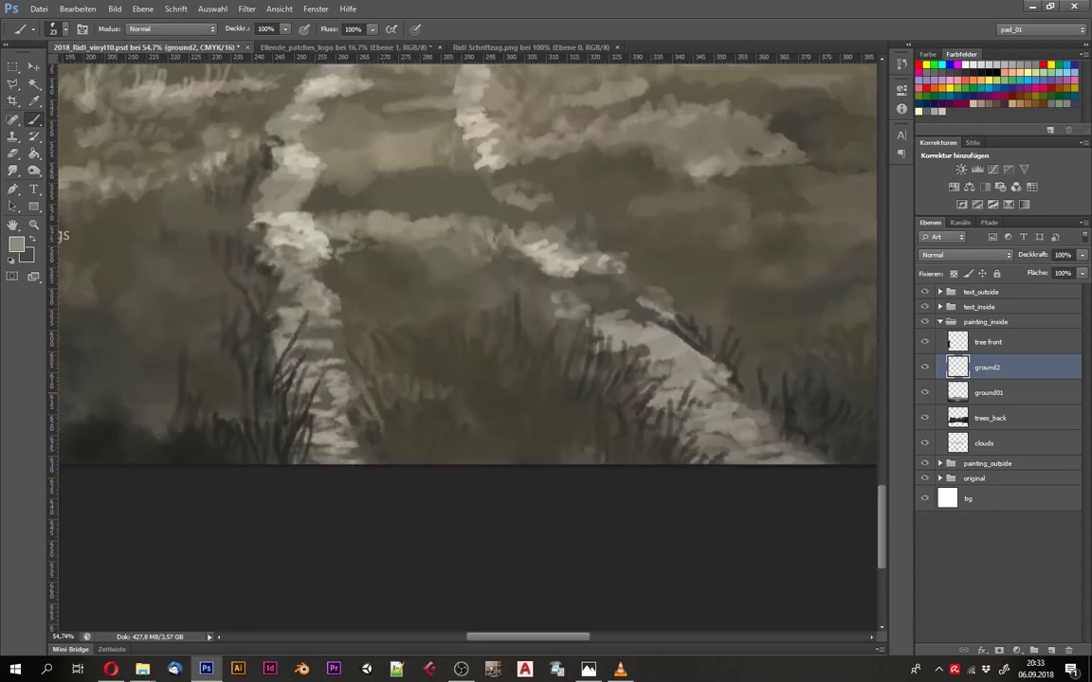
right_click(357, 330)
key(Escape)
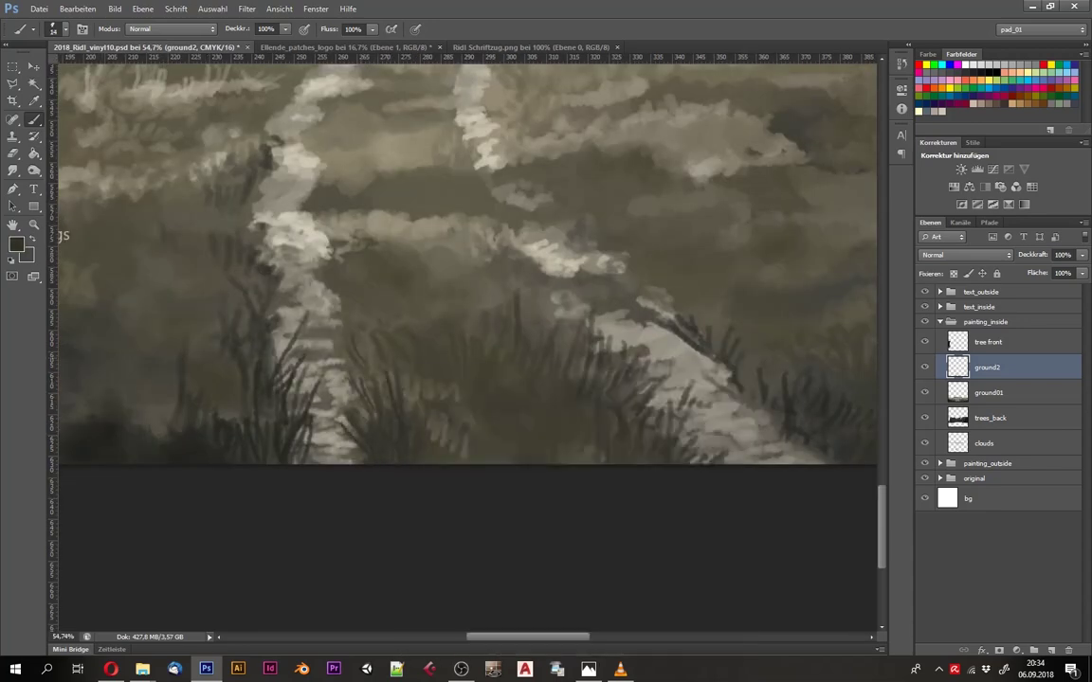
Step: Paint tall dark stalks with seed heads between the PRODUCTION credits and the left track, using a 14 px brush
scroll(318, 303, down, 5)
scroll(325, 388, up, 3)
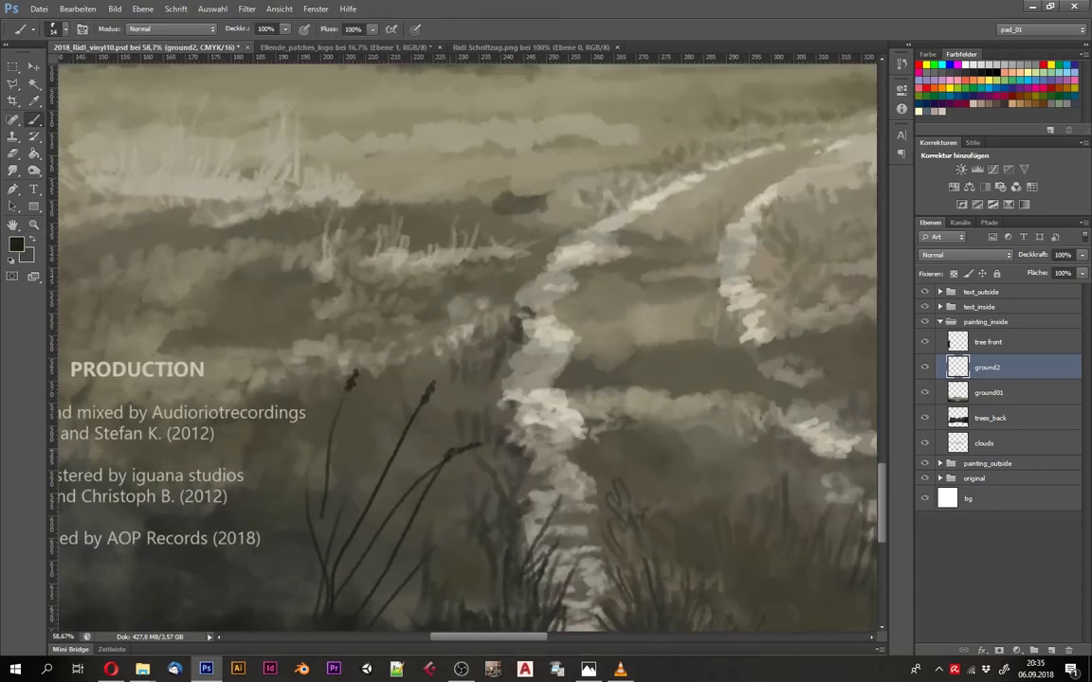
drag(325, 389, 383, 265)
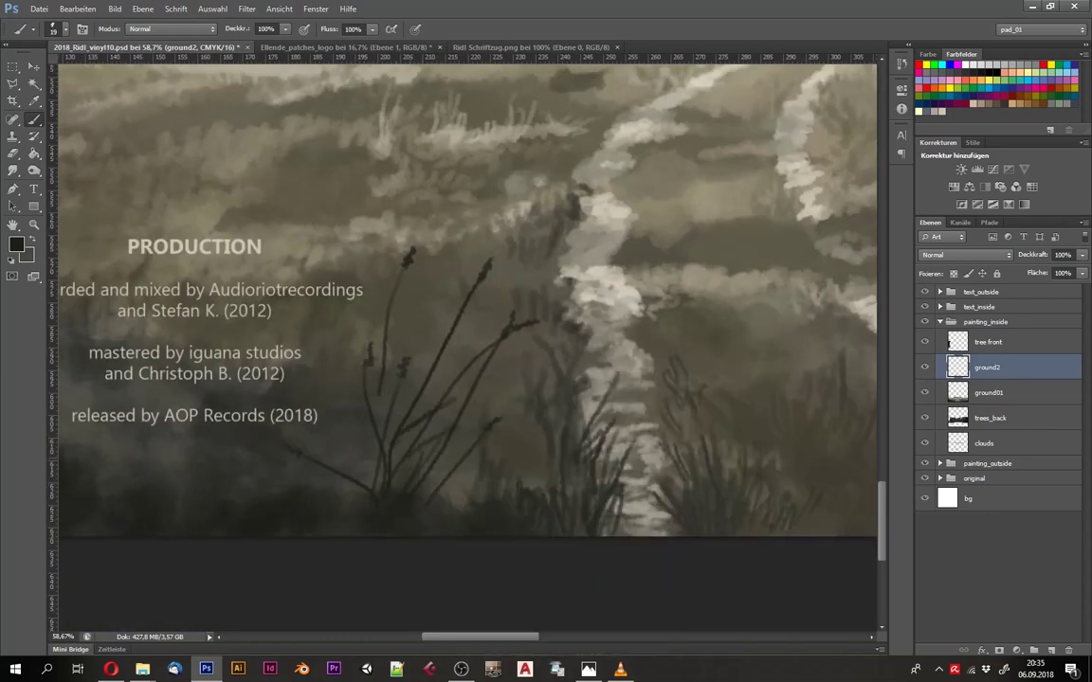
Step: Add fine dark twigs to the stalks, reaching up to the left track, with a 9 px brush
scroll(355, 370, down, 2)
right_click(353, 366)
key(Escape)
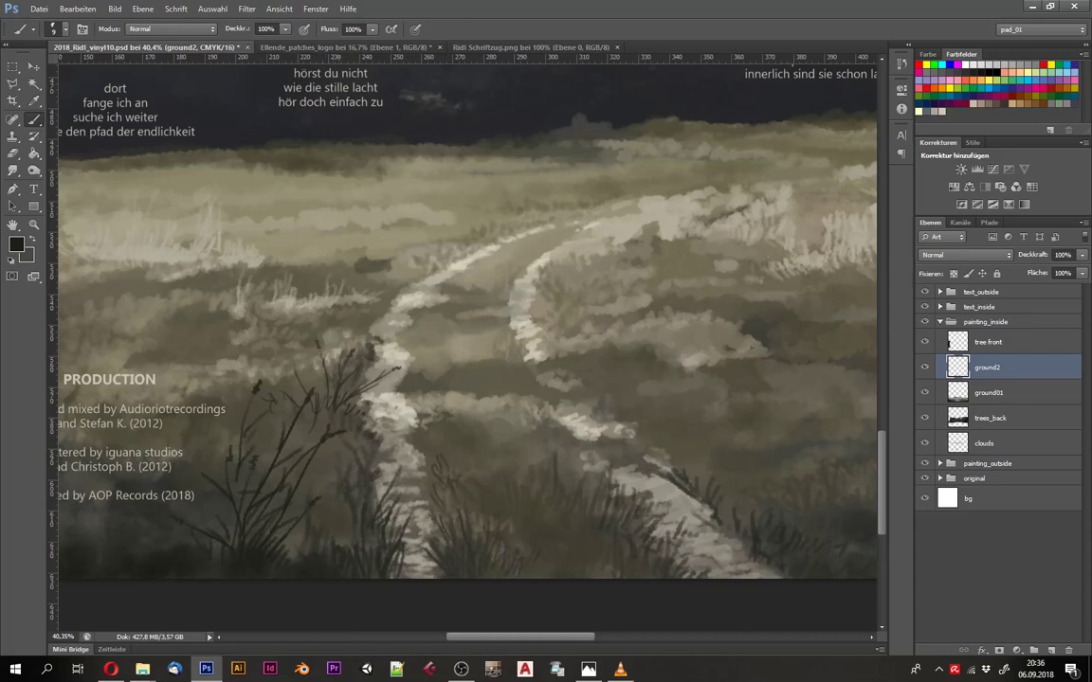
Step: Paint sampled light grass blades between the two tracks with a 16 px brush and shade around them with sampled dark strokes
scroll(356, 369, down, 1)
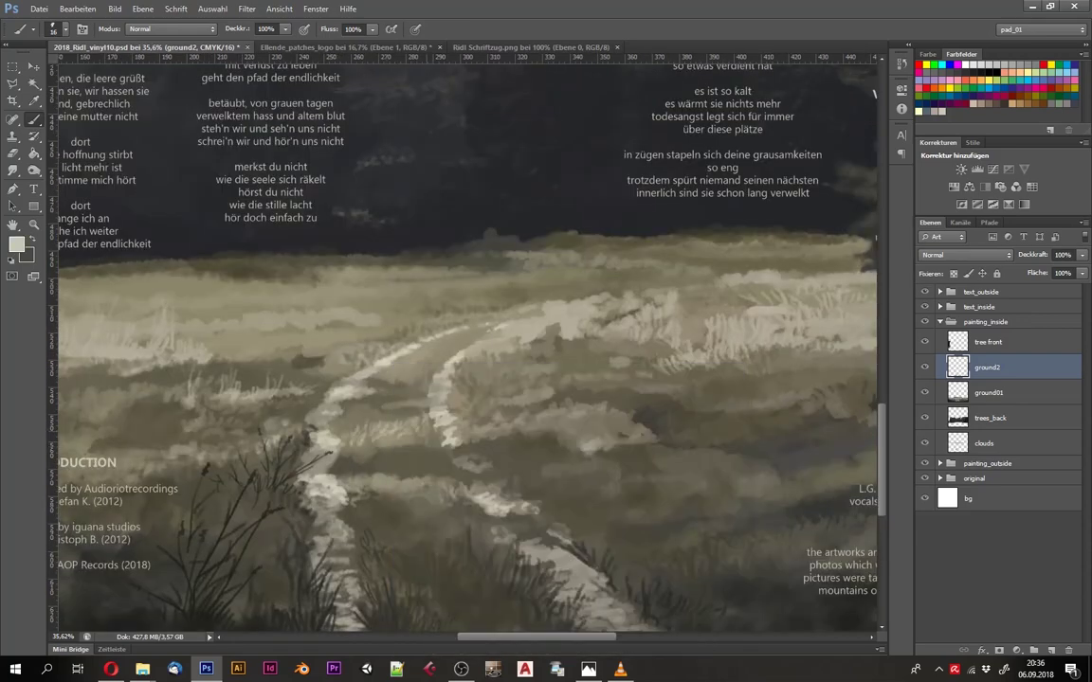
alt+click(405, 379)
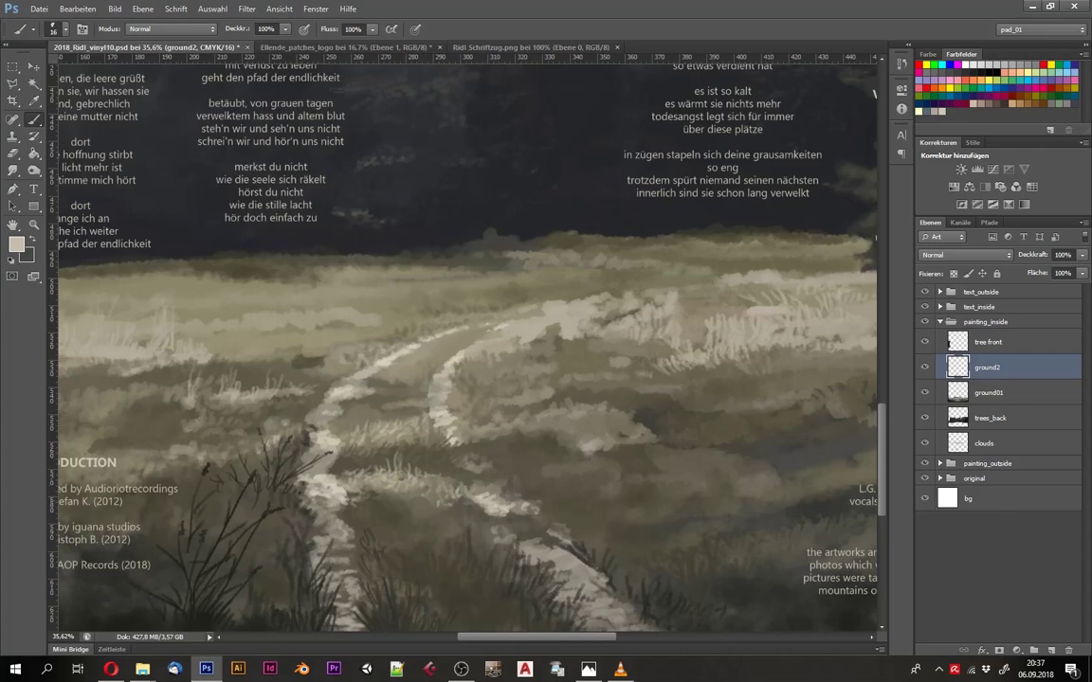
scroll(340, 310, up, 2)
alt+click(264, 341)
drag(264, 342, 308, 280)
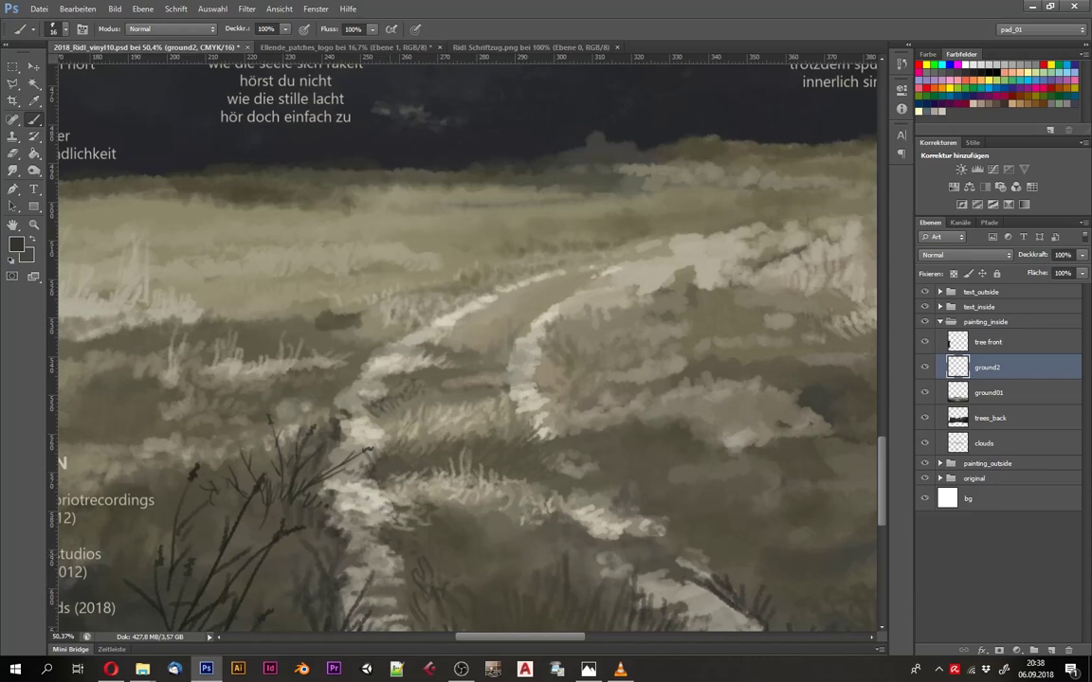
Step: Add dark tufts below the light grass between the tracks and faint olive blades above the PRODUCTION heading
scroll(394, 346, up, 1)
scroll(398, 322, up, 1)
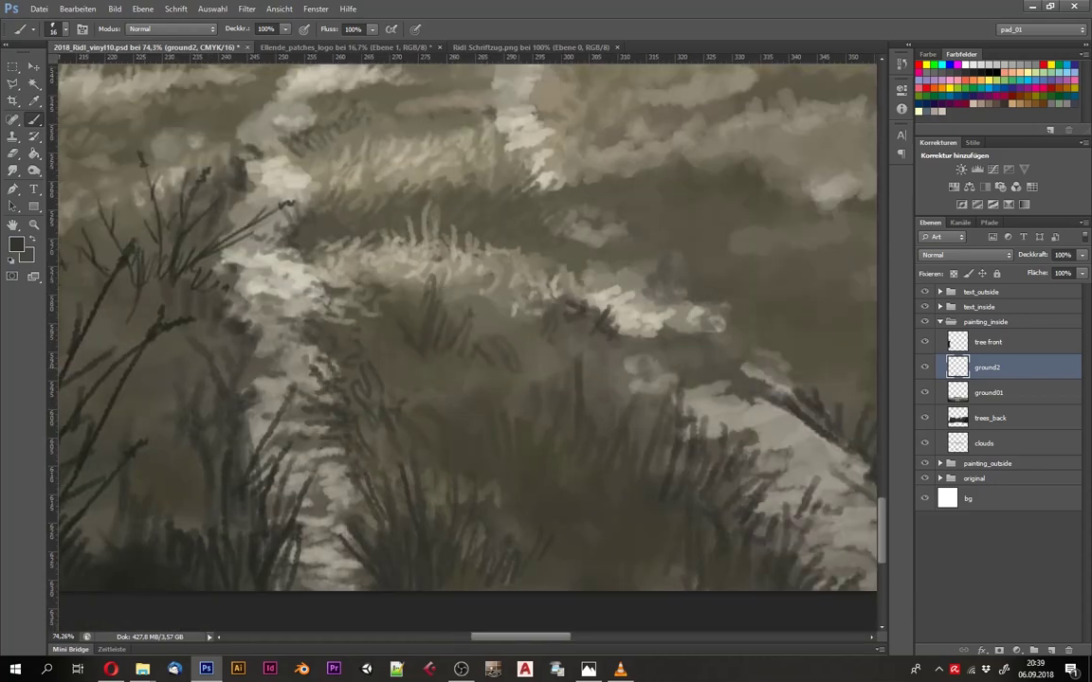
scroll(549, 348, down, 3)
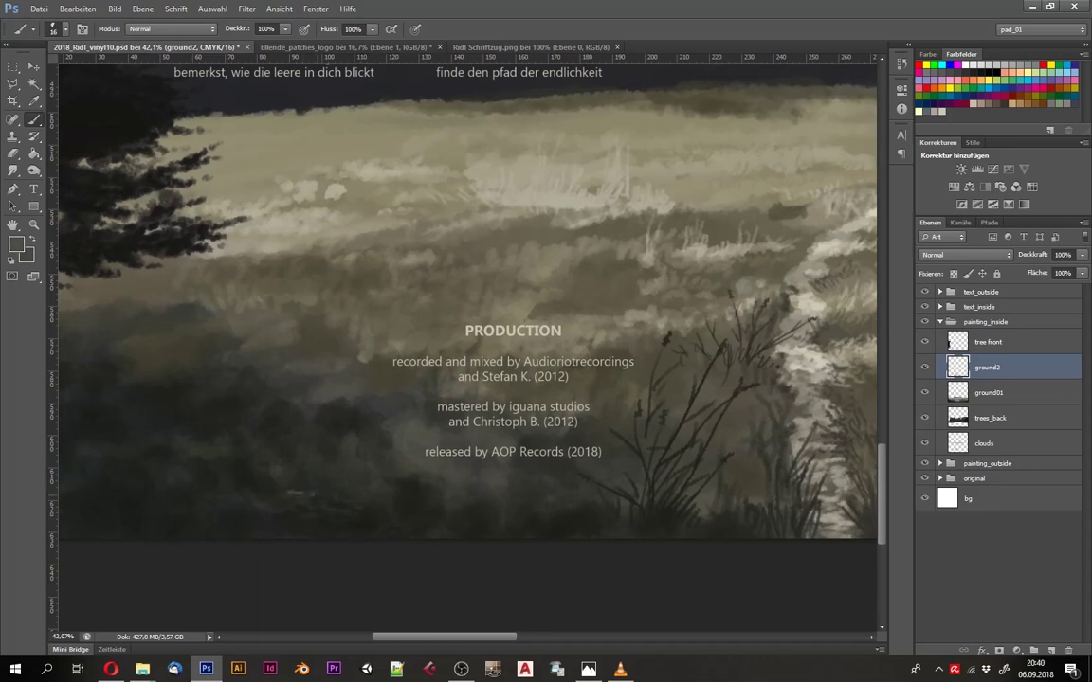
scroll(273, 447, up, 1)
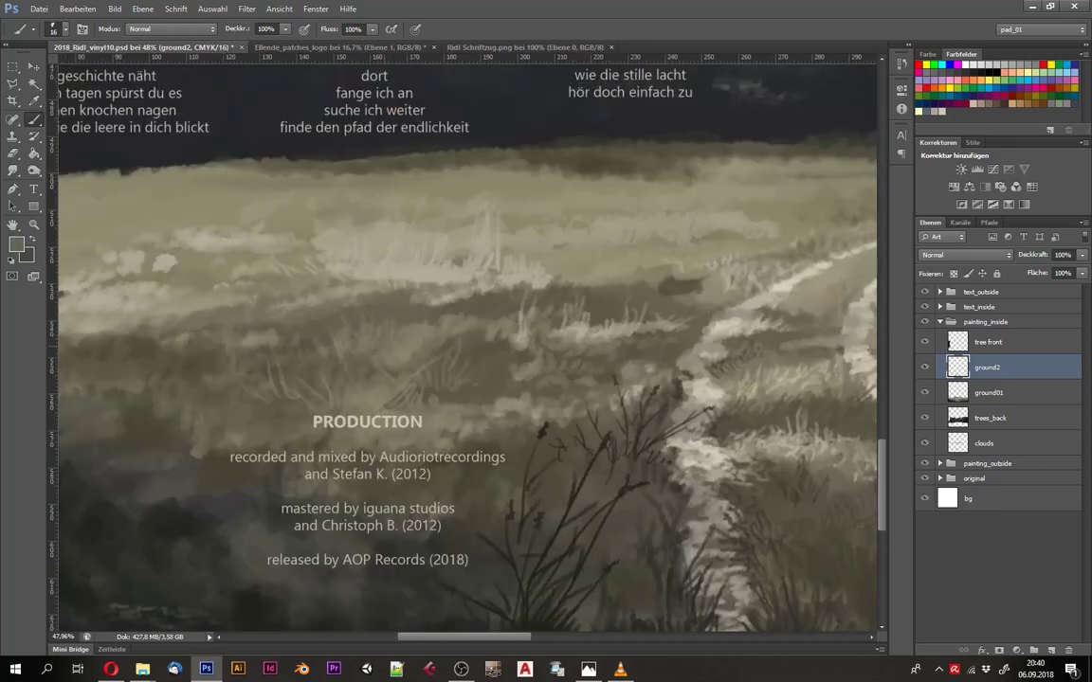
Step: Paint sampled light grass stalks in the meadow above the PRODUCTION credits and save the artwork
scroll(427, 282, left, 3)
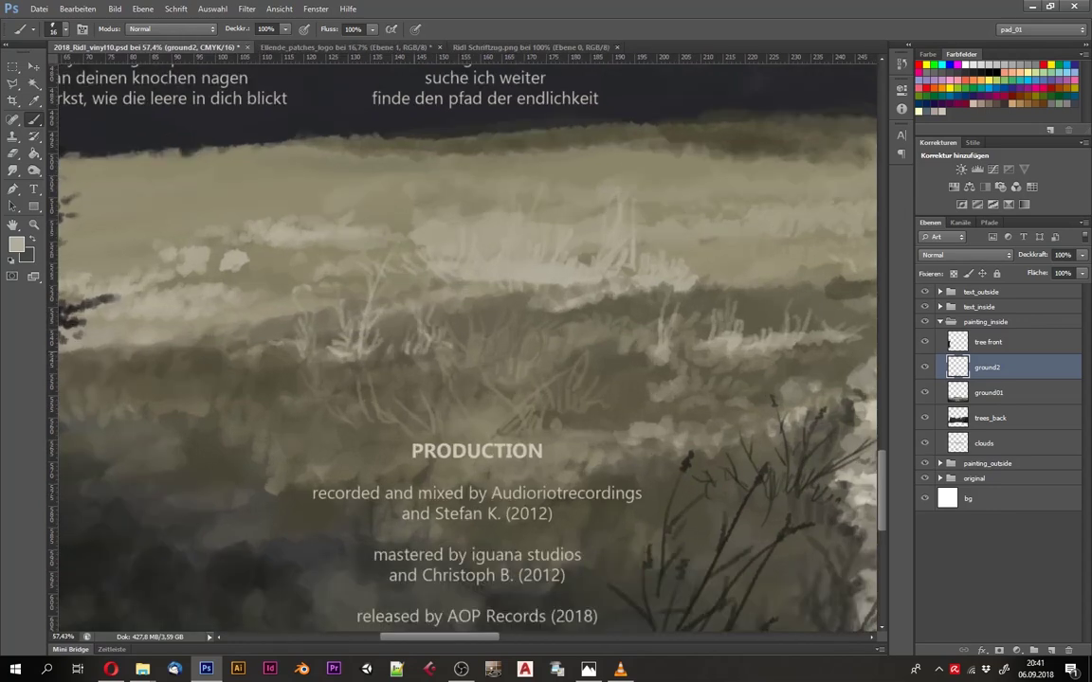
scroll(469, 341, down, 1)
key(ctrl+s)
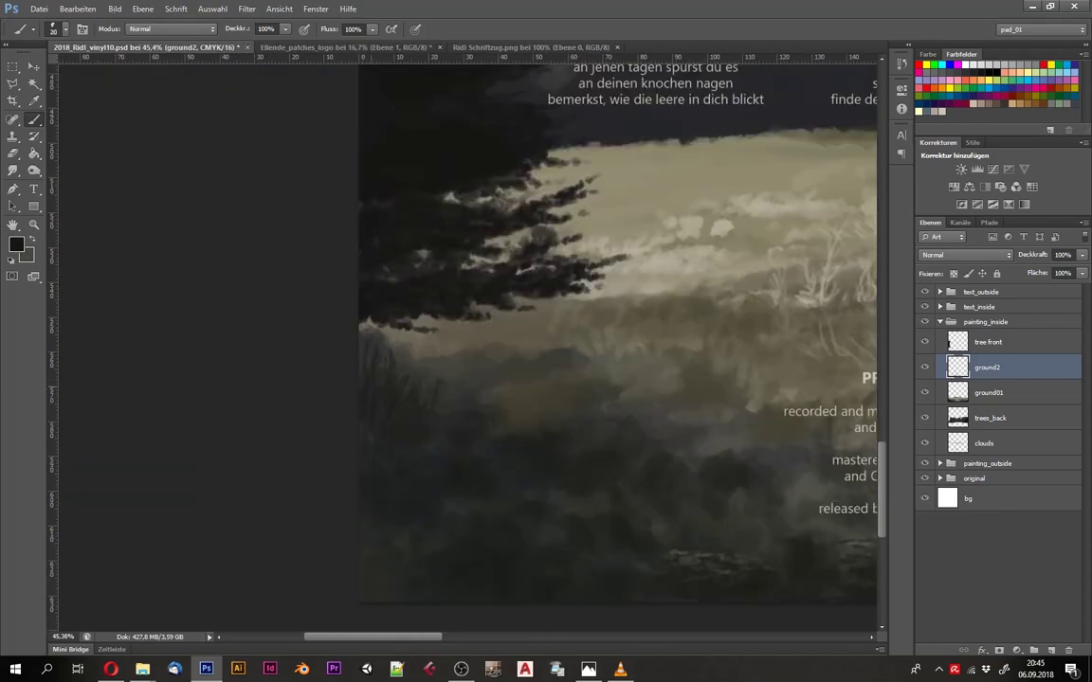
Step: Paint dark grass blades below the front tree at the artwork's left edge with a 15 px brush
right_click(419, 327)
key(Escape)
drag(403, 327, 398, 288)
drag(414, 329, 417, 290)
drag(379, 324, 407, 294)
drag(417, 344, 442, 306)
mouse_move(386, 350)
mouse_down()
mouse_move(398, 323)
mouse_move(374, 303)
mouse_up()
Step: Extend the dark grass blades across the shadowed meadow between the front tree and the PRODUCTION credits, and save the artwork
scroll(501, 369, up, 2)
drag(303, 313, 293, 289)
drag(342, 344, 327, 302)
mouse_move(456, 321)
mouse_down()
mouse_move(445, 290)
mouse_move(464, 307)
mouse_up()
drag(520, 343, 505, 303)
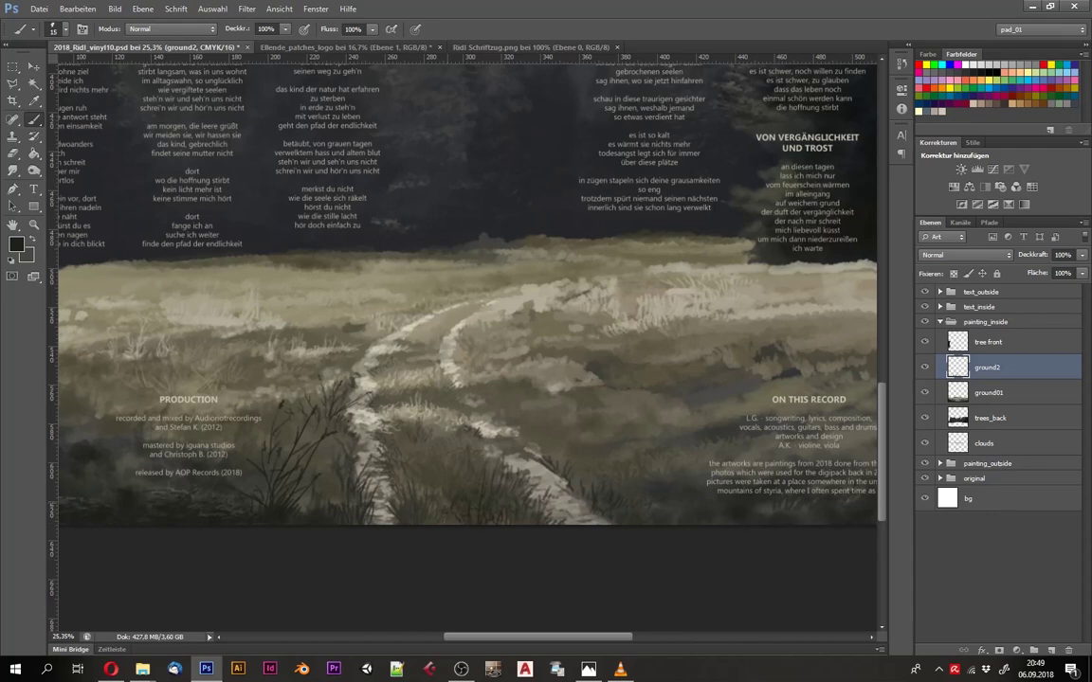
key(ctrl+s)
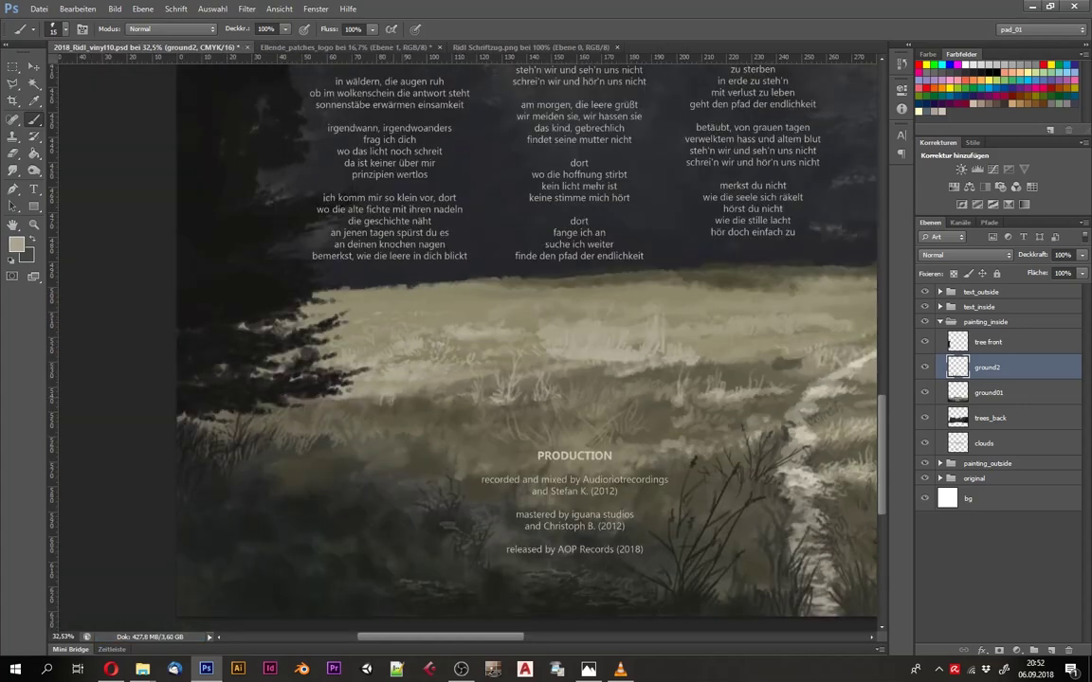
Step: Paint sampled light and olive grass strokes beside the front tree's lower branches and in the grass beneath them
drag(360, 353, 313, 365)
drag(258, 475, 294, 475)
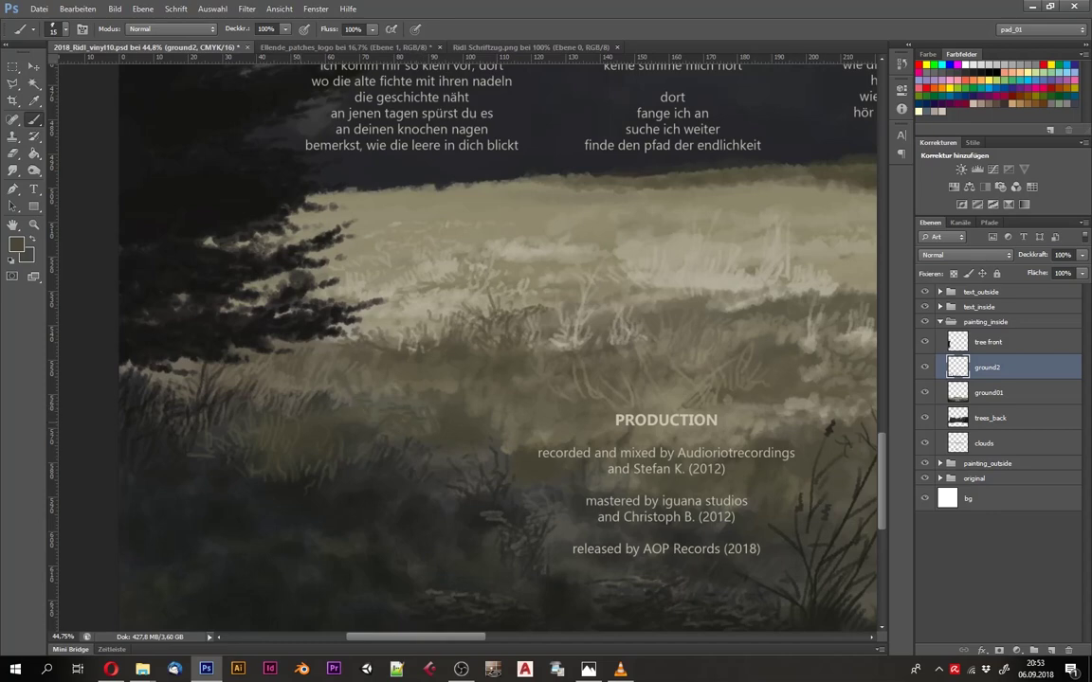
drag(249, 407, 288, 379)
scroll(512, 332, up, 1)
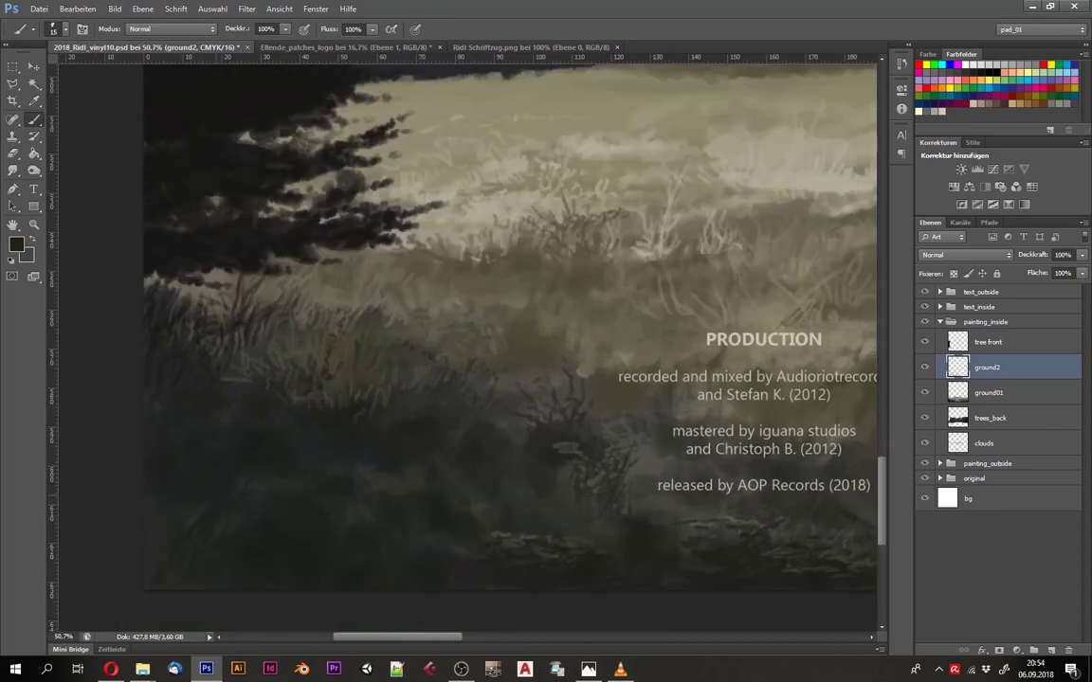
Step: Paint faint dark stalks and blades in the shadowed grass at the artwork's lower-left corner
scroll(133, 592, up, 2)
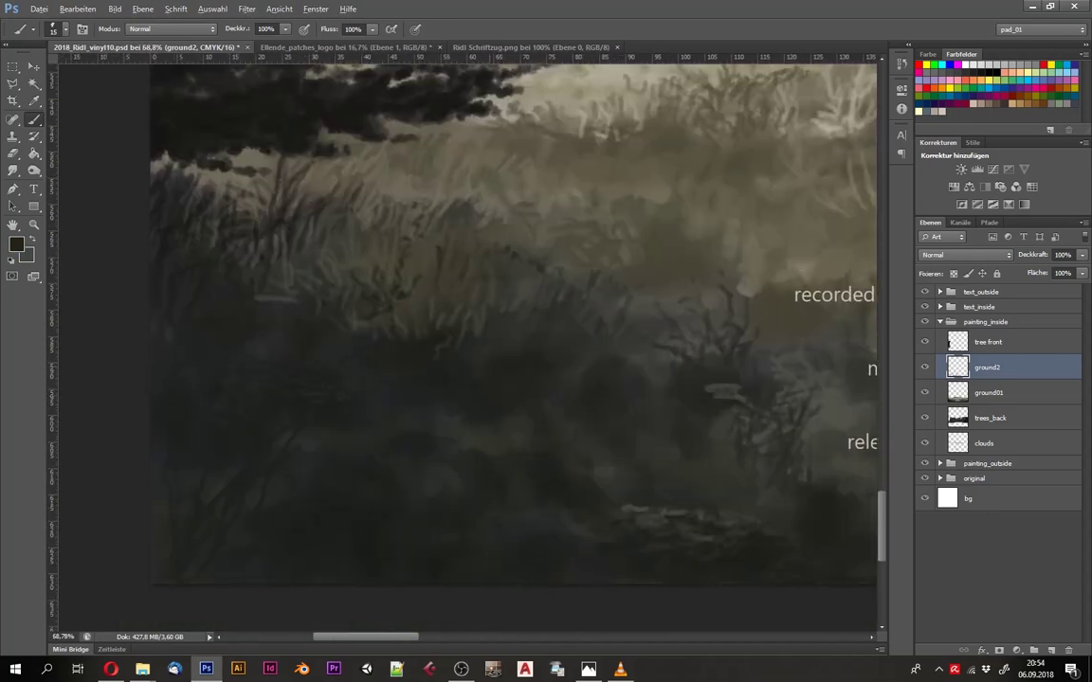
scroll(512, 332, down, 2)
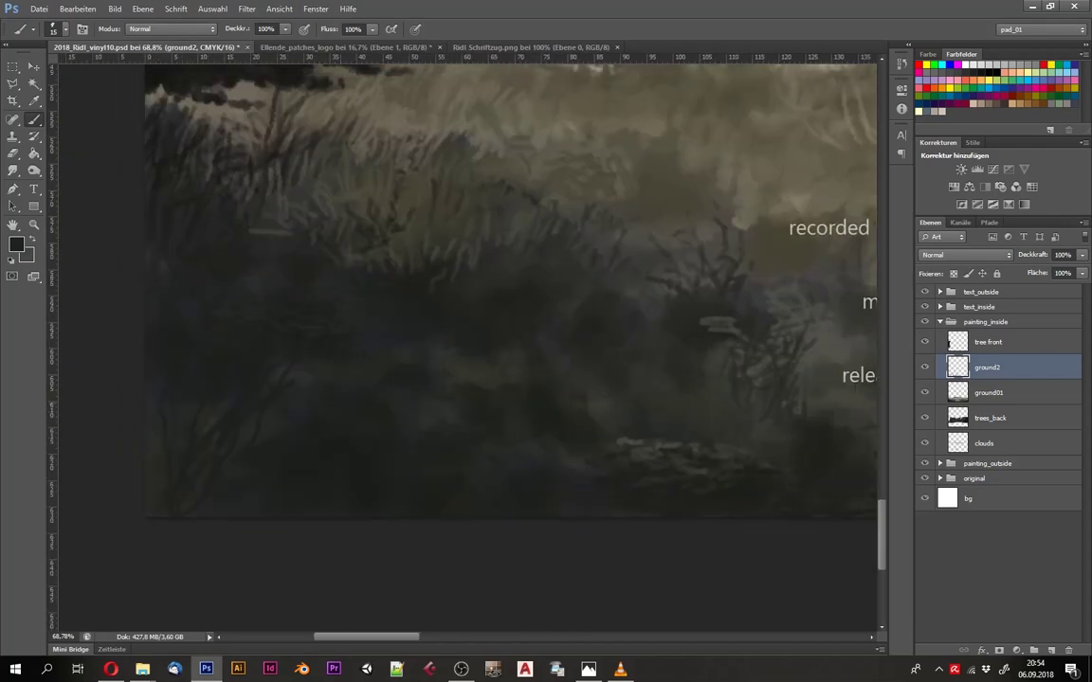
scroll(512, 332, up, 2)
scroll(512, 332, down, 3)
Step: Paint light grass tufts along the meadow's far edge below the VON VERGÄNGLICHKEIT UND TROST lyrics with a 19 px brush
right_click(284, 360)
key(Return)
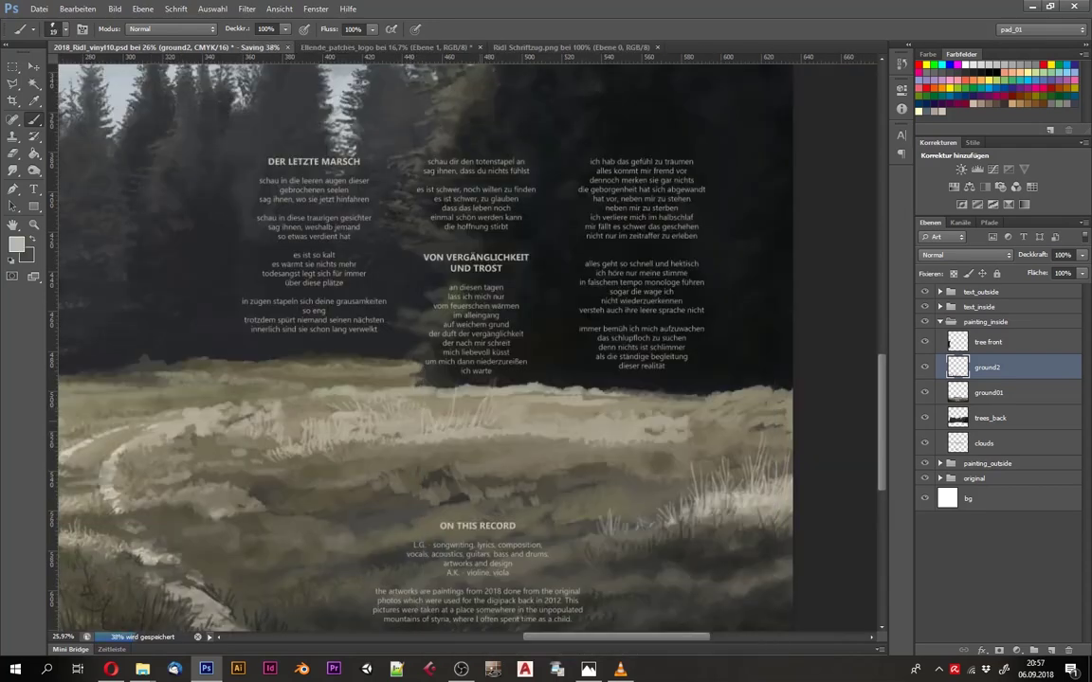
scroll(425, 341, right, 2)
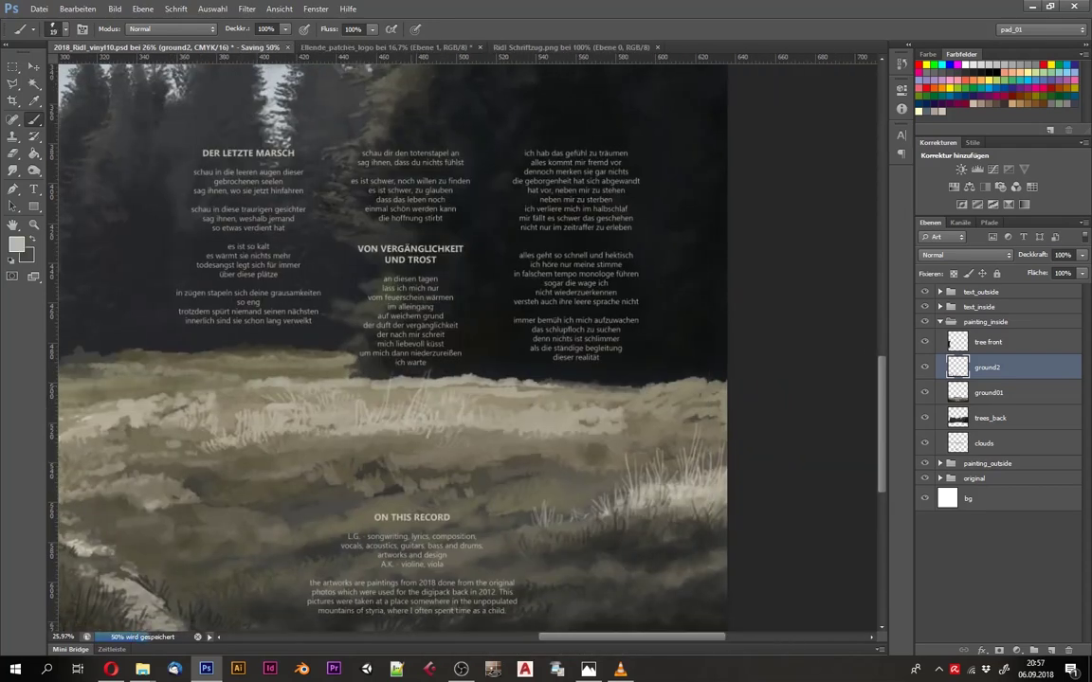
scroll(417, 322, up, 1)
scroll(446, 317, down, 1)
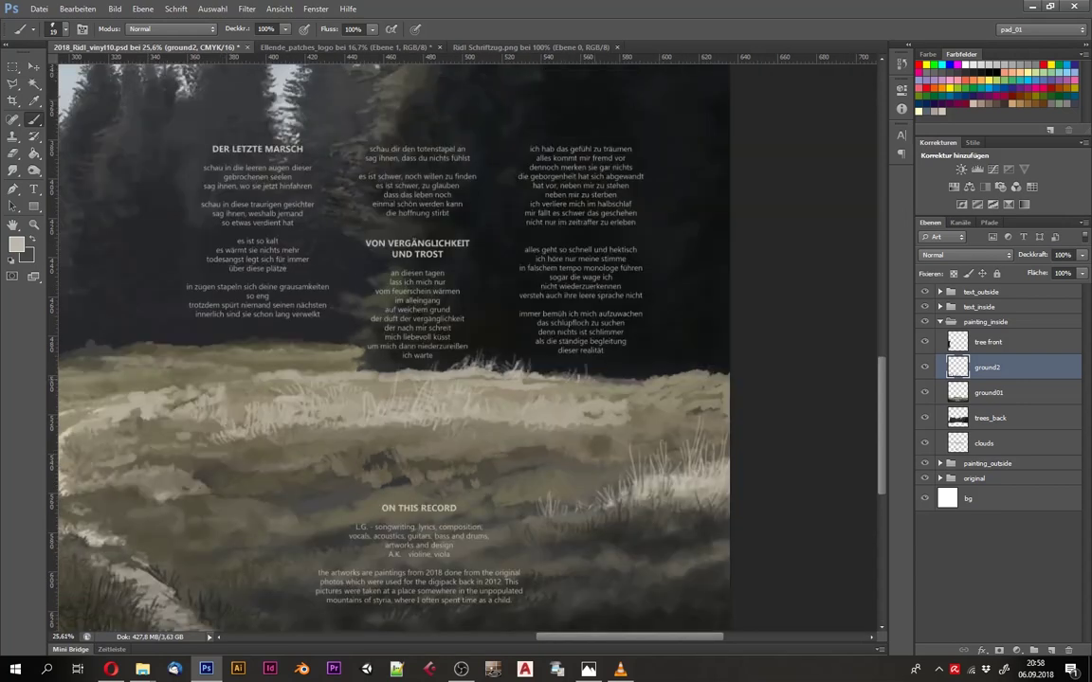
Step: Paint tall dark branching stalks in the shadowed grass left of the PRODUCTION credits and save the artwork
scroll(464, 341, up, 2)
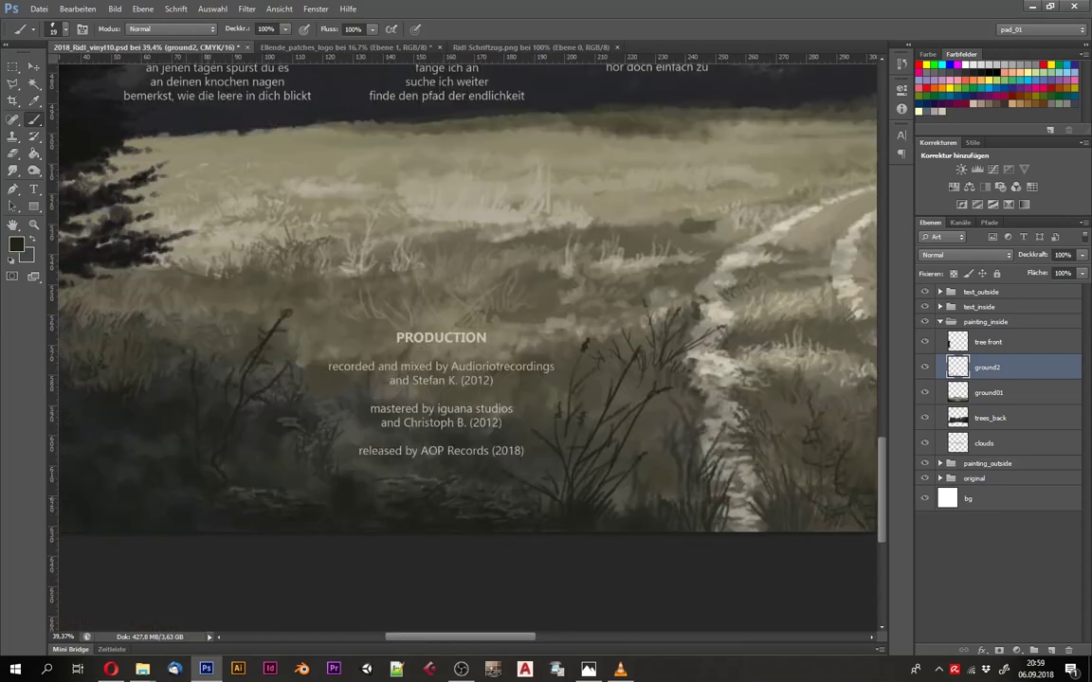
scroll(232, 417, down, 1)
scroll(232, 417, down, 1)
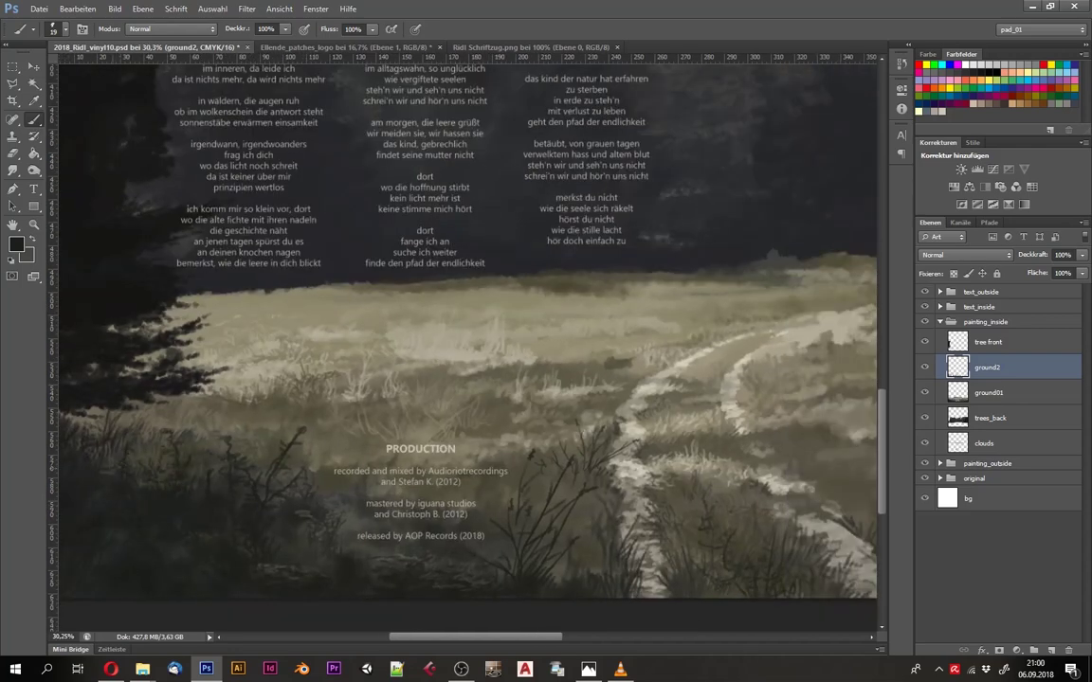
scroll(228, 360, up, 2)
key(ctrl+s)
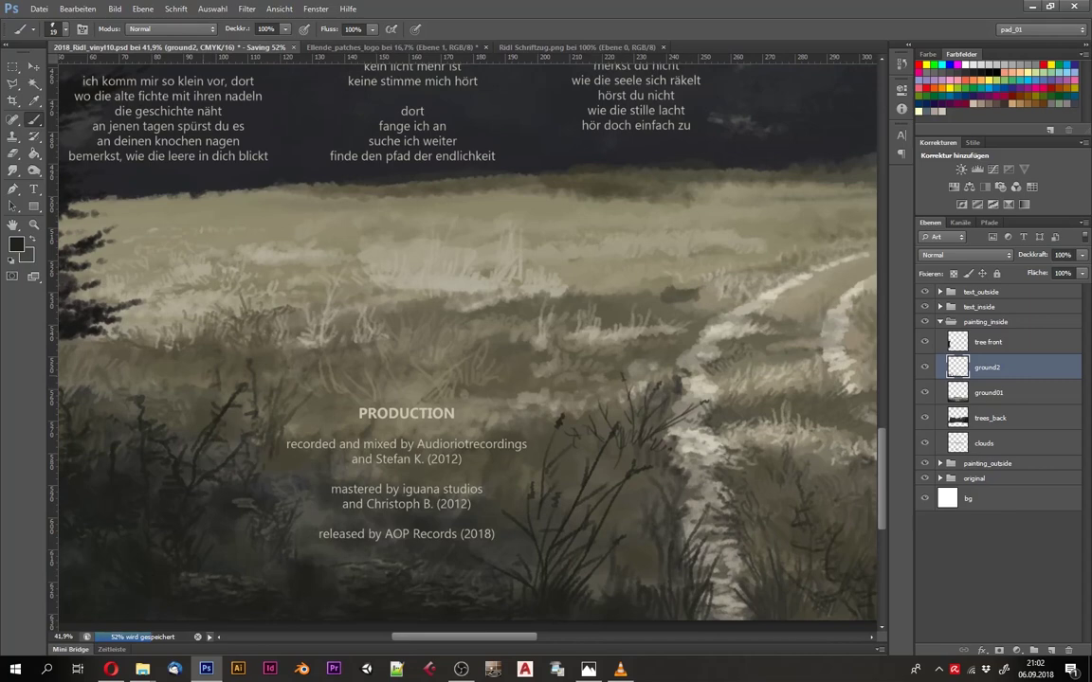
Step: Switch to the tree front layer and paint sampled dark branches along the front tree's edge beside the lyrics
drag(211, 322, 463, 388)
ctrl+click(246, 338)
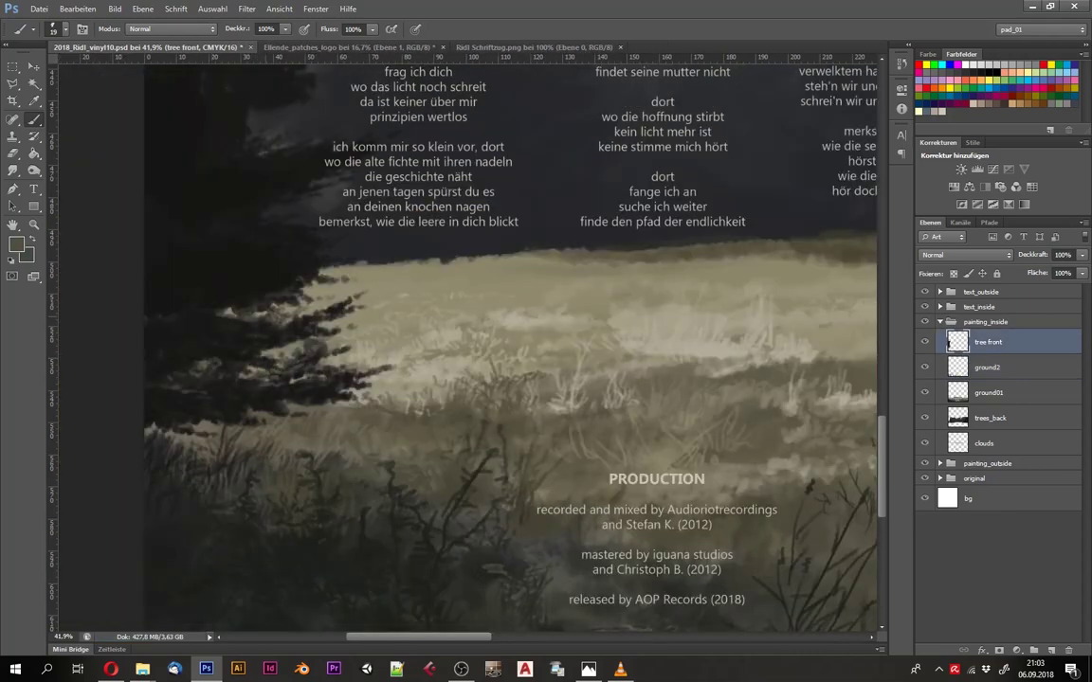
scroll(237, 198, up, 2)
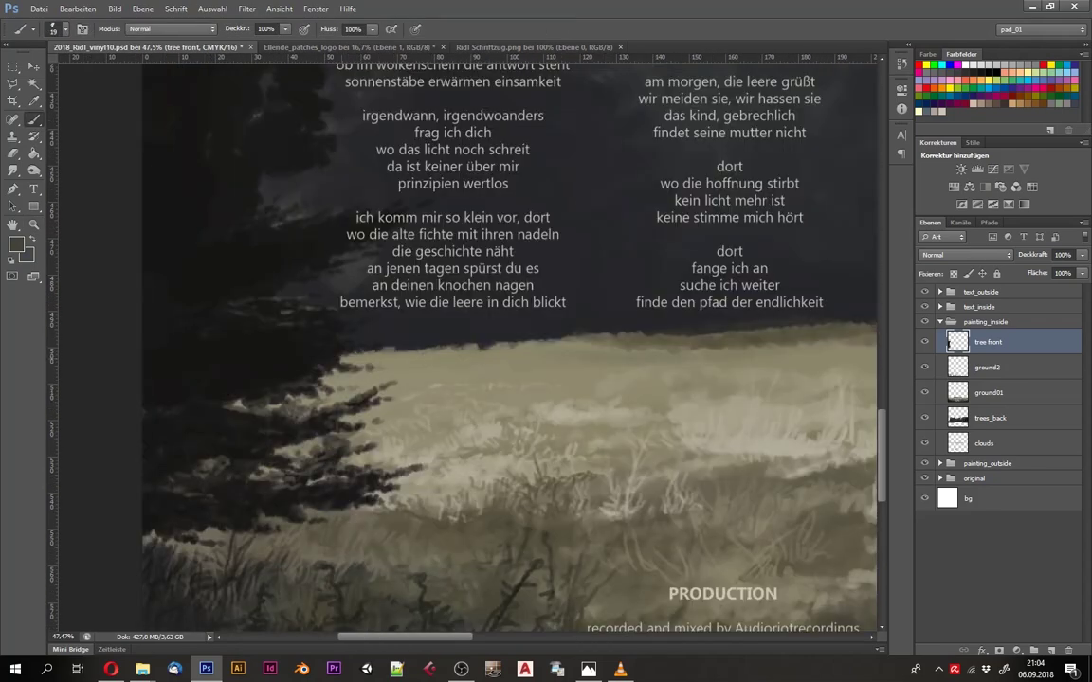
scroll(226, 286, up, 1)
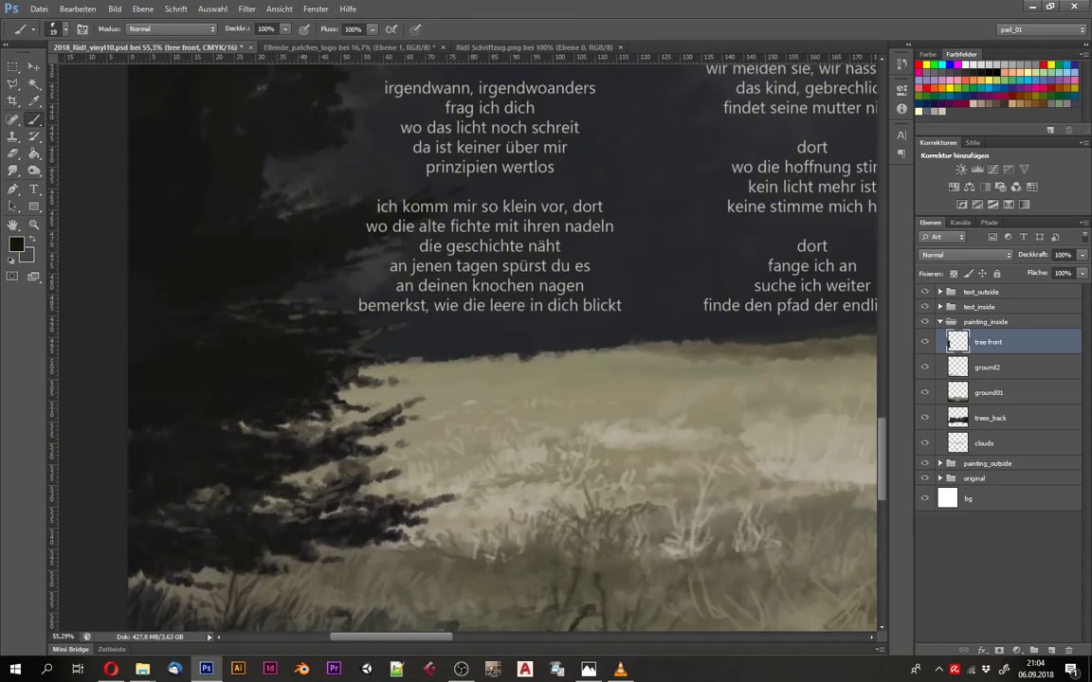
Step: Refine the front tree's lower branches and the dark growth beneath them with a 16 px brush
scroll(483, 342, down, 2)
right_click(142, 332)
key(Return)
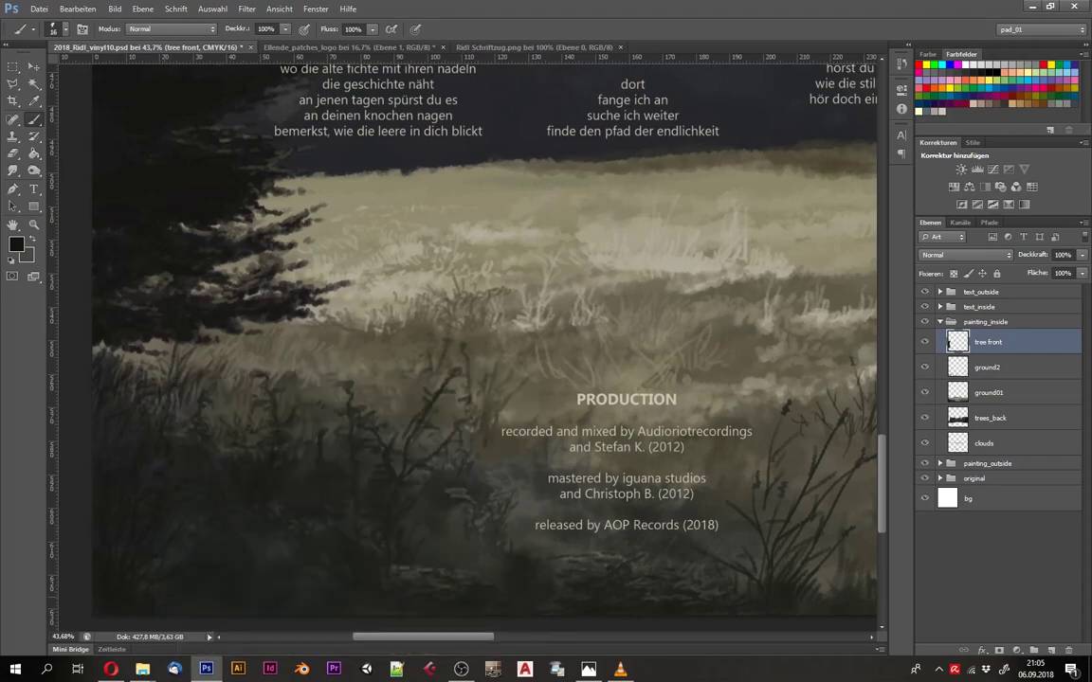
scroll(483, 341, down, 1)
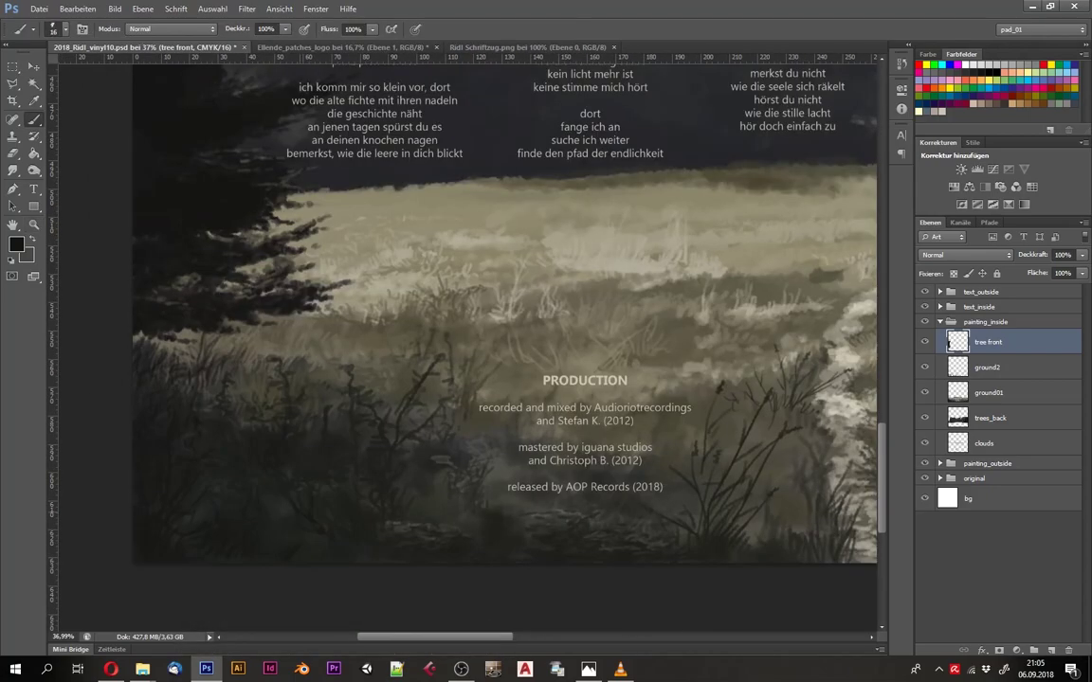
Step: Return to the ground2 layer and paint sampled beige and dark strokes along the upper bends of the two tracks
key(x)
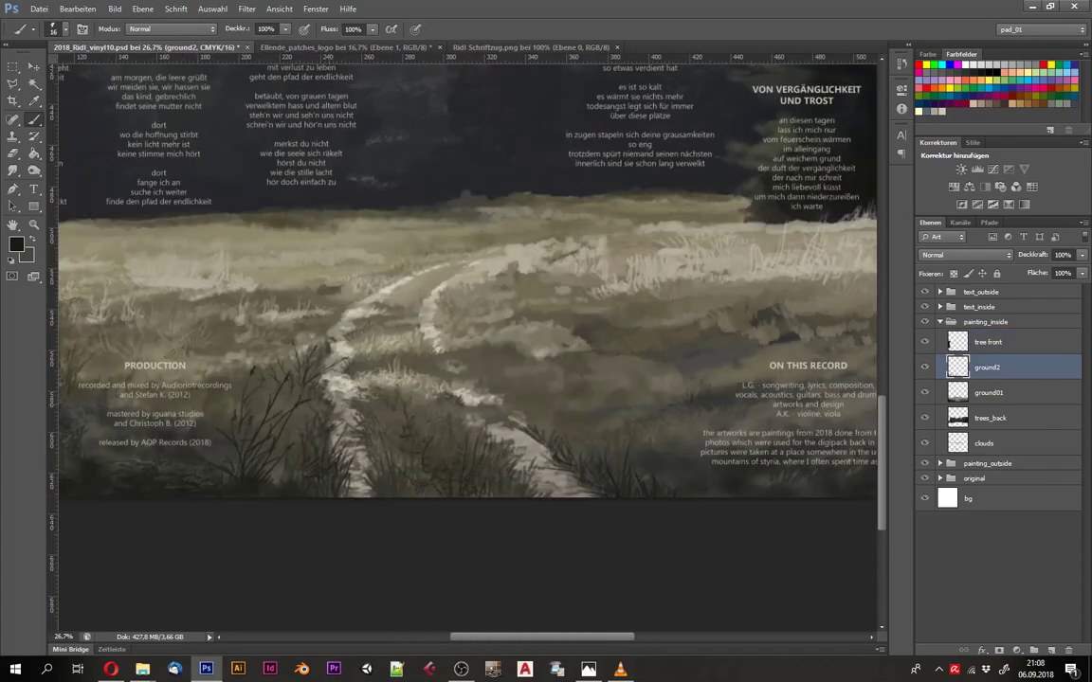
key(x)
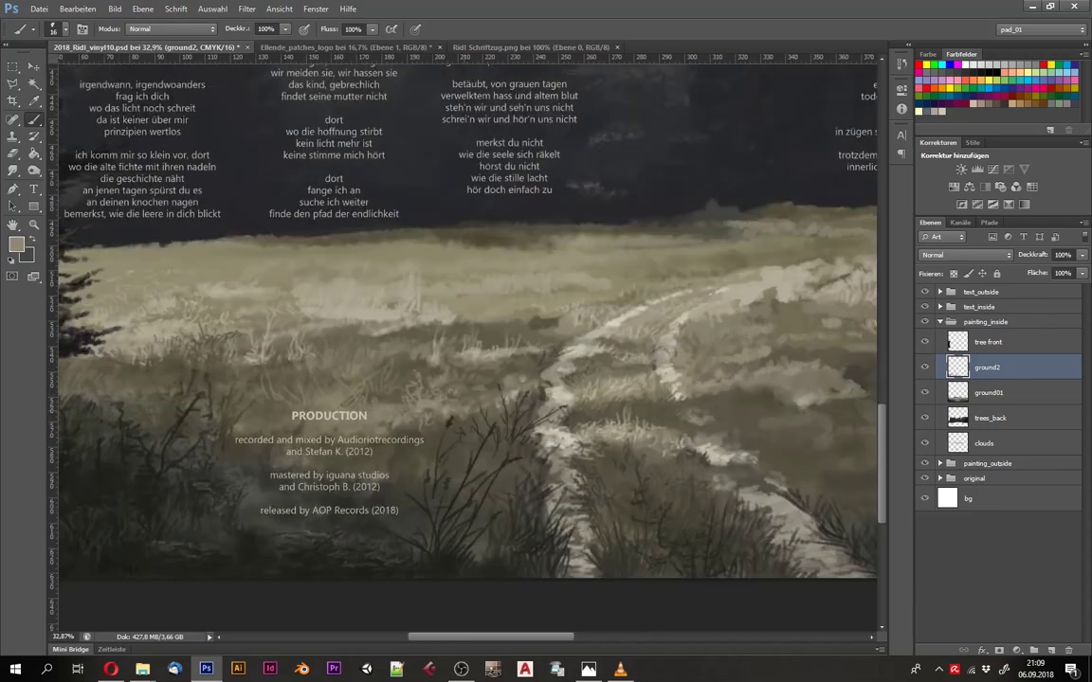
drag(104, 468, 67, 468)
scroll(594, 371, up, 3)
key(b)
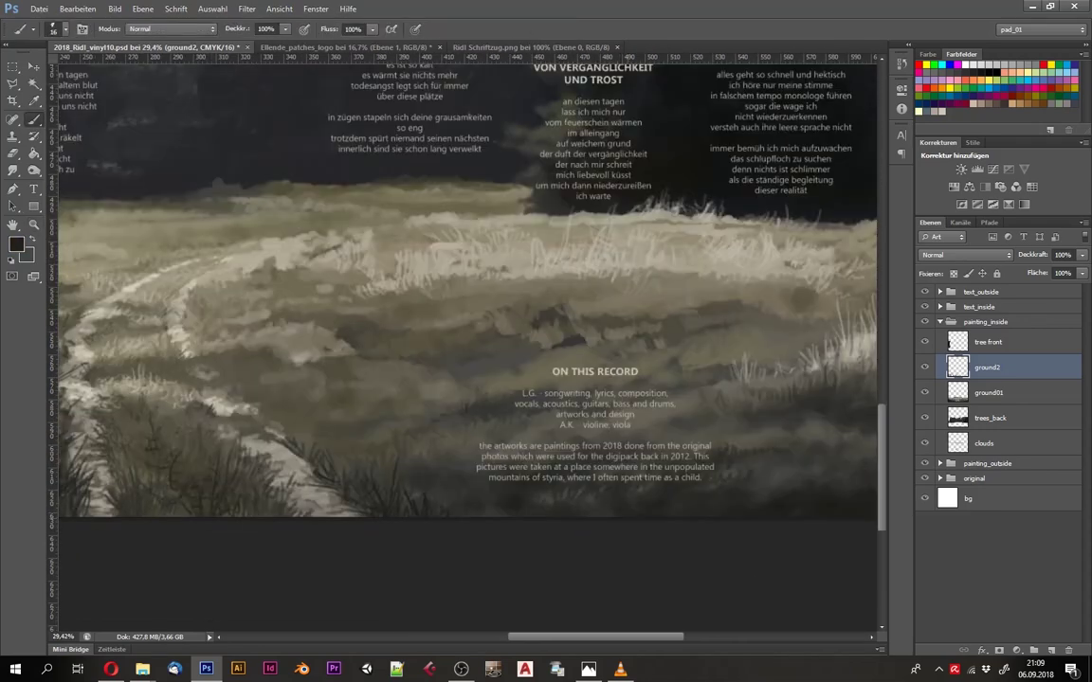
Step: Paint dark grass blades along the lower right side of the right track
scroll(464, 284, up, 1)
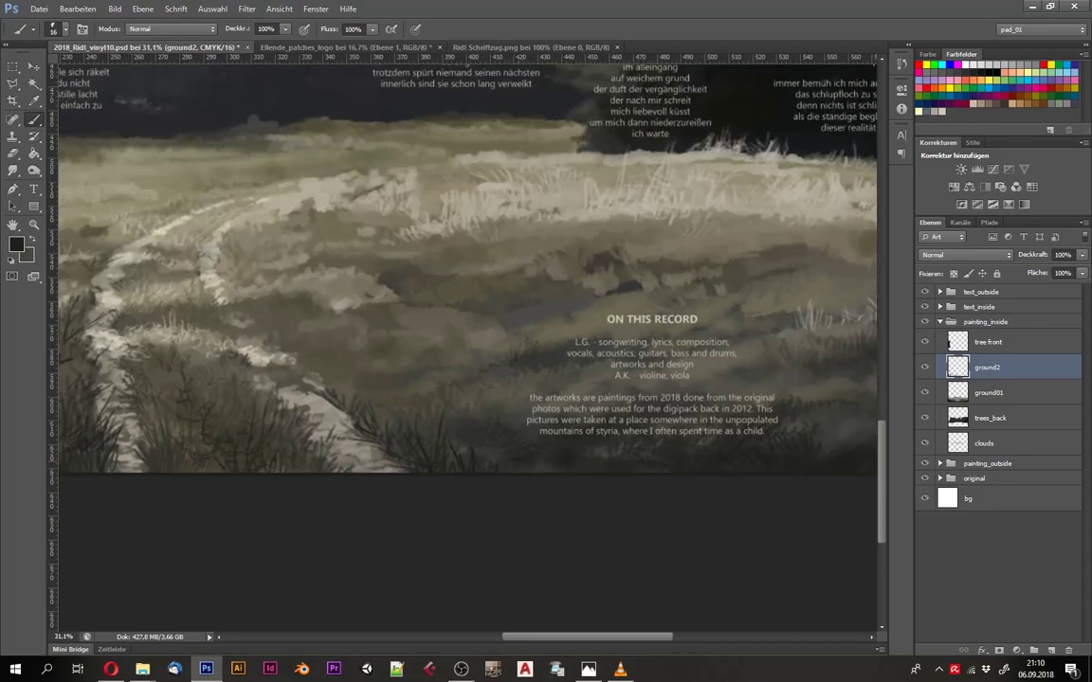
scroll(464, 265, down, 3)
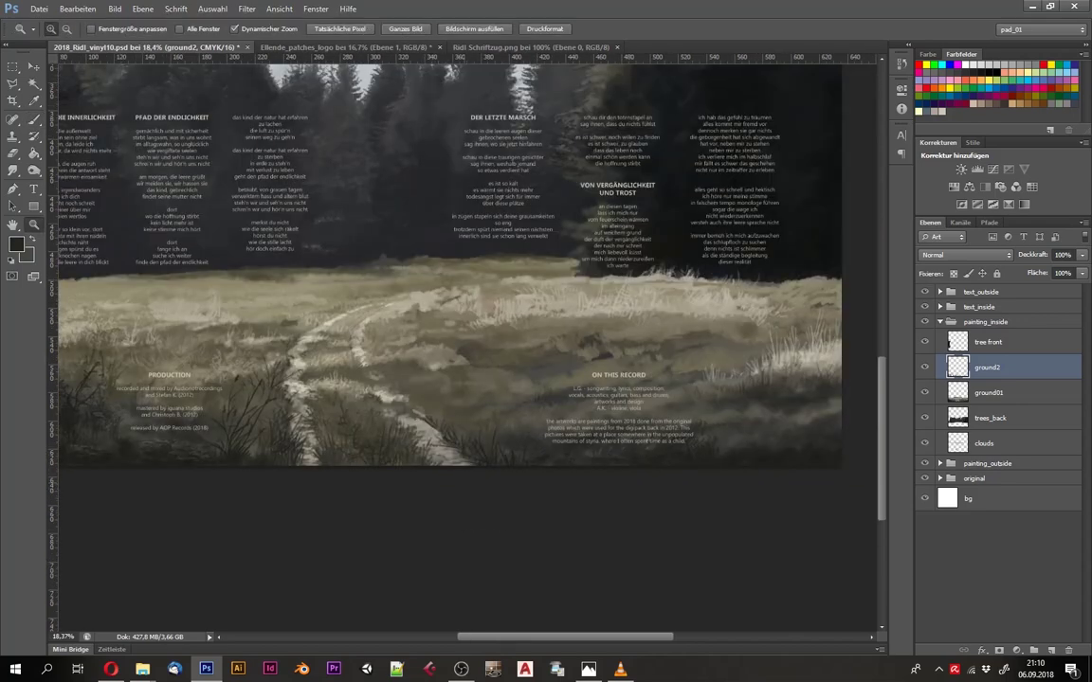
scroll(464, 265, up, 4)
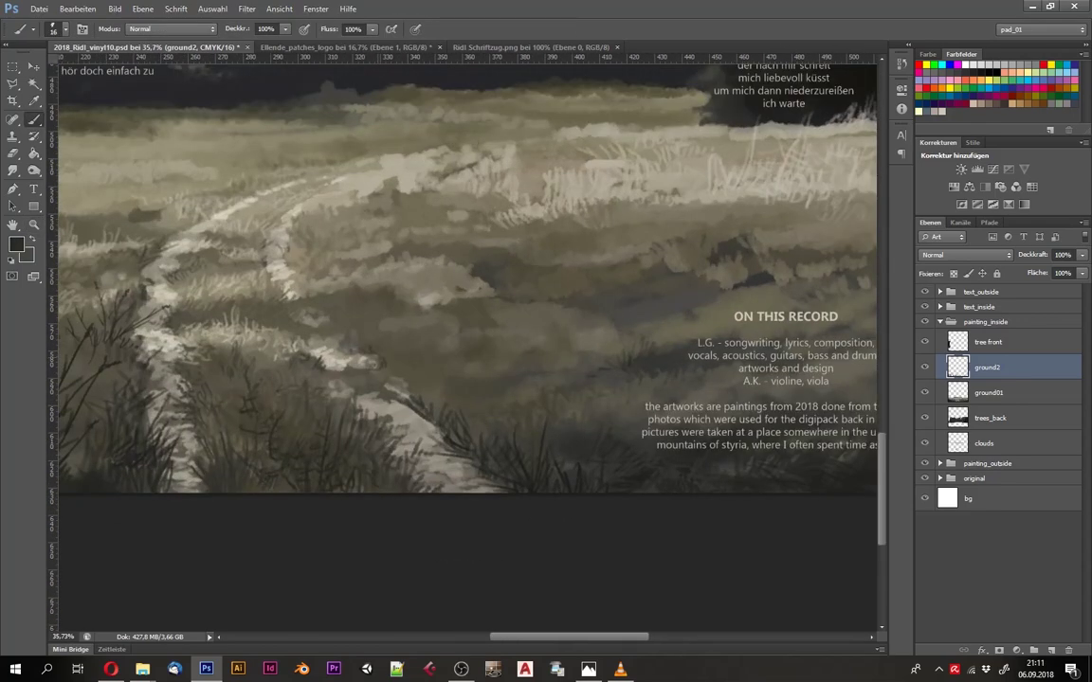
drag(302, 342, 370, 329)
Step: Paint small sampled light tufts right of the tracks and pale blades above the ON THIS RECORD heading
scroll(364, 374, up, 5)
alt+click(360, 321)
scroll(440, 320, up, 1)
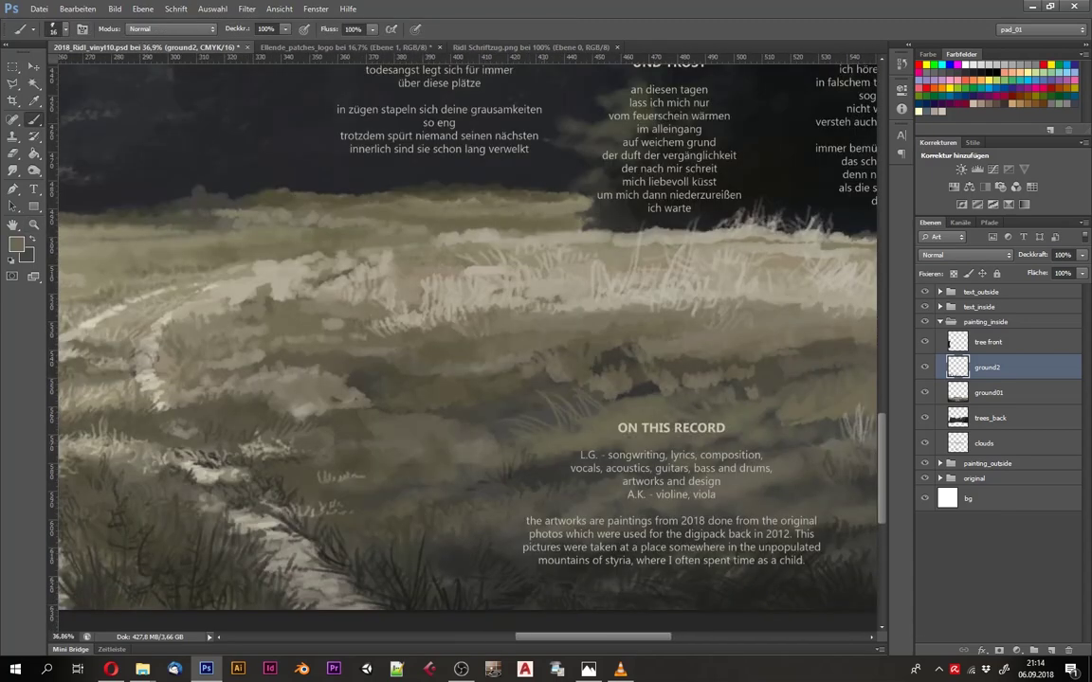
Step: Sample dark tones and paint grass blades around the ON THIS RECORD heading and dark twigs right of the tracks
alt+click(569, 365)
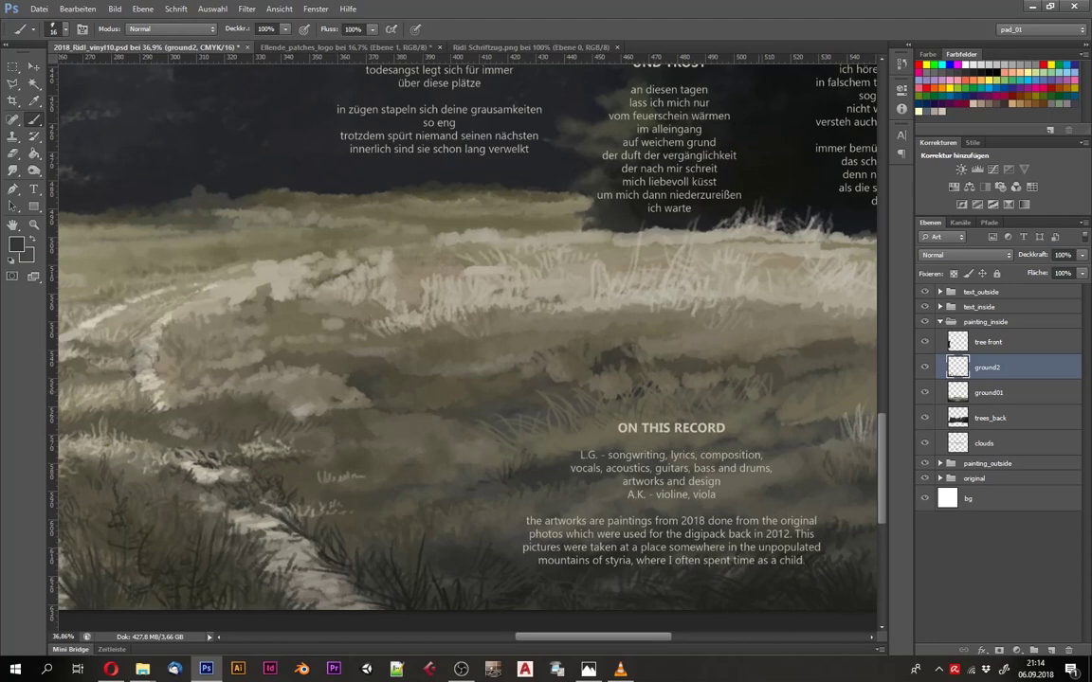
scroll(719, 372, up, 1)
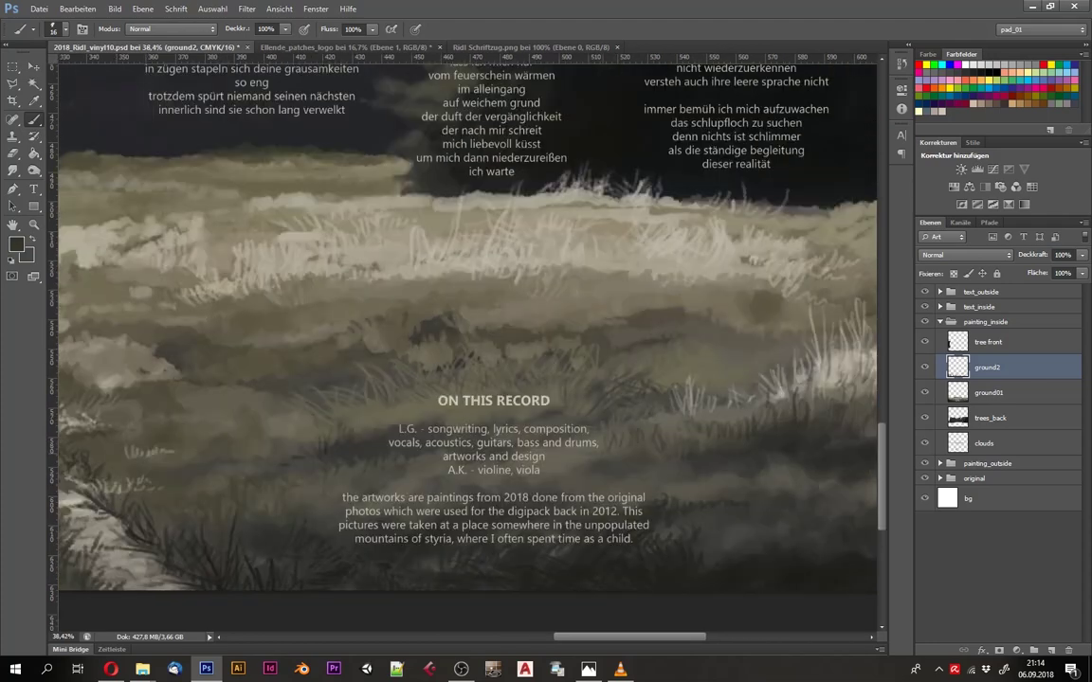
mouse_move(614, 431)
mouse_down()
mouse_move(633, 444)
mouse_move(686, 428)
mouse_move(707, 443)
mouse_up()
scroll(706, 443, up, 1)
mouse_move(417, 455)
mouse_down()
mouse_move(365, 393)
mouse_move(360, 446)
mouse_move(322, 393)
mouse_move(375, 445)
mouse_up()
scroll(375, 446, down, 6)
Step: Paint tall light bushes against the dark forest at the meadow's right edge
key(x)
mouse_move(635, 285)
mouse_down()
mouse_move(626, 313)
mouse_move(644, 308)
mouse_up()
mouse_move(753, 343)
mouse_down()
mouse_move(766, 270)
mouse_move(769, 322)
mouse_up()
drag(690, 322, 692, 271)
mouse_move(646, 322)
mouse_down()
mouse_move(654, 275)
mouse_move(616, 289)
mouse_move(662, 315)
mouse_up()
scroll(616, 303, down, 1)
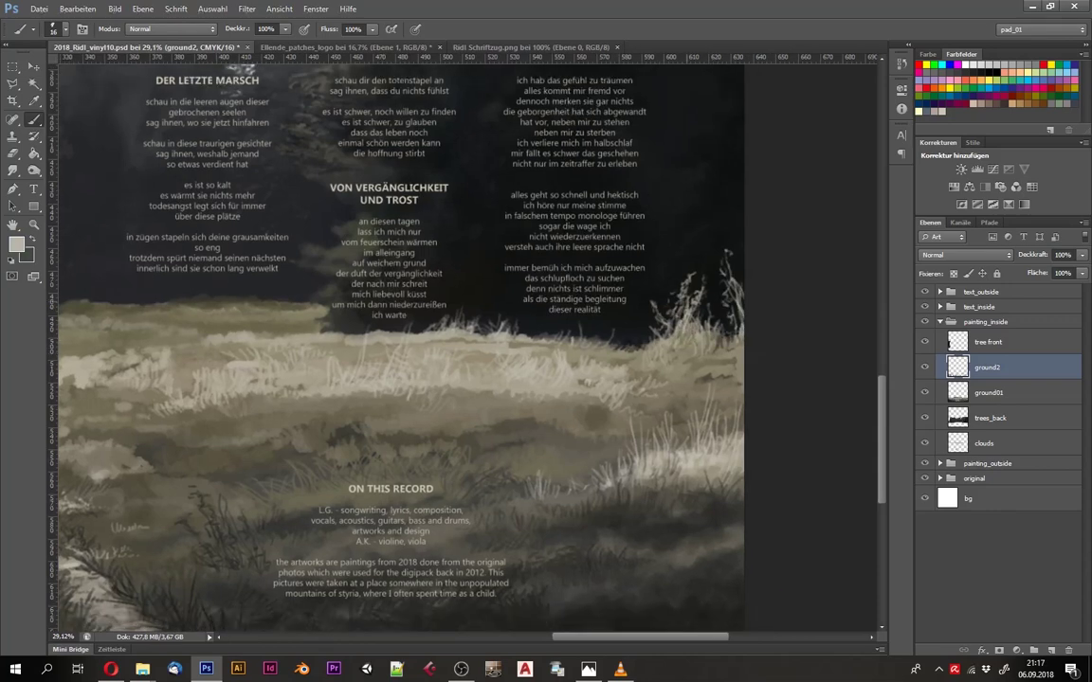
Step: Add tall light stalks rising from the bright grass patch at the meadow's right edge
drag(586, 324, 578, 302)
mouse_move(635, 398)
mouse_down()
mouse_move(628, 324)
mouse_move(618, 345)
mouse_up()
drag(616, 406, 612, 376)
drag(651, 390, 654, 355)
mouse_move(660, 397)
mouse_down()
mouse_move(664, 346)
mouse_move(658, 360)
mouse_up()
drag(611, 394, 615, 363)
scroll(616, 379, down, 1)
drag(694, 393, 680, 373)
scroll(620, 390, down, 1)
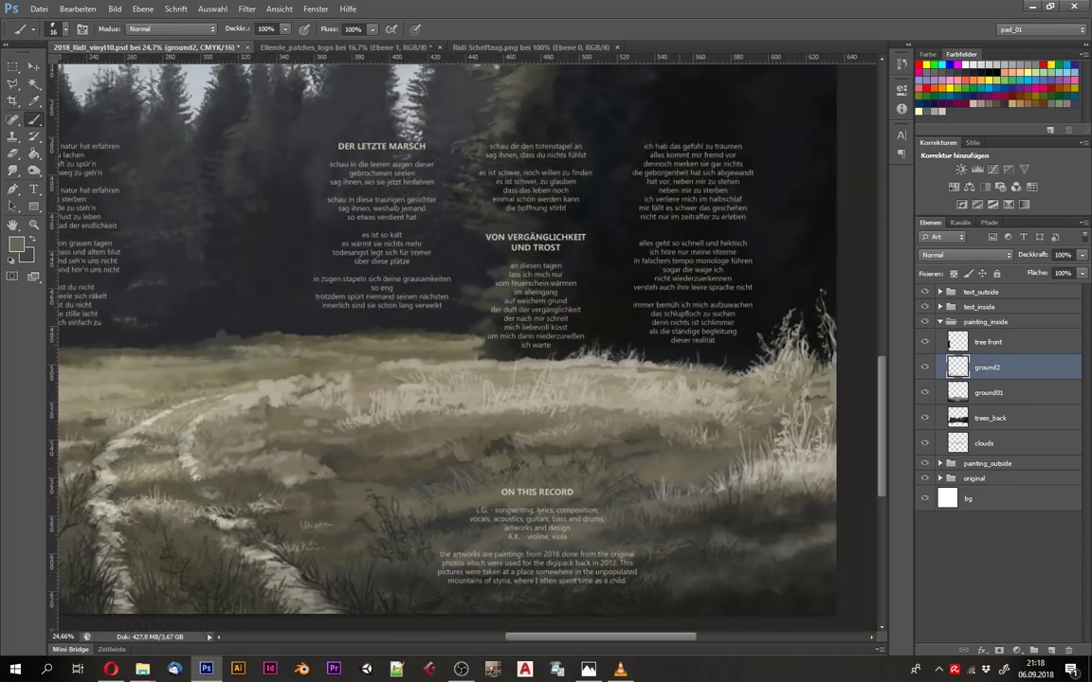
Step: Paint dark stalks over the bright grass at the right edge with a sampled dark colour and a 20 px brush
scroll(569, 417, down, 1)
right_click(663, 332)
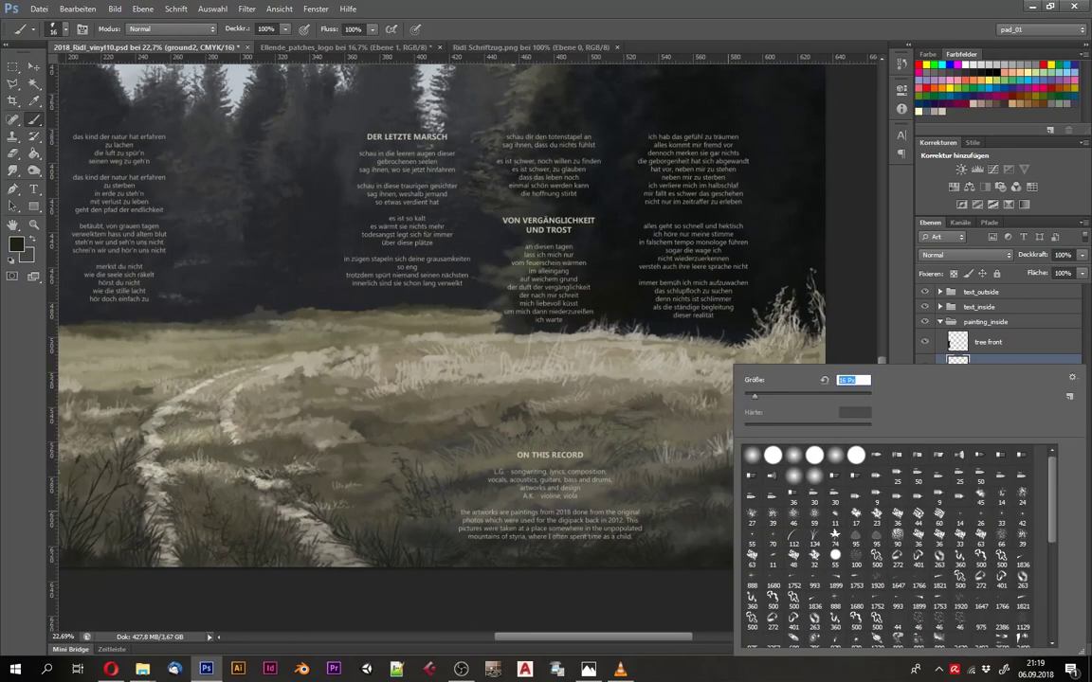
double_click(694, 471)
drag(793, 467, 799, 408)
drag(738, 455, 723, 383)
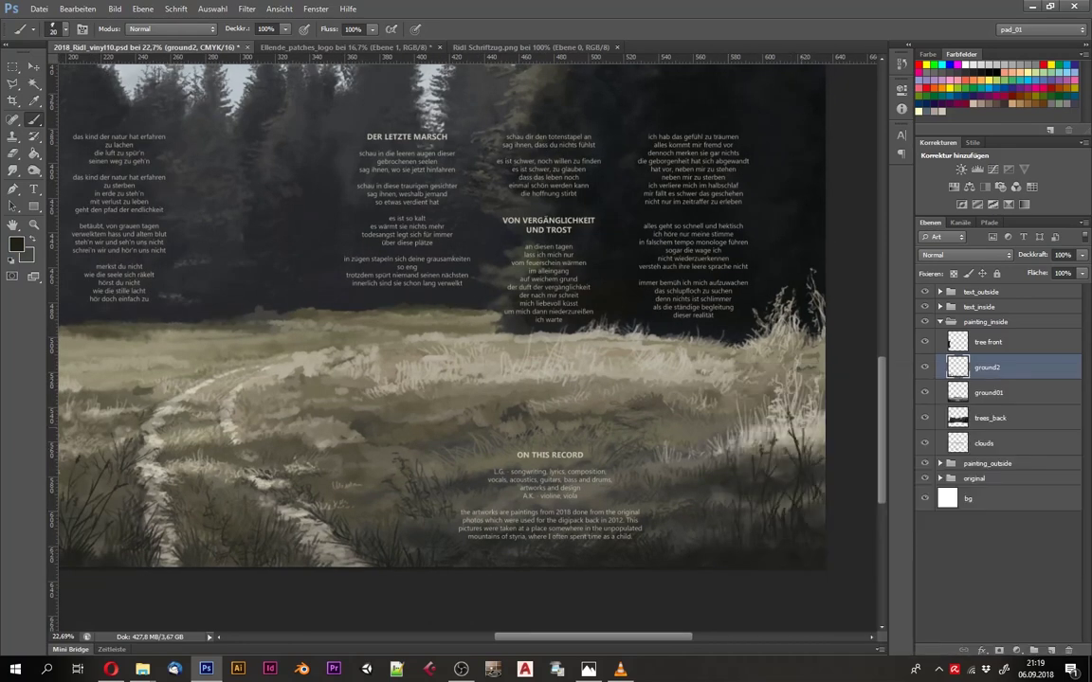
Step: Select the trees_back layer and build up the dark fir foliage above the DER LETZTE MARSCH lyrics with 38 and 21 px brushes
ctrl+click(170, 143)
scroll(170, 142, up, 5)
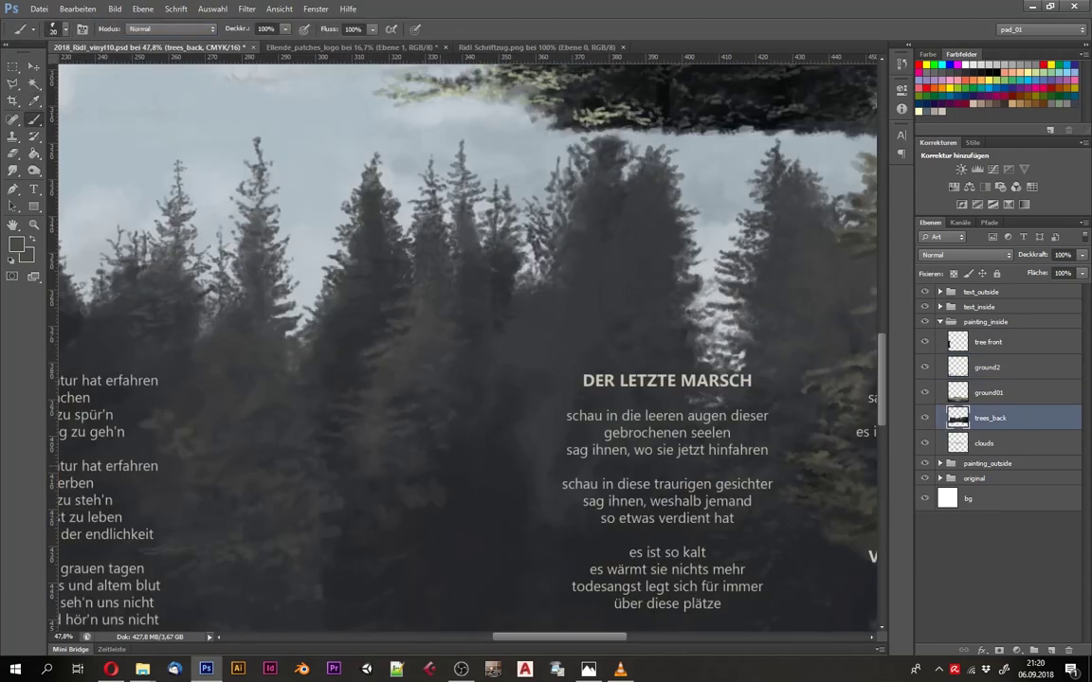
scroll(465, 341, up, 2)
right_click(531, 216)
key(Return)
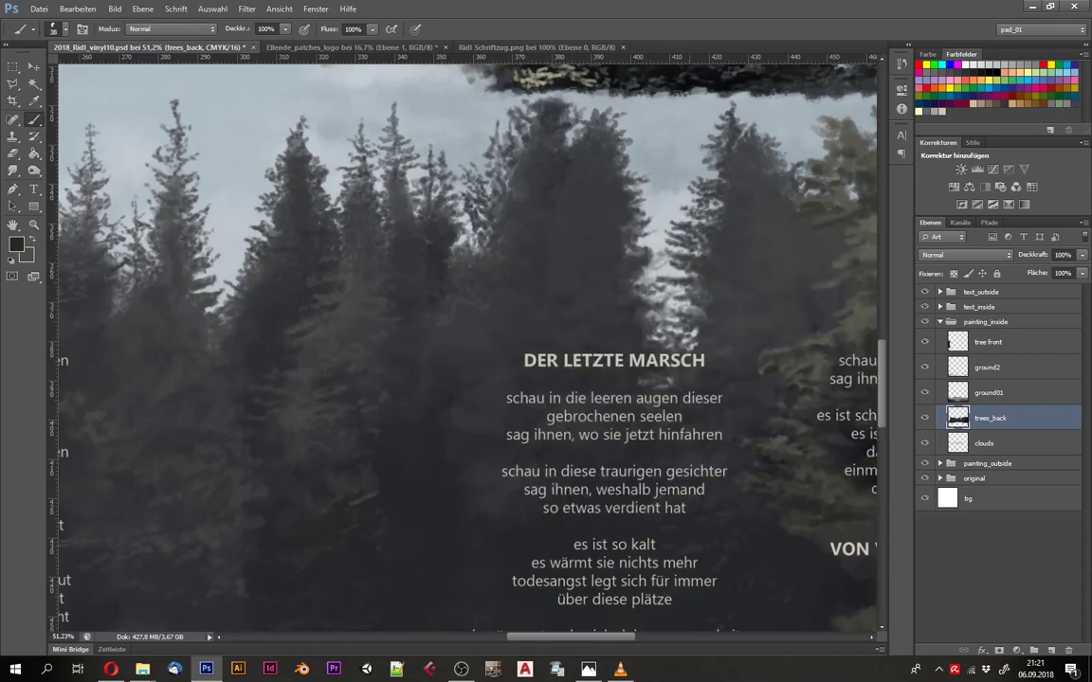
scroll(465, 342, down, 2)
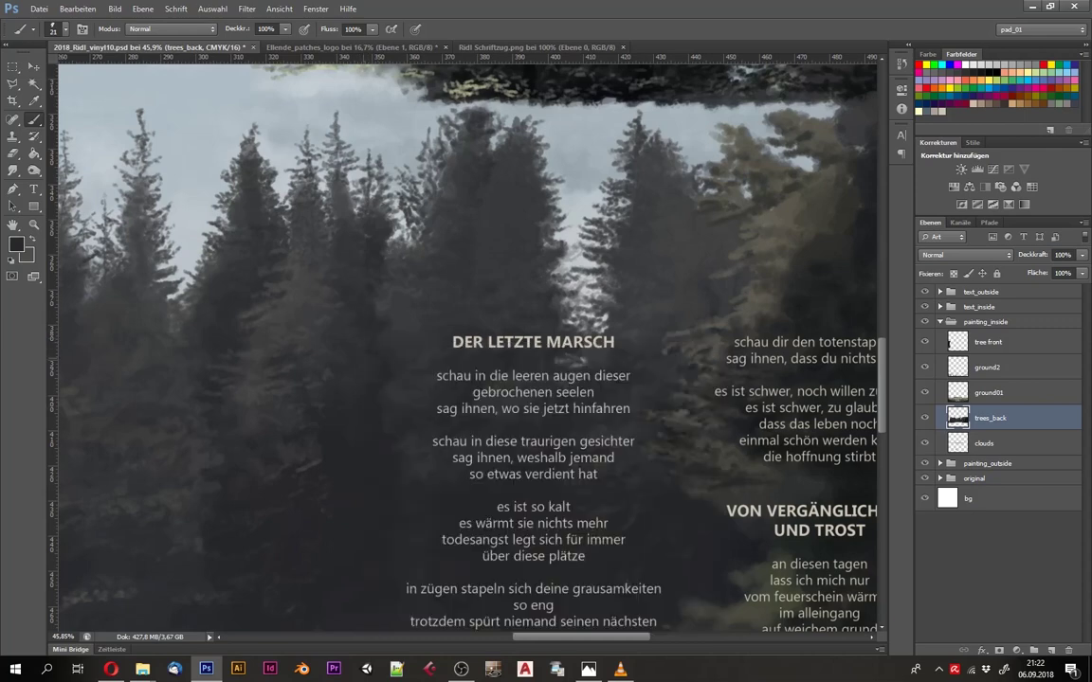
Step: Sample a tone from the firs and refine their tips and branches above the "das kind der natur" lyrics with a 20 px brush
scroll(465, 341, up, 2)
alt+click(492, 297)
scroll(492, 297, up, 2)
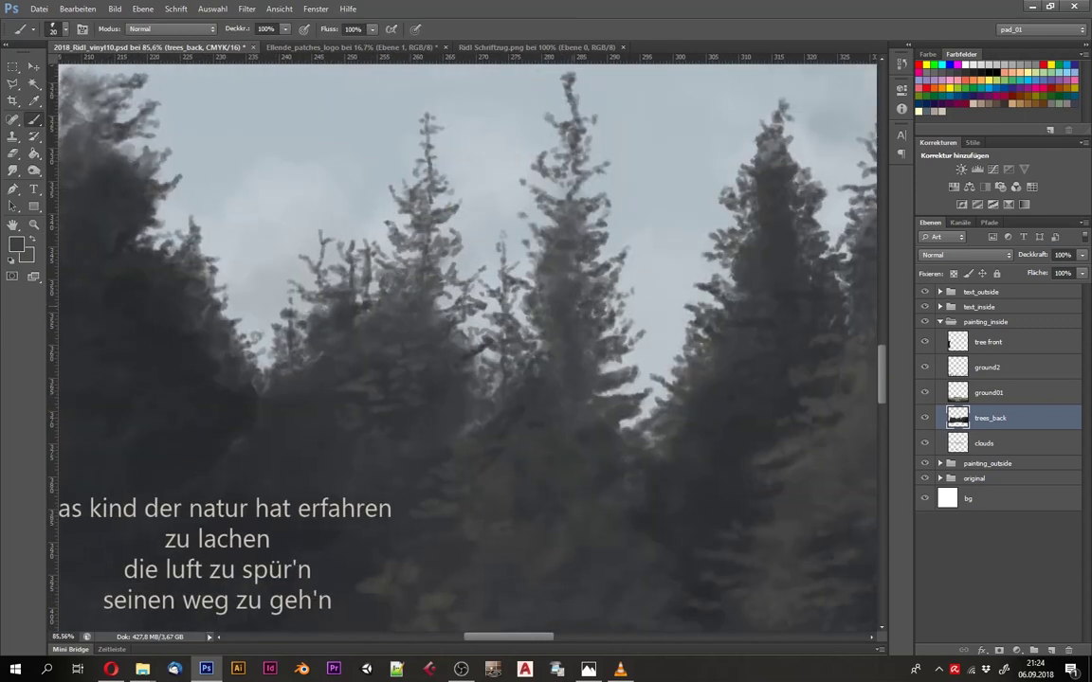
scroll(492, 297, down, 3)
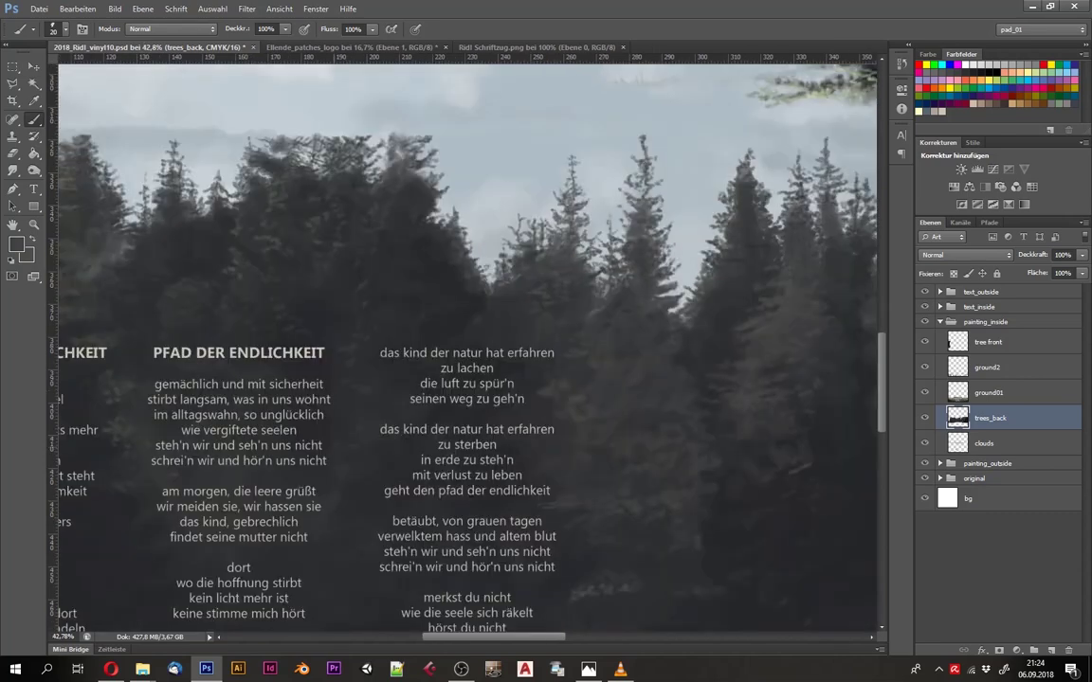
scroll(516, 502, up, 2)
Step: Paint light grass tufts and tall stalks on the ground2 layer across the meadow above the PRODUCTION credits
click(987, 366)
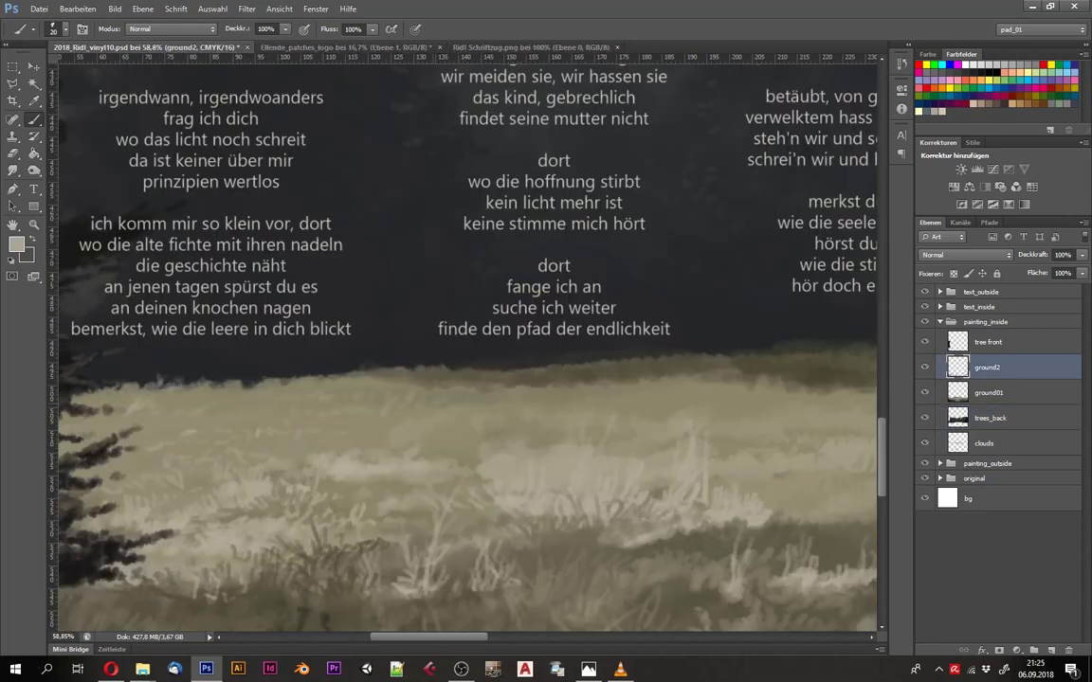
scroll(429, 352, down, 2)
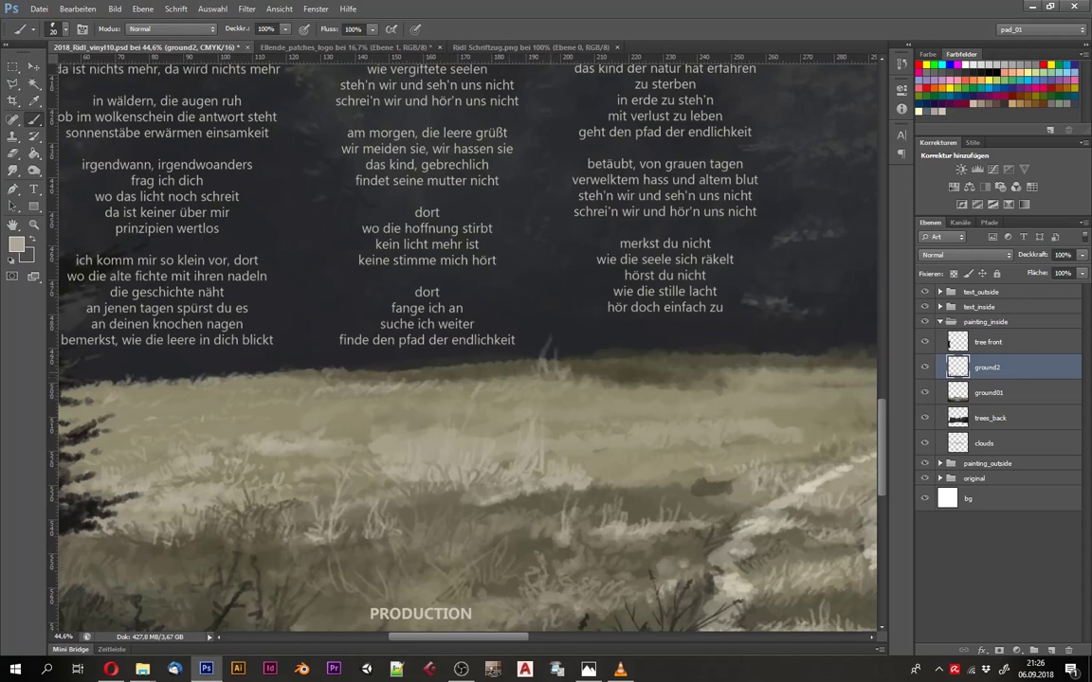
scroll(393, 384, down, 3)
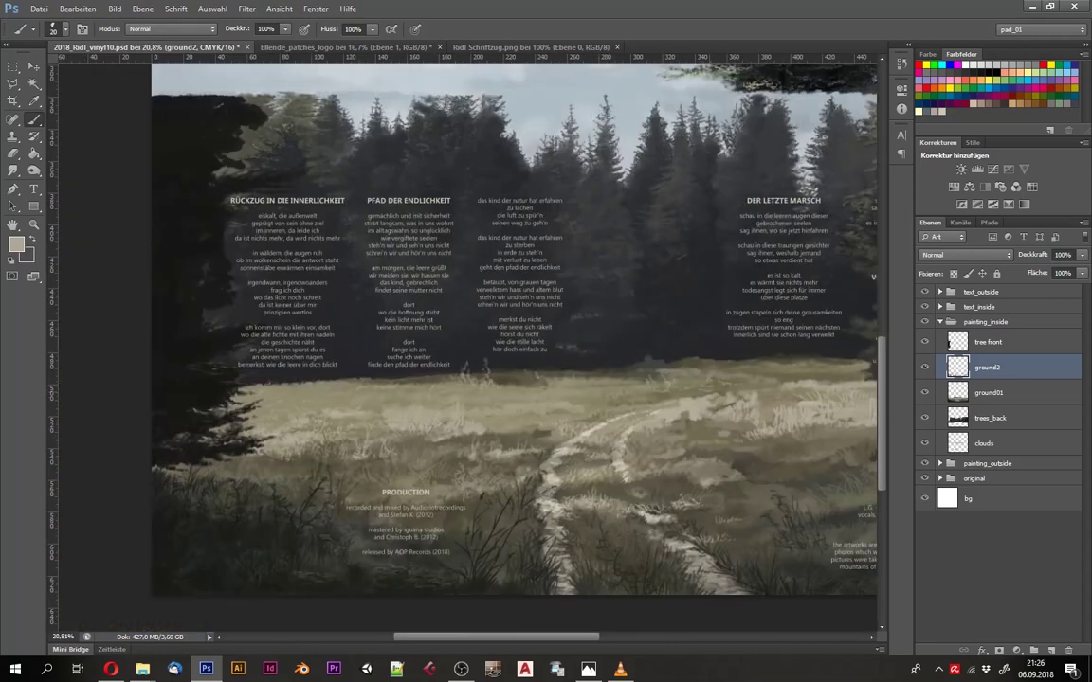
scroll(392, 379, up, 2)
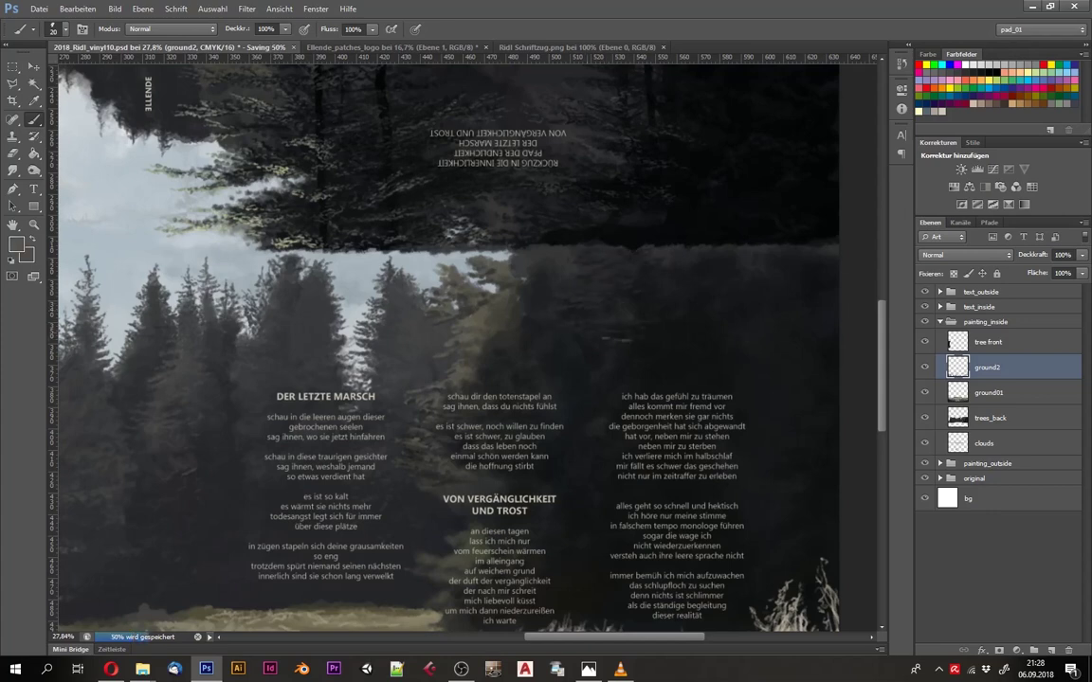
Step: Paint muted leaf clusters on the ground2 layer in the dark forest right of the olive tree, above the lyrics
scroll(582, 289, up, 2)
scroll(569, 284, down, 1)
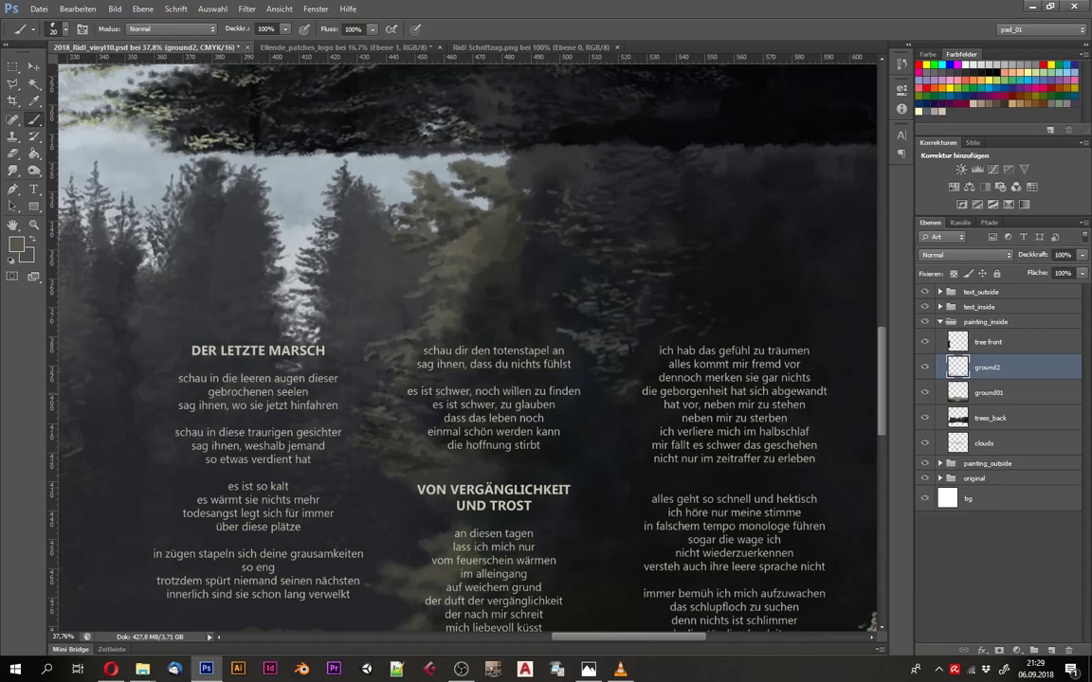
scroll(555, 346, down, 1)
mouse_move(431, 256)
mouse_down()
mouse_move(545, 275)
mouse_move(474, 296)
mouse_move(519, 305)
mouse_move(531, 346)
mouse_up()
Step: Set the brush size to 15 px and paint light slanting branches above the "ich hab das gefühl" lyrics
right_click(627, 308)
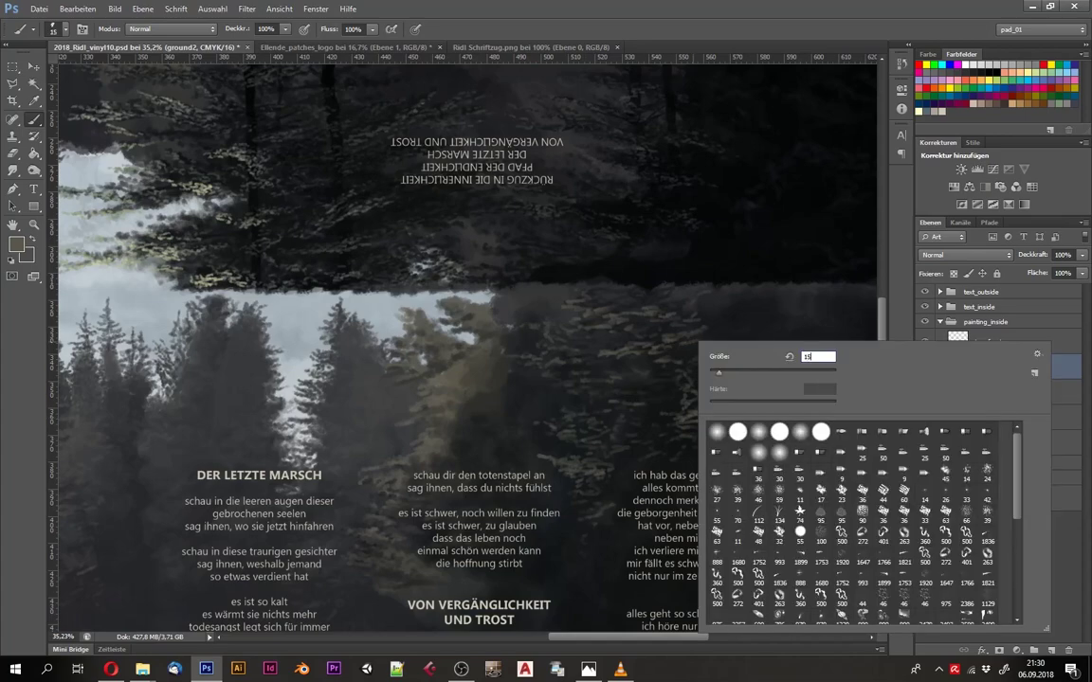
scroll(474, 332, right, 2)
mouse_move(408, 256)
mouse_down()
mouse_move(458, 245)
mouse_move(417, 237)
mouse_move(379, 276)
mouse_move(459, 220)
mouse_up()
scroll(417, 256, up, 1)
mouse_move(545, 271)
mouse_down()
mouse_move(516, 332)
mouse_move(559, 268)
mouse_move(505, 384)
mouse_up()
Step: Darken the forest behind the new branches on the trees_back layer with a near-black colour and a 71 px brush
key(alt+[)
key(alt+[)
key(d)
drag(488, 214, 242, 228)
scroll(242, 227, up, 1)
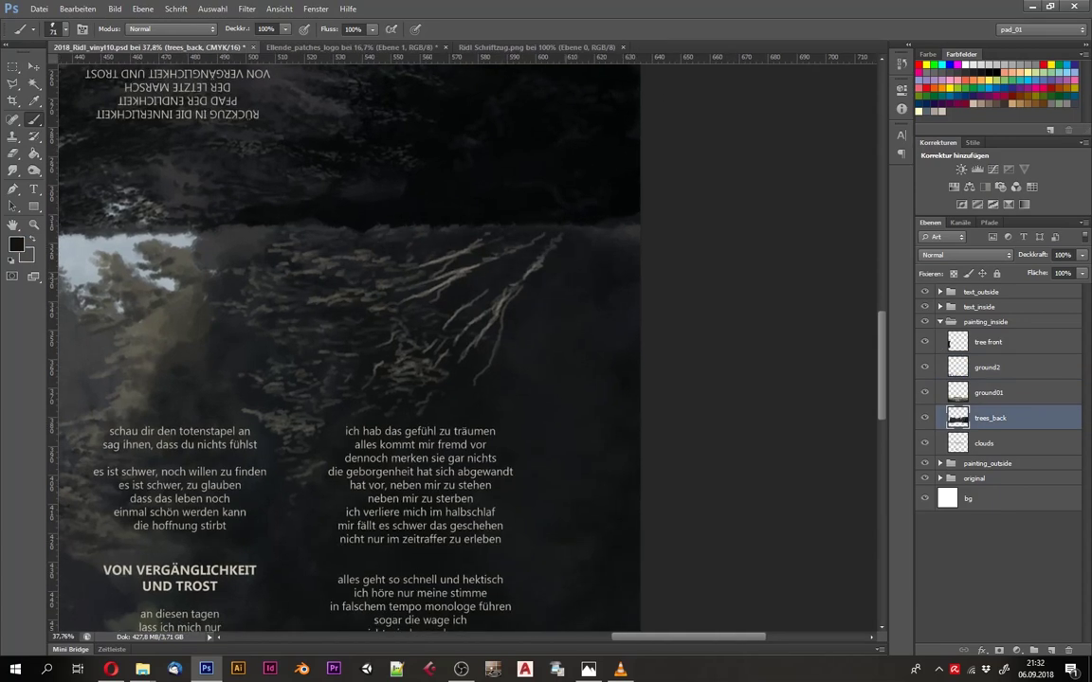
Step: Add fine lighter twigs below the slanting branches on the trees_back layer with a 15 px brush
scroll(242, 227, left, 1)
key(x)
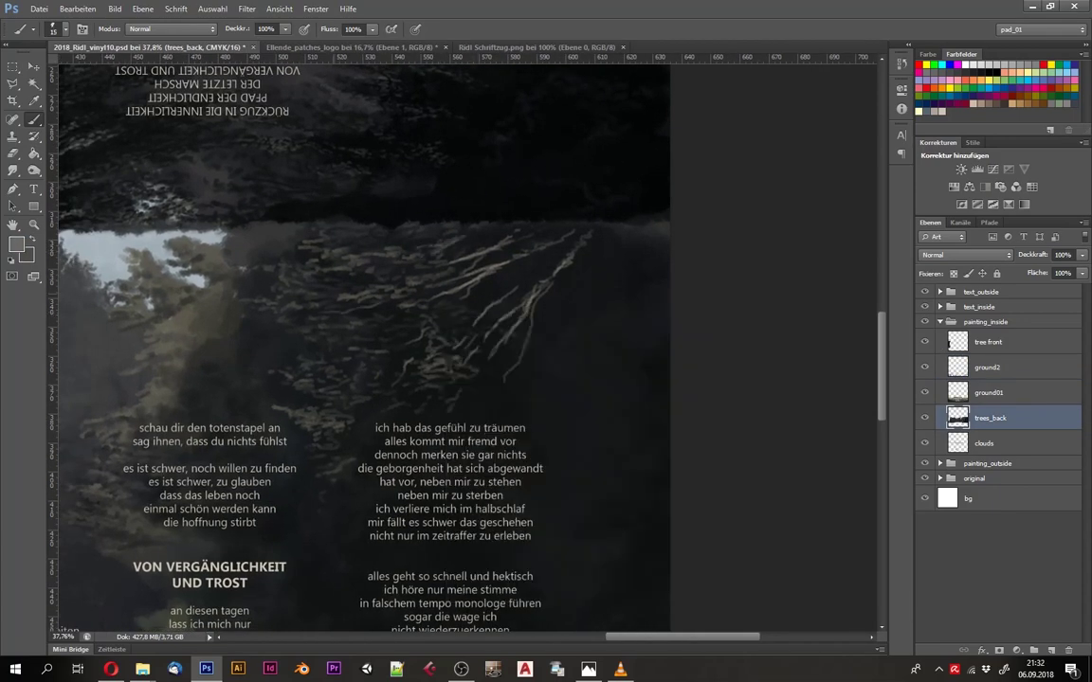
scroll(369, 322, down, 3)
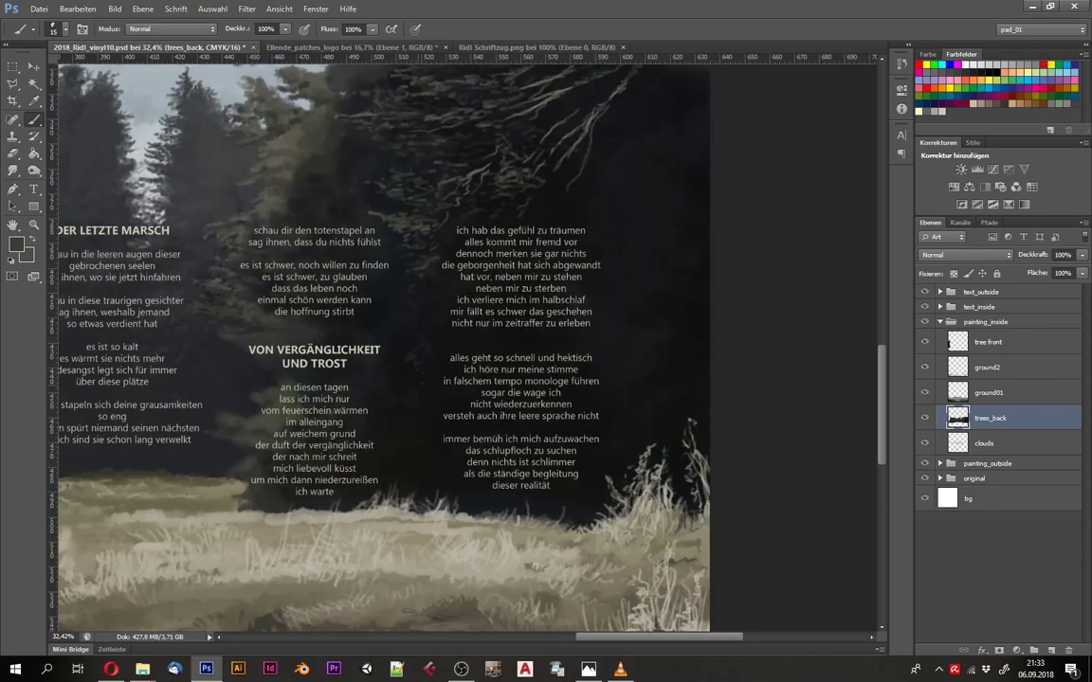
key(z)
scroll(483, 202, up, 1)
key(b)
scroll(387, 392, down, 1)
Step: Return to the ground2 layer and extend the twigs and leaf clusters beneath the slanting branches towards the artwork's right edge
key(alt+bracketright)
key(alt+bracketright)
right_click(387, 393)
key(Escape)
scroll(395, 373, down, 1)
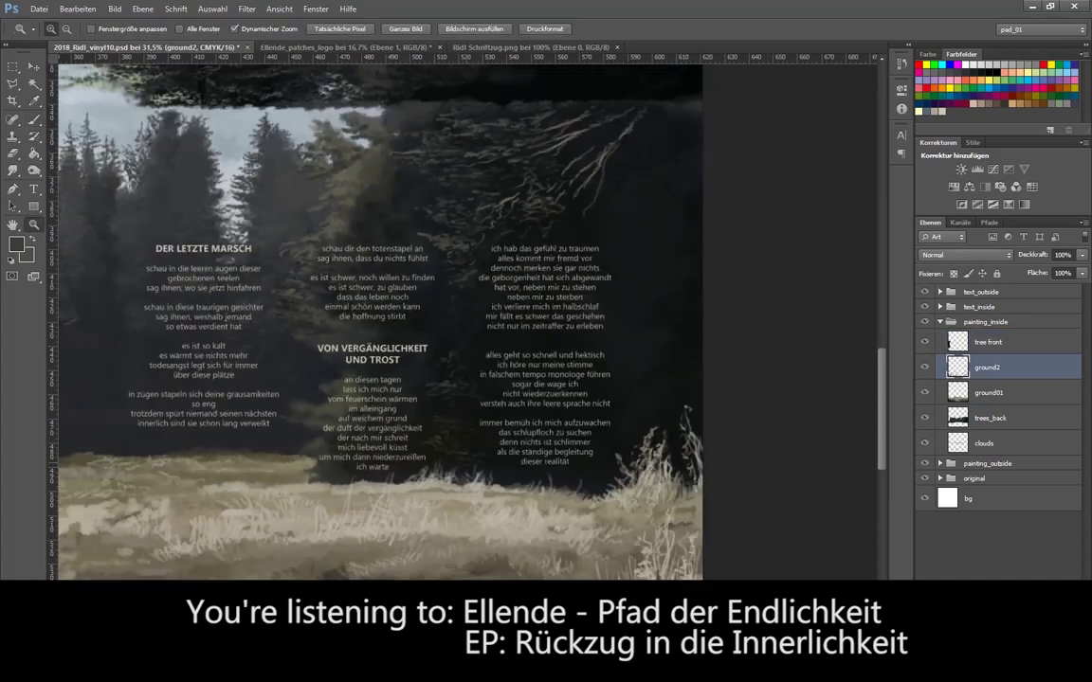
drag(392, 161, 335, 389)
drag(485, 369, 551, 327)
drag(573, 389, 612, 369)
Step: Deepen the shadows around the leaf clusters on the trees_back layer with a near-black 178 px brush
key(alt+bracketleft)
key(alt+bracketleft)
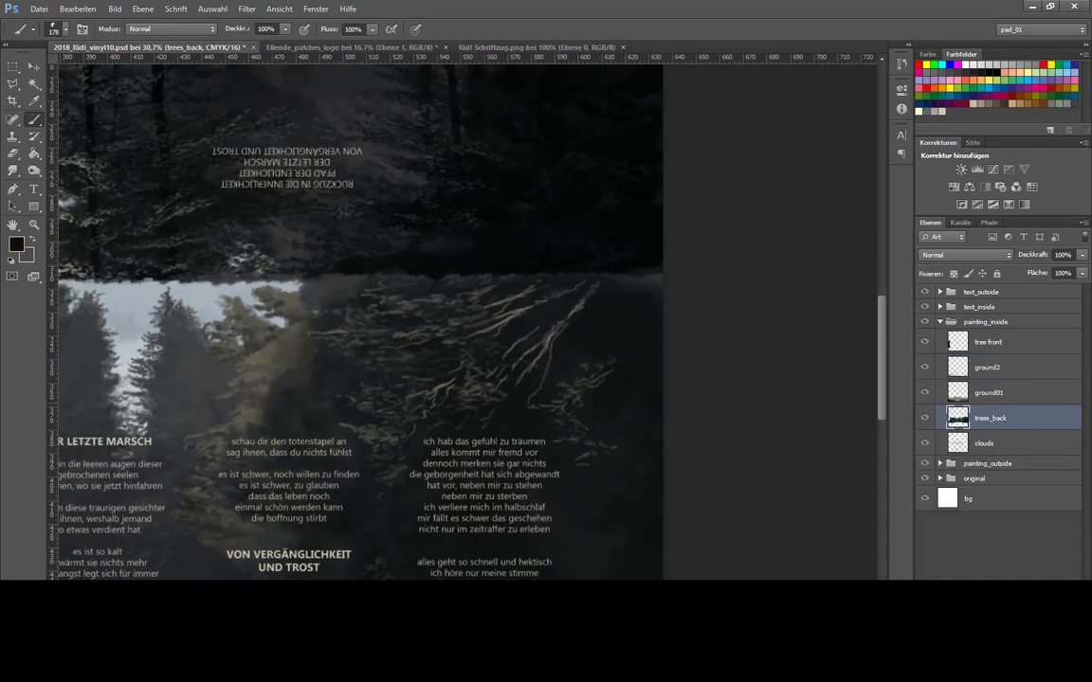
scroll(360, 341, down, 3)
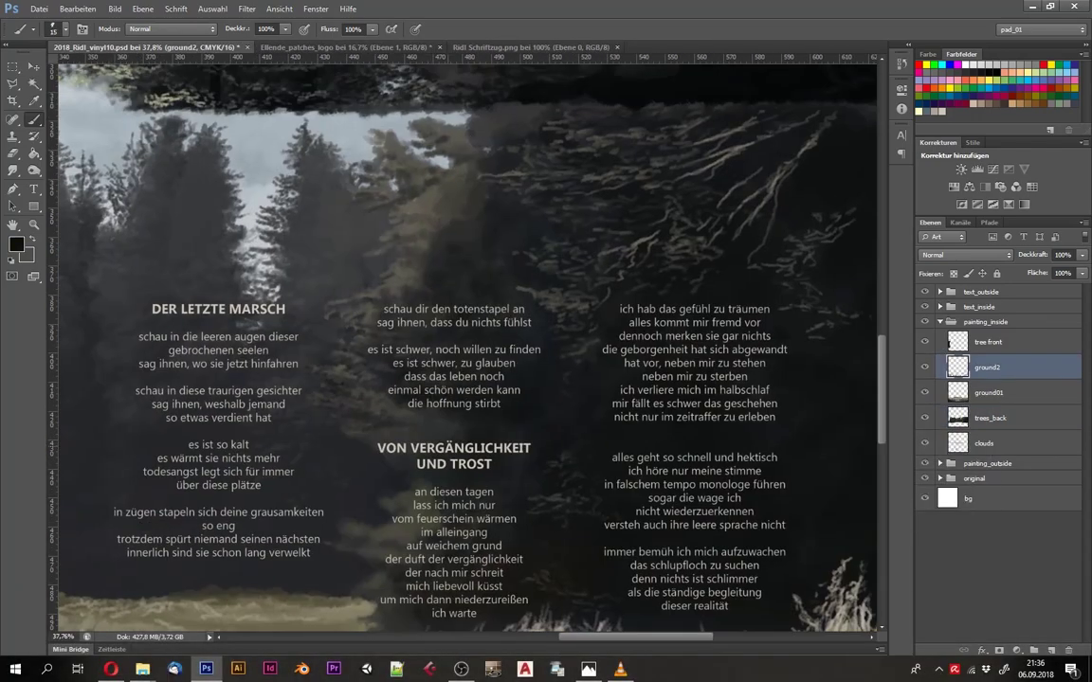
Step: Add brighter olive leaves to the branches above the two right-hand lyric columns on the ground2 layer with a 15 px brush
scroll(360, 341, right, 3)
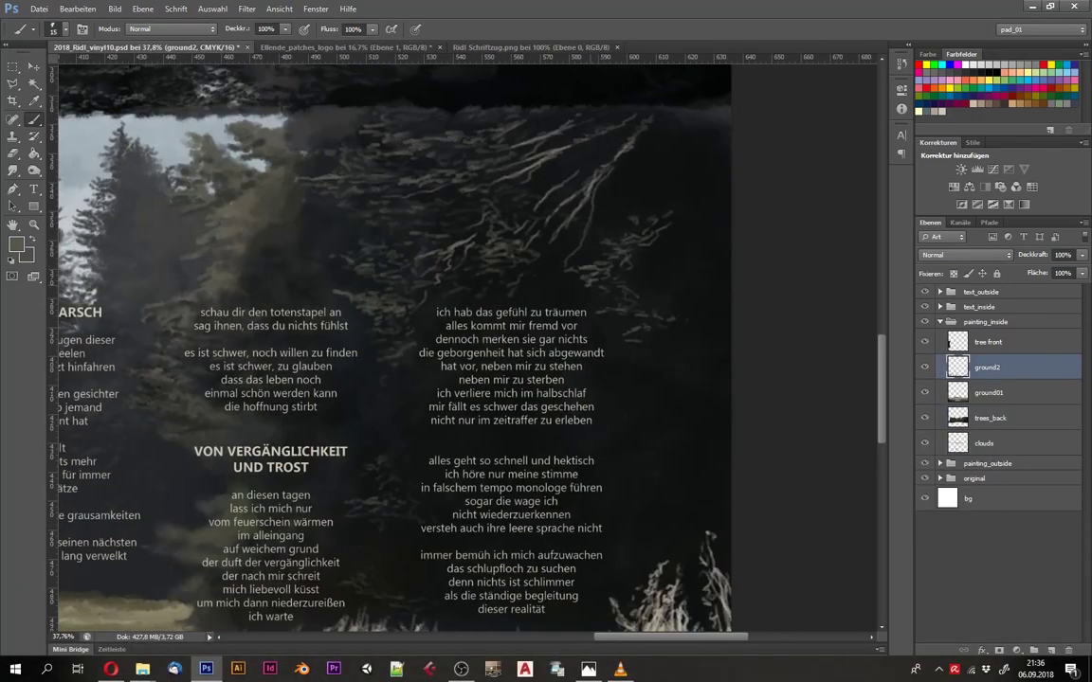
scroll(360, 341, right, 2)
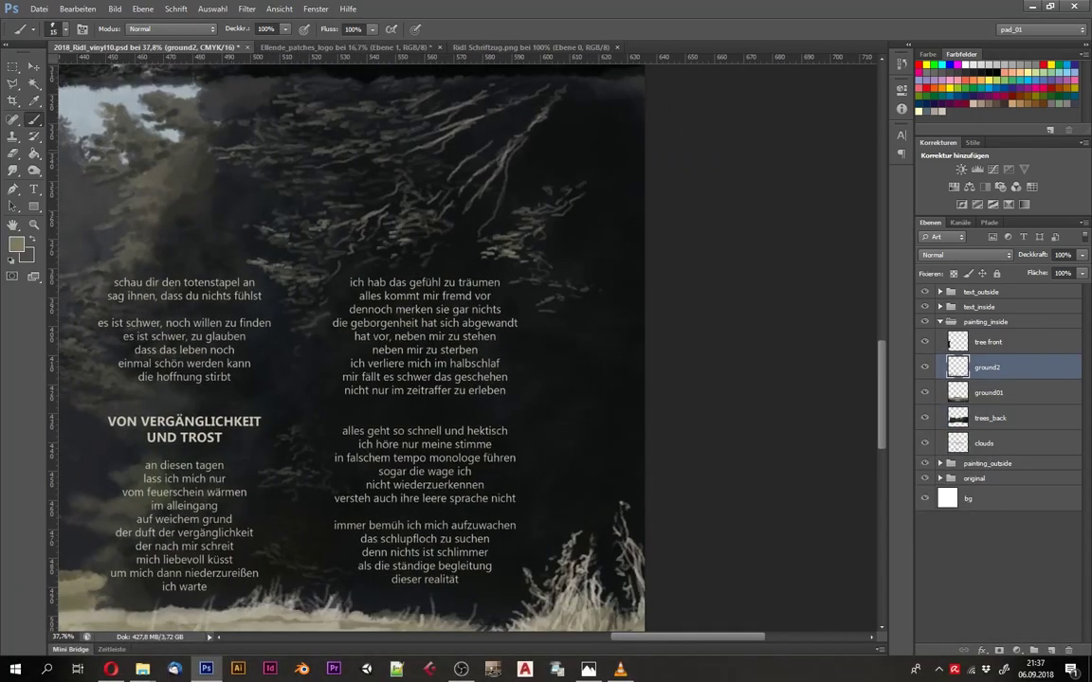
scroll(522, 275, down, 2)
scroll(502, 285, up, 2)
Step: Darken the gaps between the leafy branches on the trees_back layer with a dark colour and a 69 px brush
key(alt+bracketleft)
key(alt+bracketleft)
key(b)
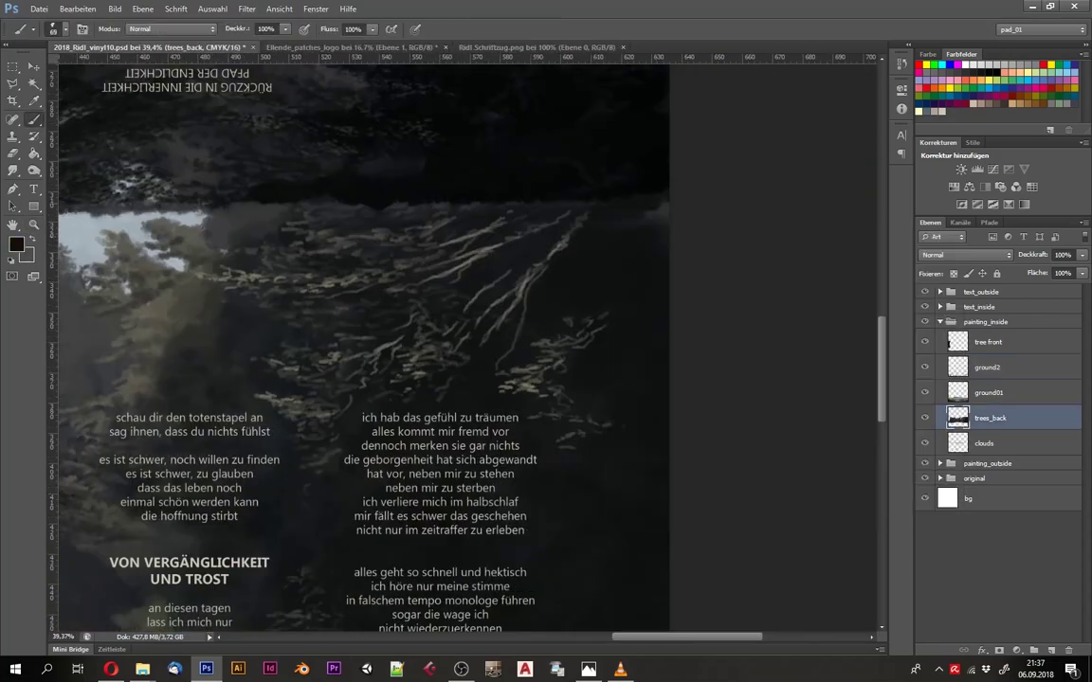
scroll(471, 160, down, 1)
Step: Paint olive leaf clusters right of the "alles geht so schnell" lyrics on the trees_back layer with a 15 px brush
right_click(490, 327)
key(Escape)
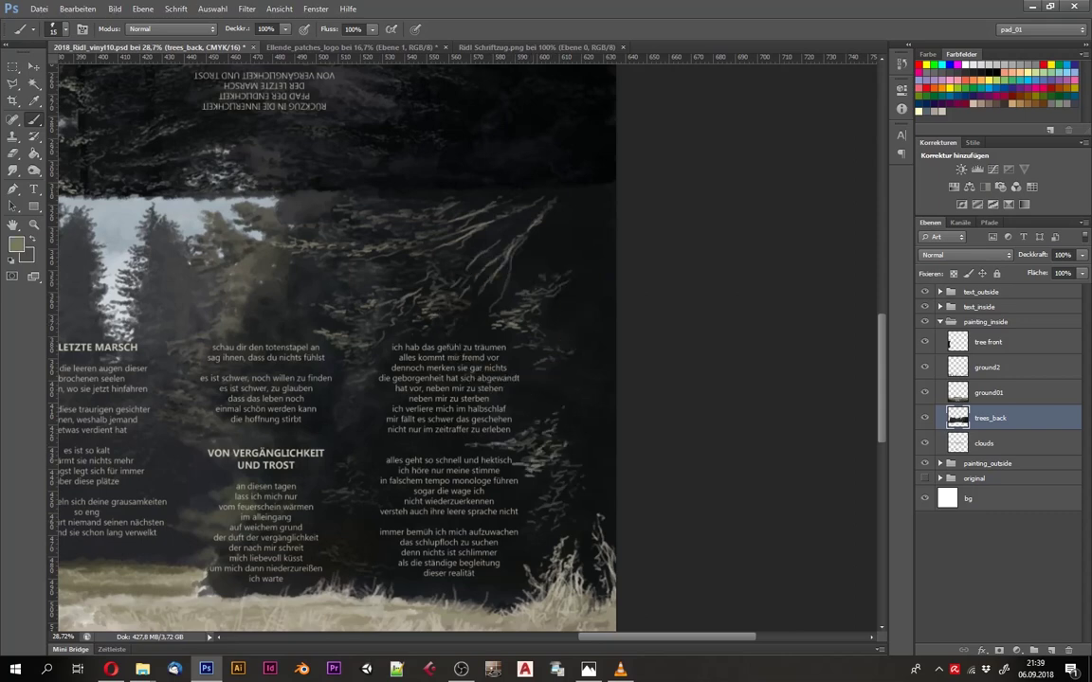
scroll(477, 417, up, 2)
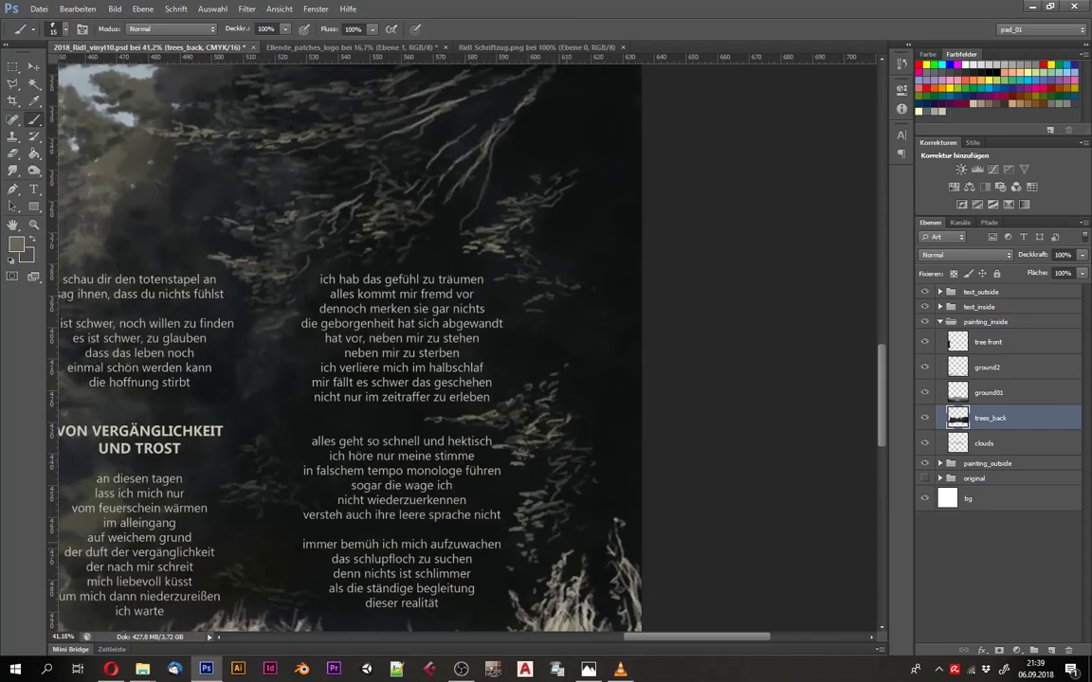
key(ctrl+space)
Step: Paint light winding twigs on the ground2 layer along the right side of the lyrics, down to the tall meadow stalks
click(987, 367)
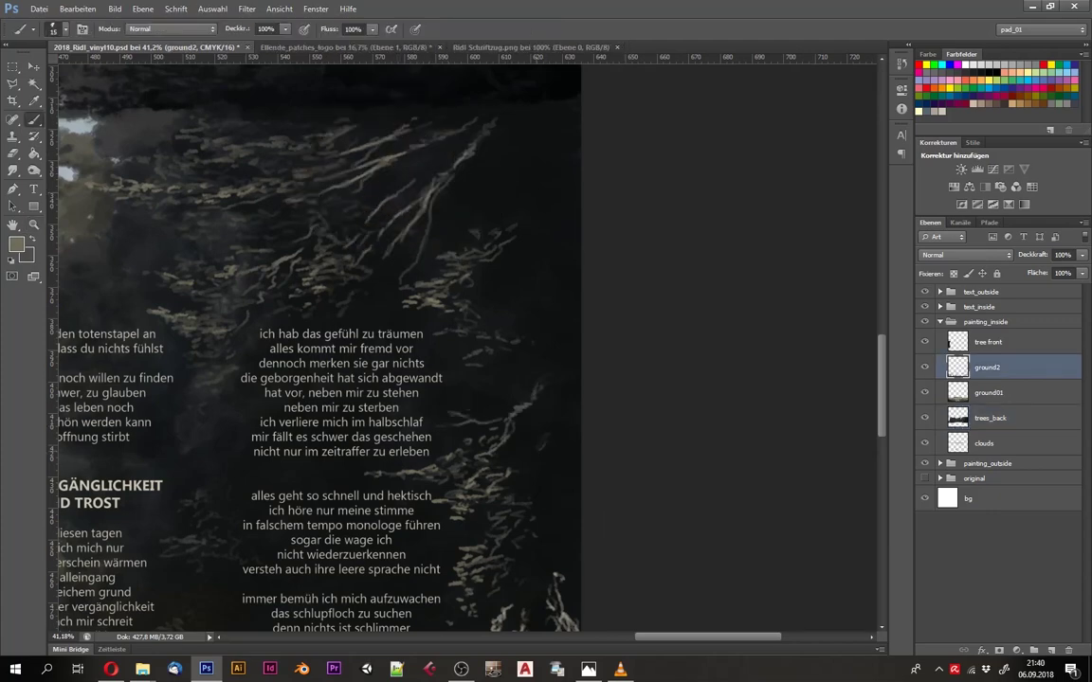
scroll(479, 485, down, 3)
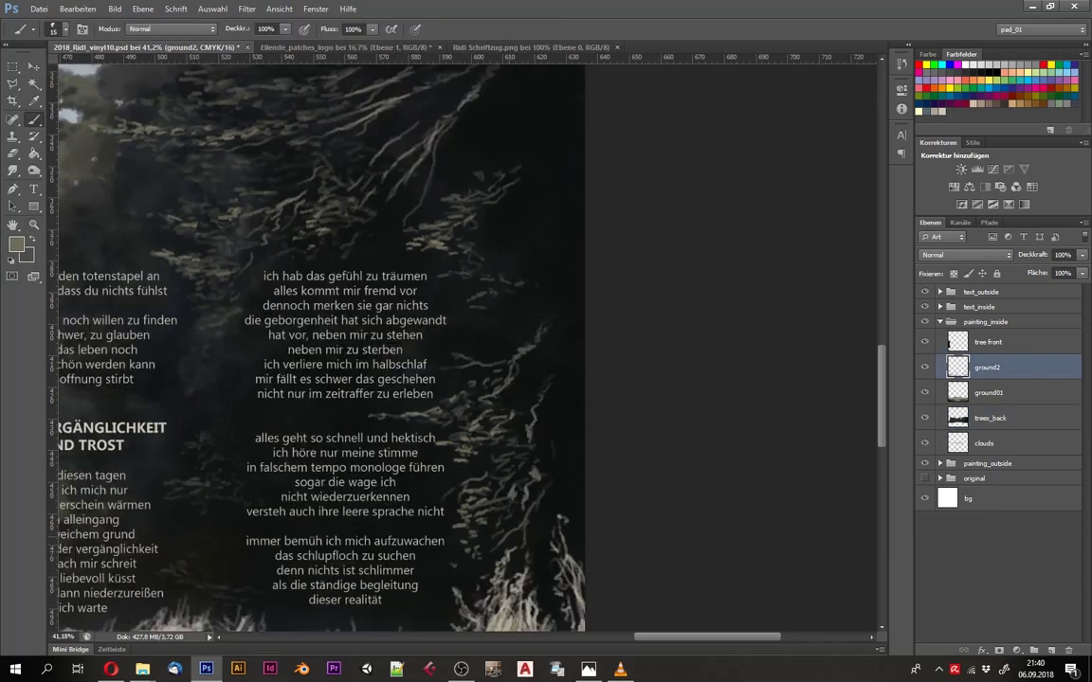
scroll(398, 341, up, 1)
scroll(370, 429, down, 5)
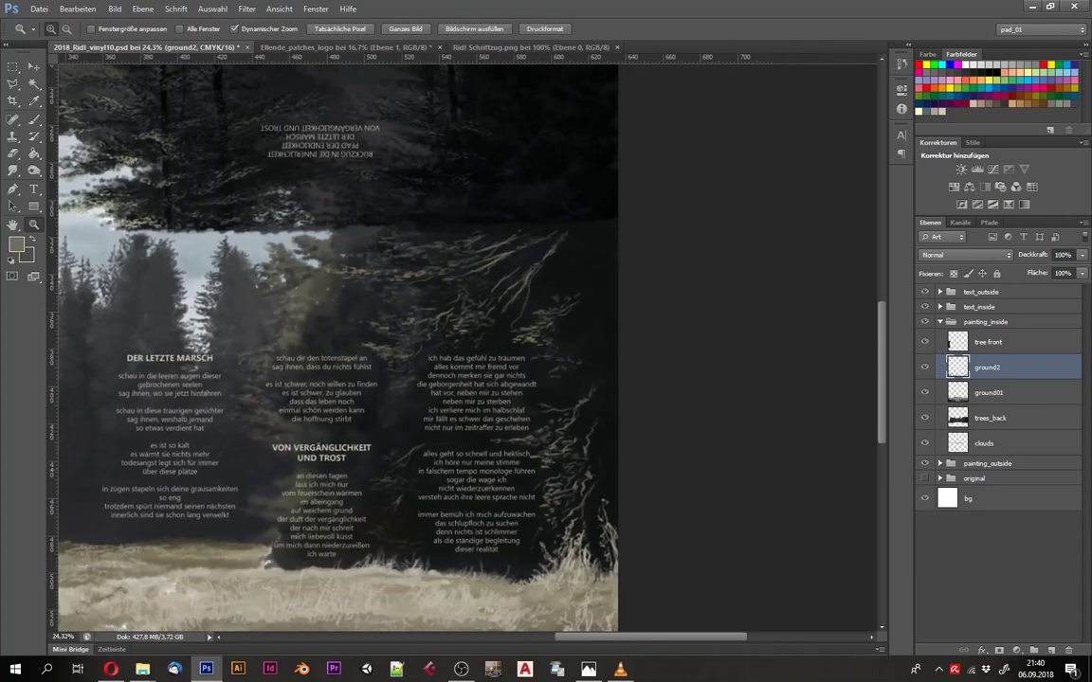
scroll(487, 357, up, 5)
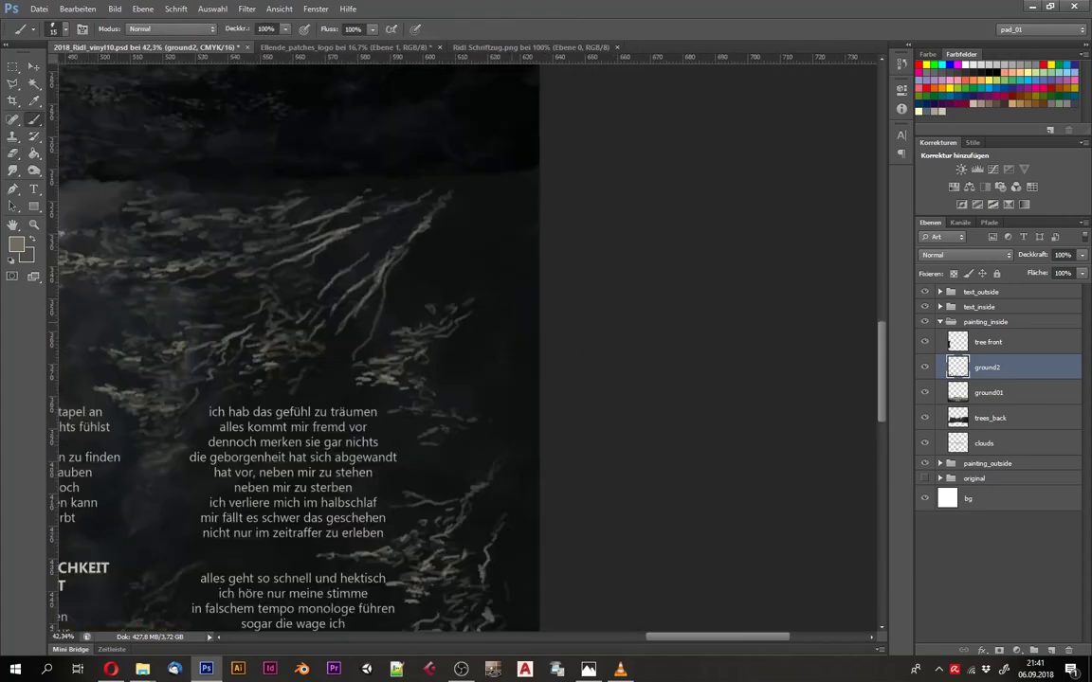
scroll(369, 360, down, 4)
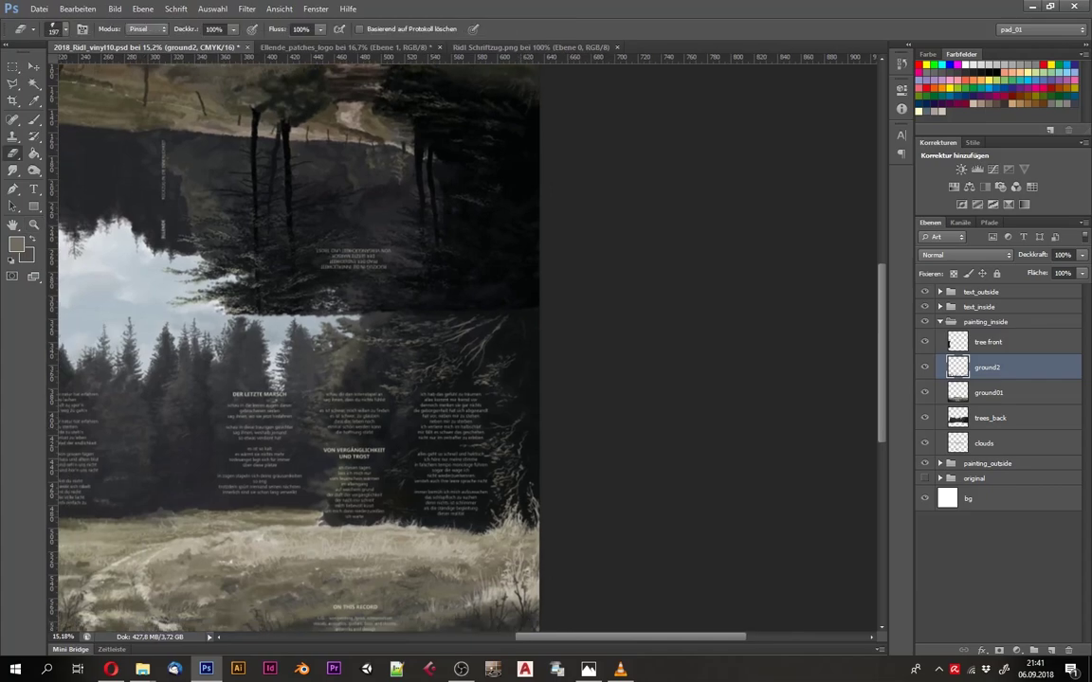
Step: Select the trees_back layer, sample a dark tone and shade the area right of the olive tree with a large soft brush
key(alt+bracketleft)
key(alt+bracketleft)
scroll(341, 316, up, 4)
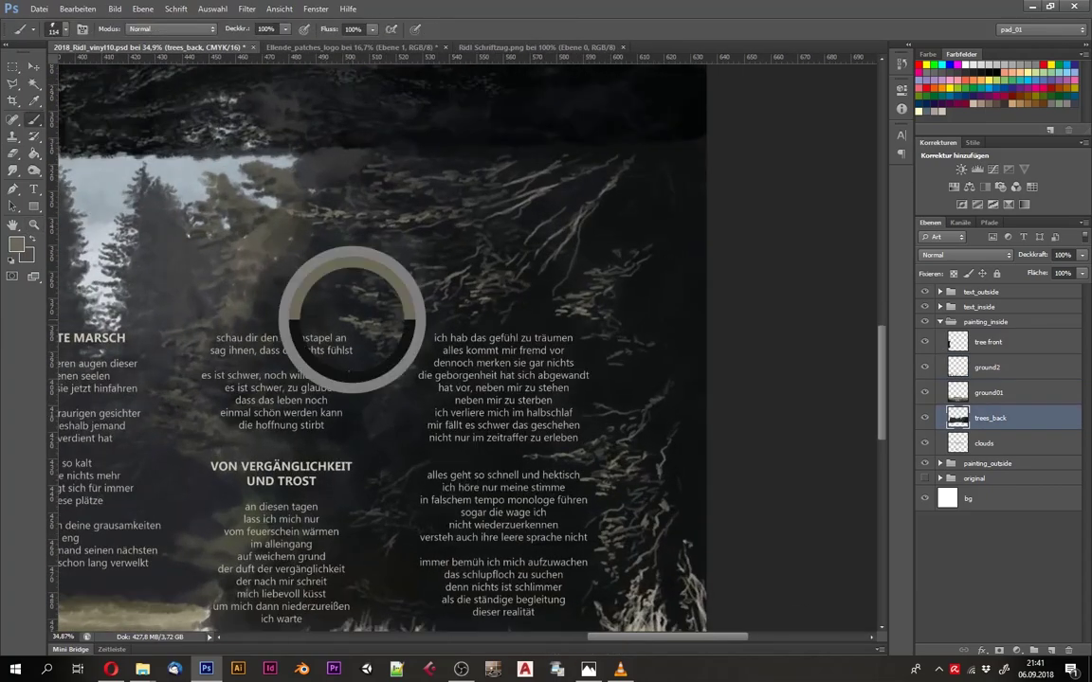
alt+click(368, 386)
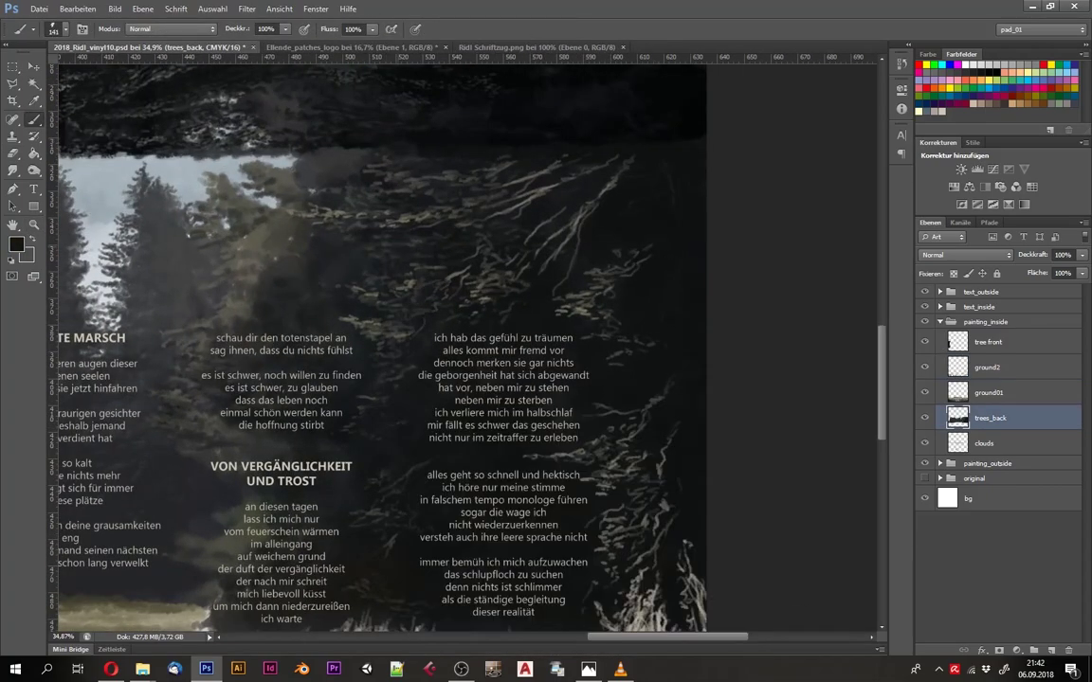
Step: Sample an olive tone and add leaf strokes between the lyric columns on the trees_back layer with a 15 px brush
scroll(369, 386, up, 1)
right_click(476, 367)
alt+click(394, 402)
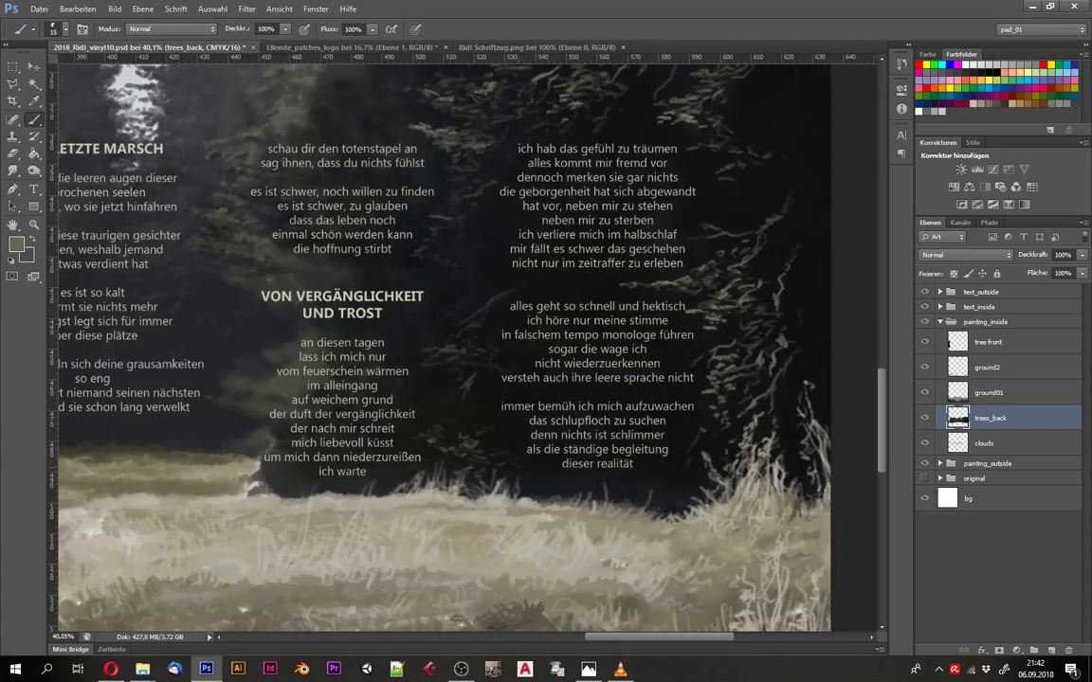
Step: Return to the ground2 layer and add thin drooping twigs to the outer end of the slanting branches with a 15 px brush
scroll(409, 379, down, 1)
key(alt+bracketright)
key(alt+bracketright)
scroll(707, 294, up, 2)
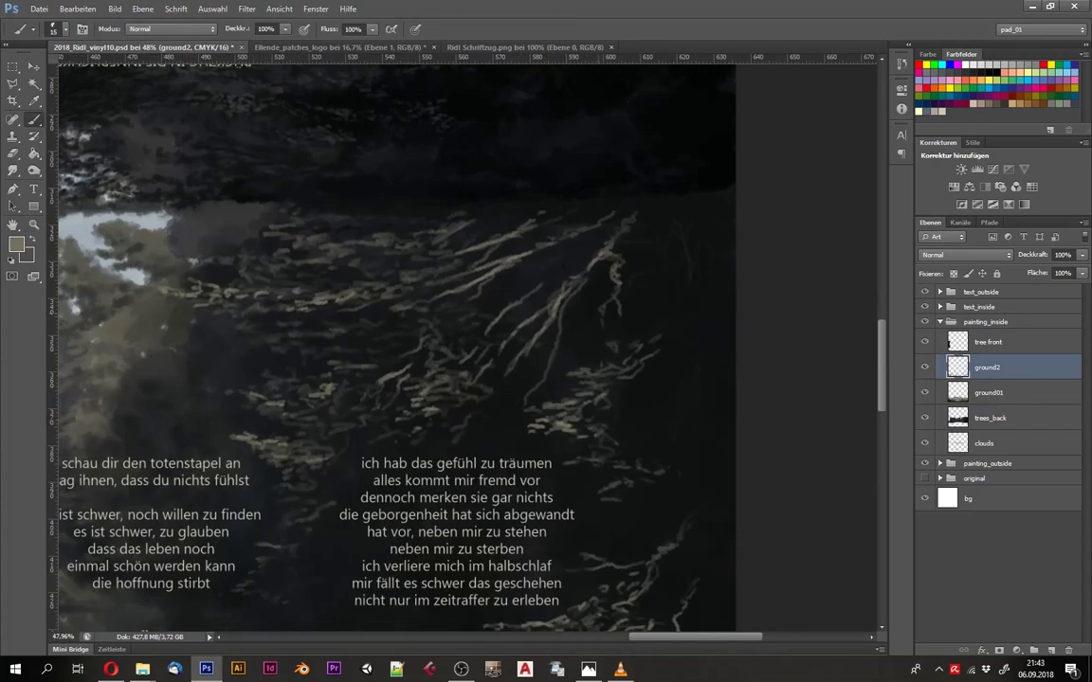
scroll(558, 281, down, 3)
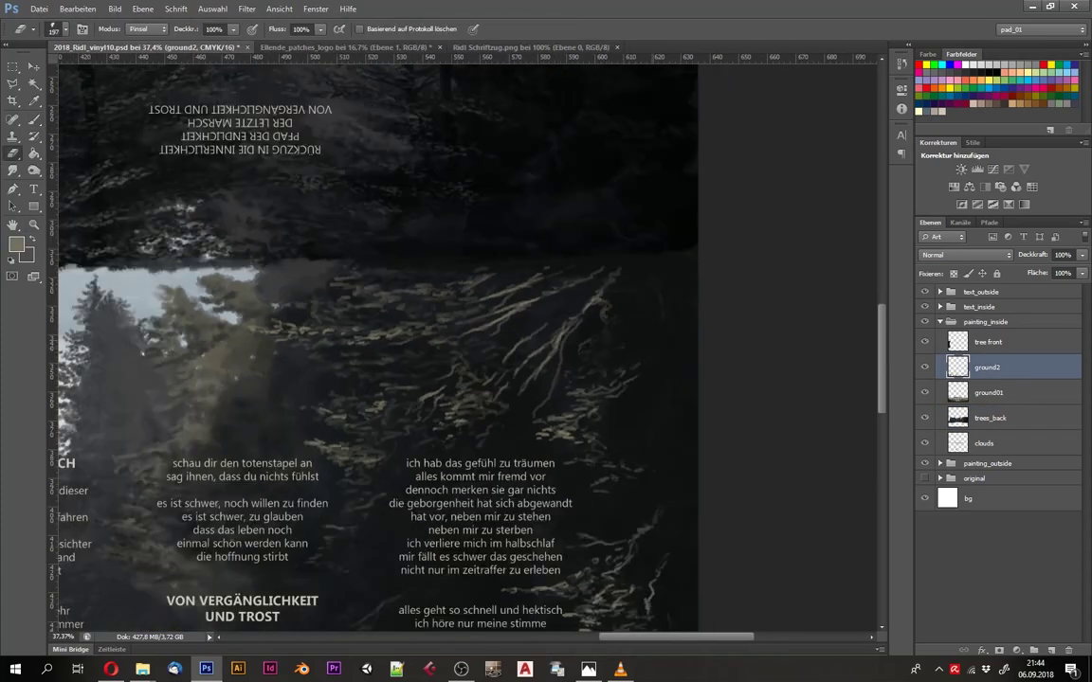
Step: Paint dark tones on the ground2 layer over the olive tree and forest beside the VON VERGÄNGLICHKEIT UND TROST lyrics
scroll(558, 280, up, 2)
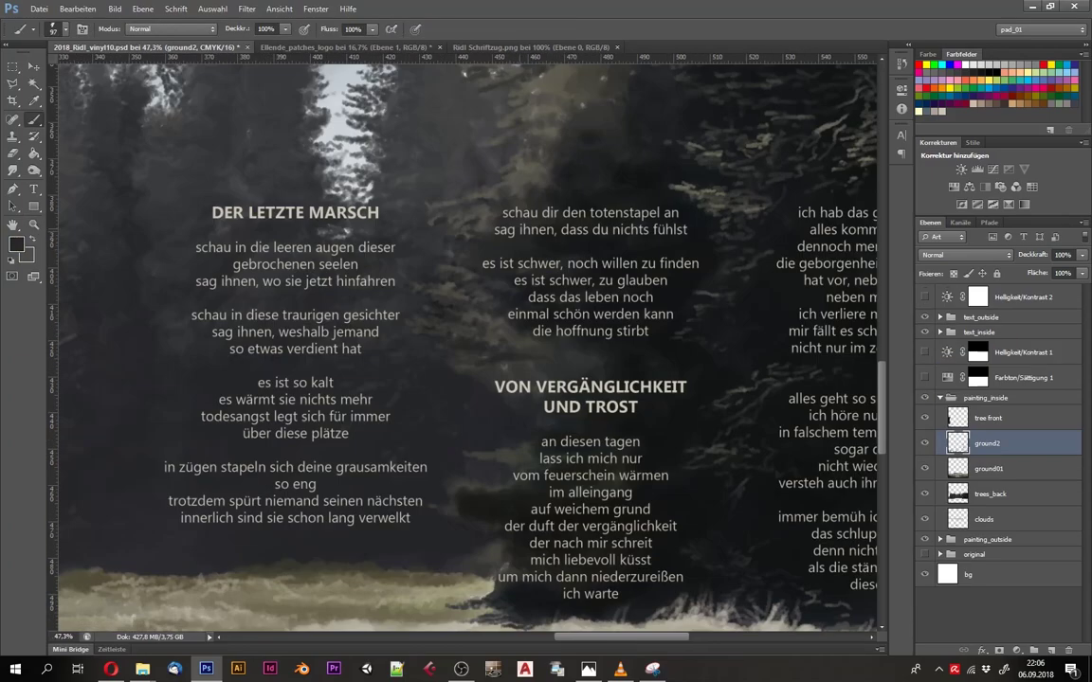
scroll(465, 341, up, 2)
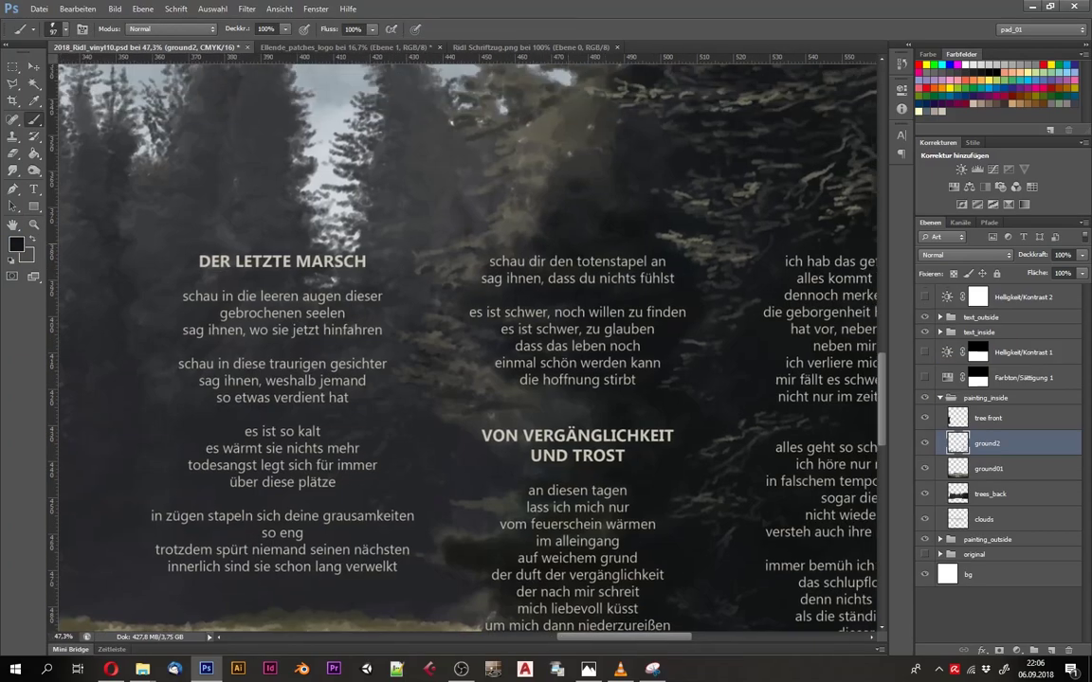
drag(438, 301, 419, 246)
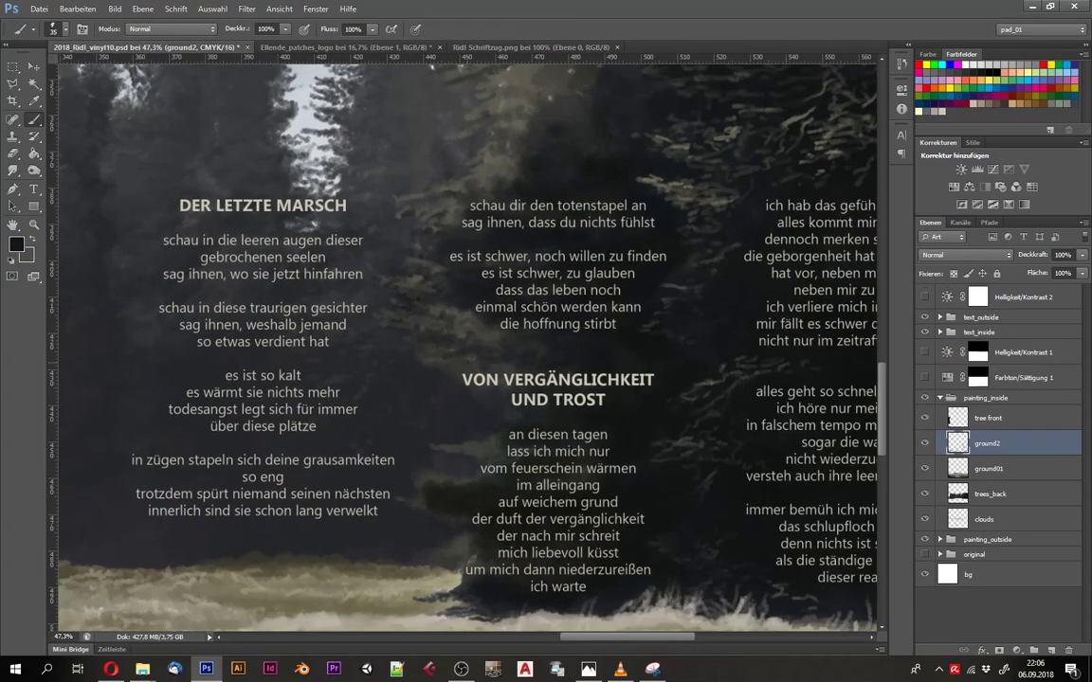
Step: Paint small dark leaf strokes along the dark tree's edge between the two lyric columns on the ground2 layer with a 20 px brush
key(bracketleft)
key(bracketleft)
key(bracketleft)
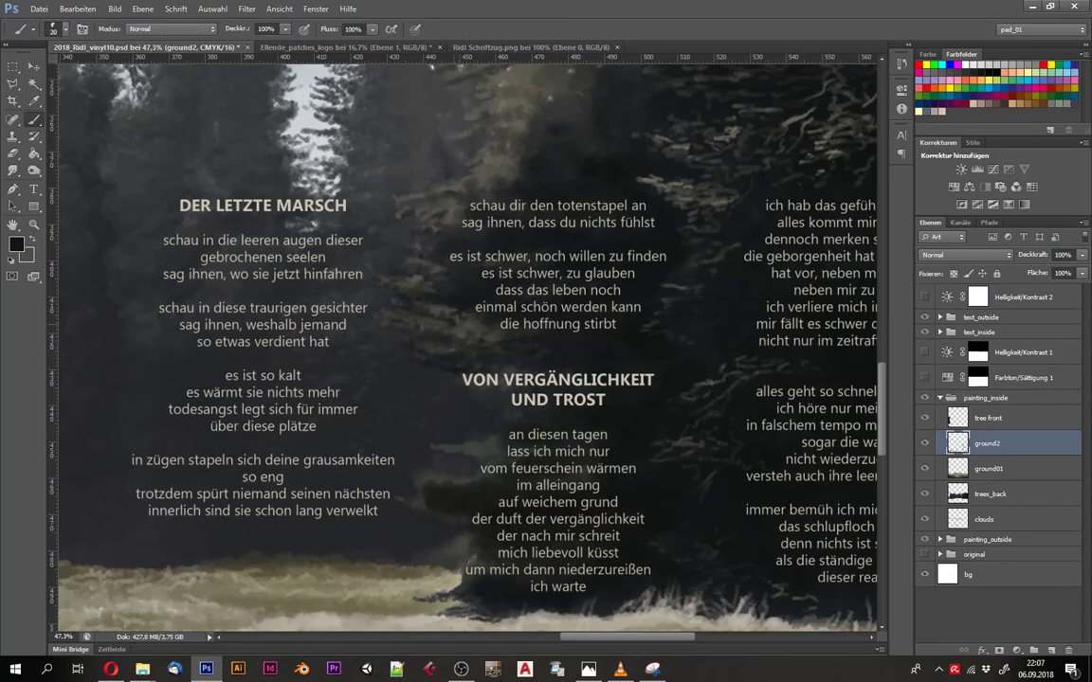
key(z)
drag(438, 296, 417, 294)
drag(501, 374, 550, 375)
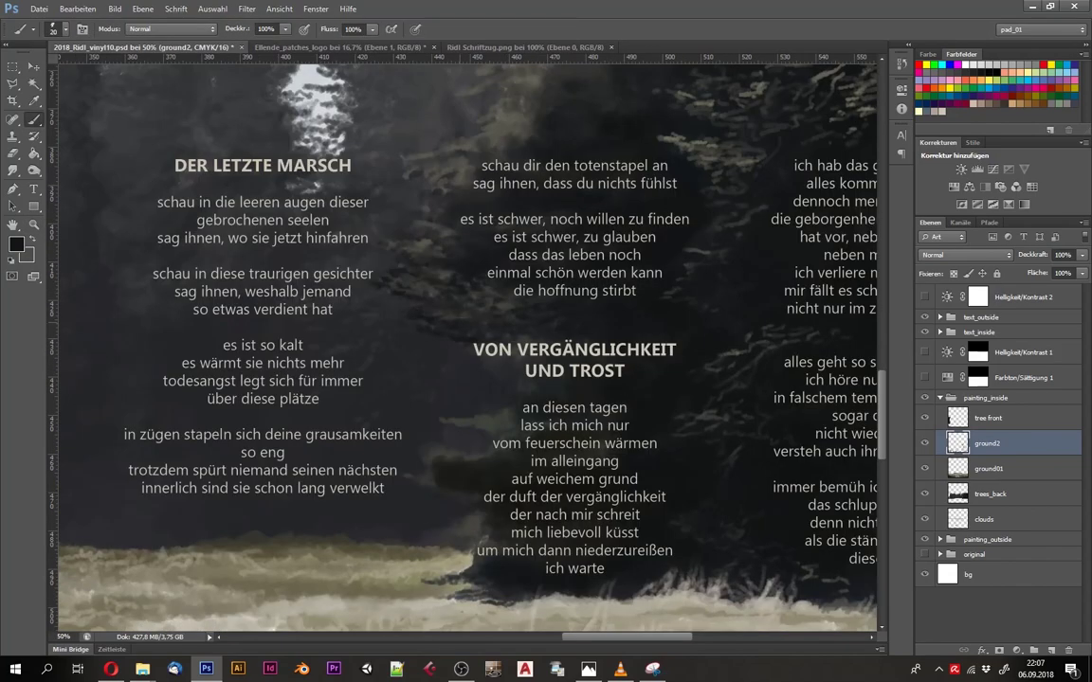
scroll(407, 284, down, 1)
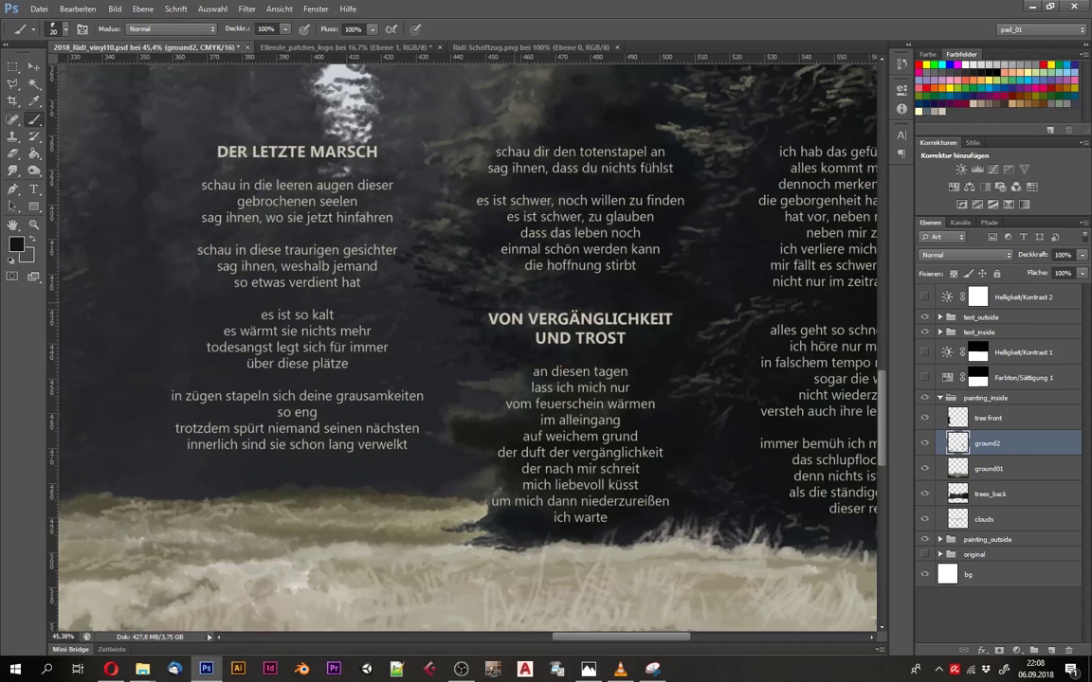
scroll(474, 318, up, 2)
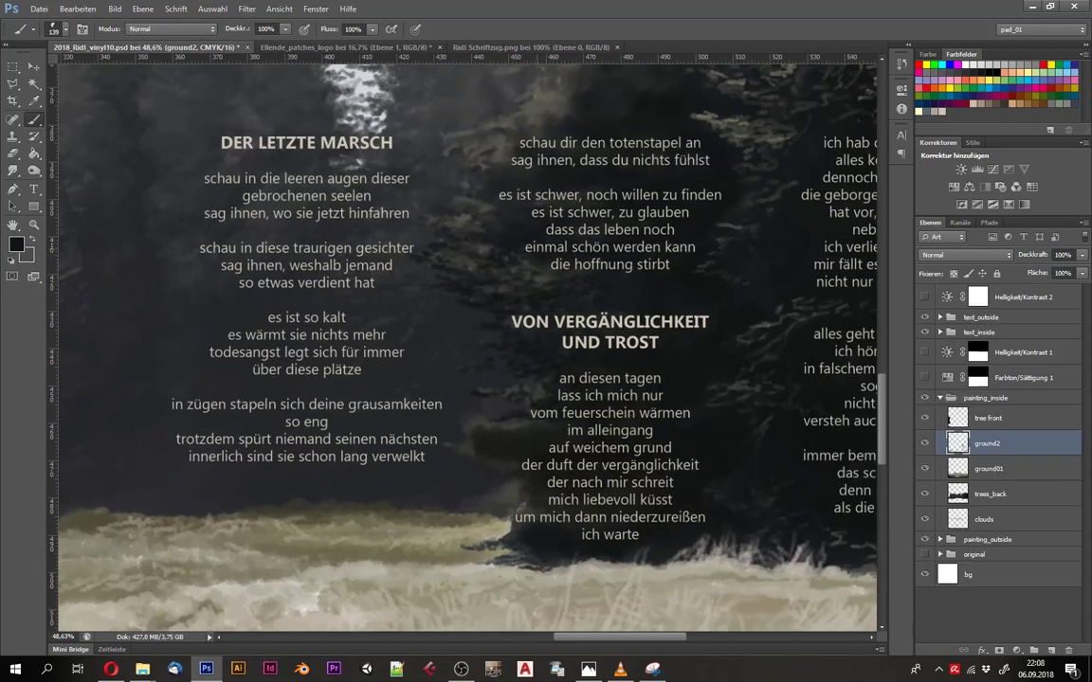
Step: Continue the ragged dark foliage edge down to the meadow beside the VON VERGÄNGLICHKEIT UND TROST lyrics with a 20 px brush
key(z)
scroll(464, 341, down, 5)
click(946, 297)
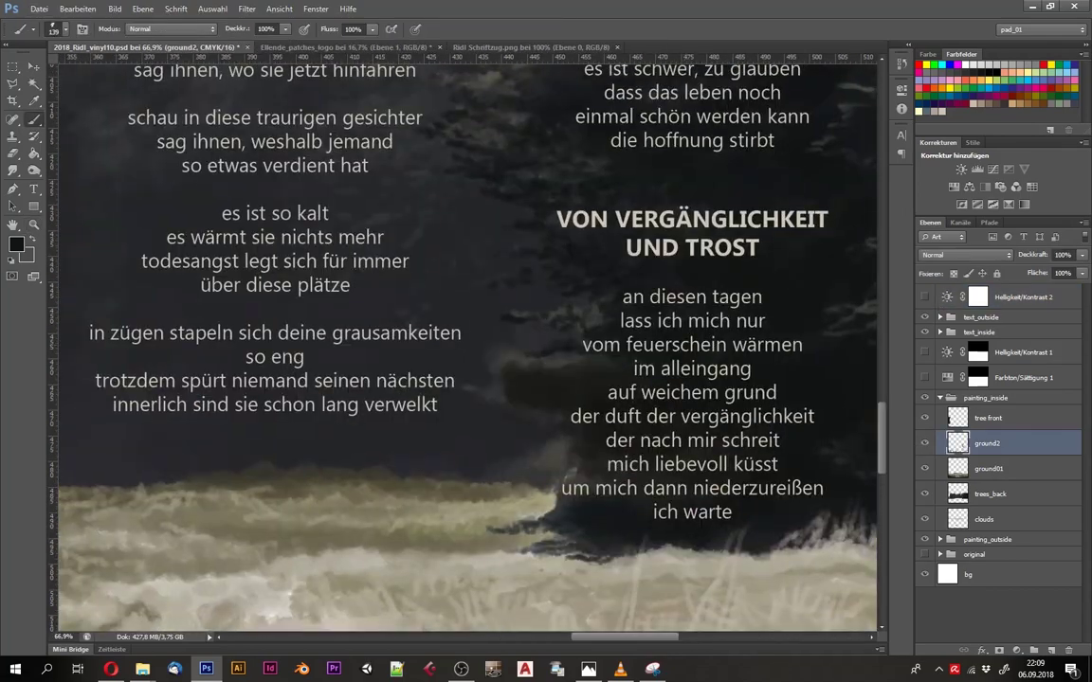
right_click(478, 327)
key(Escape)
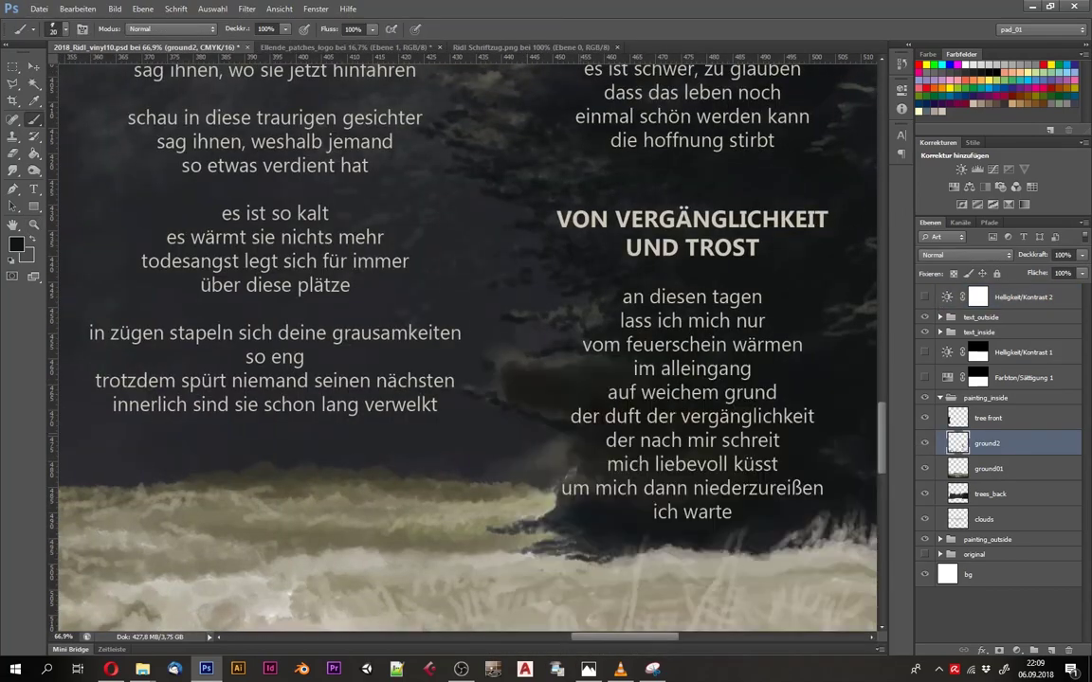
scroll(506, 432, up, 1)
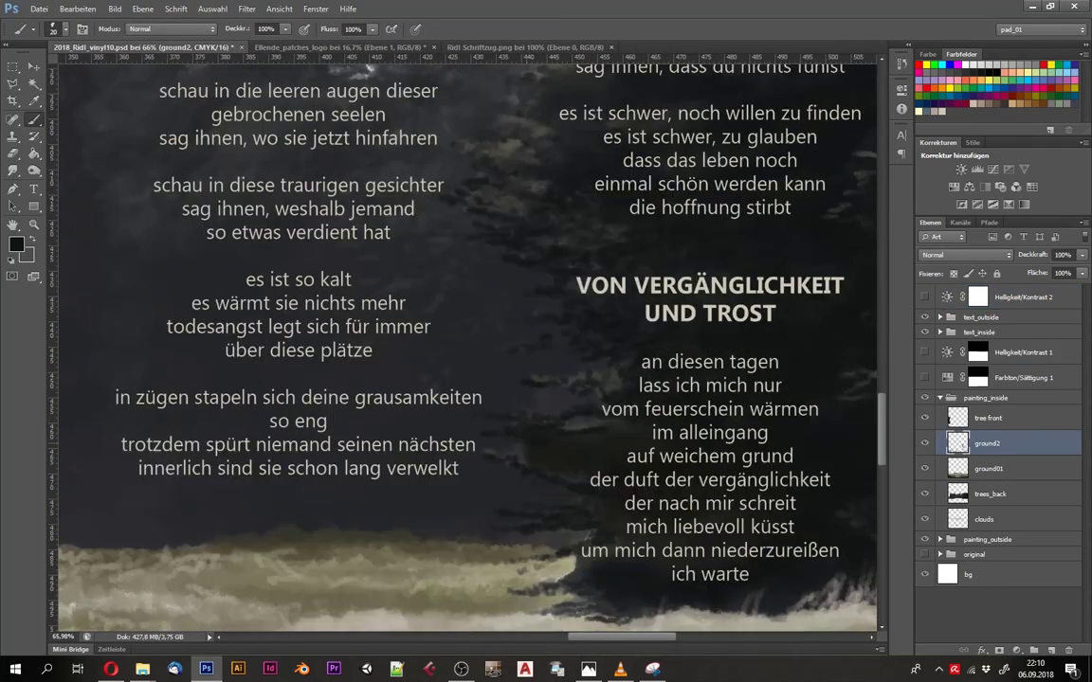
drag(474, 380, 418, 389)
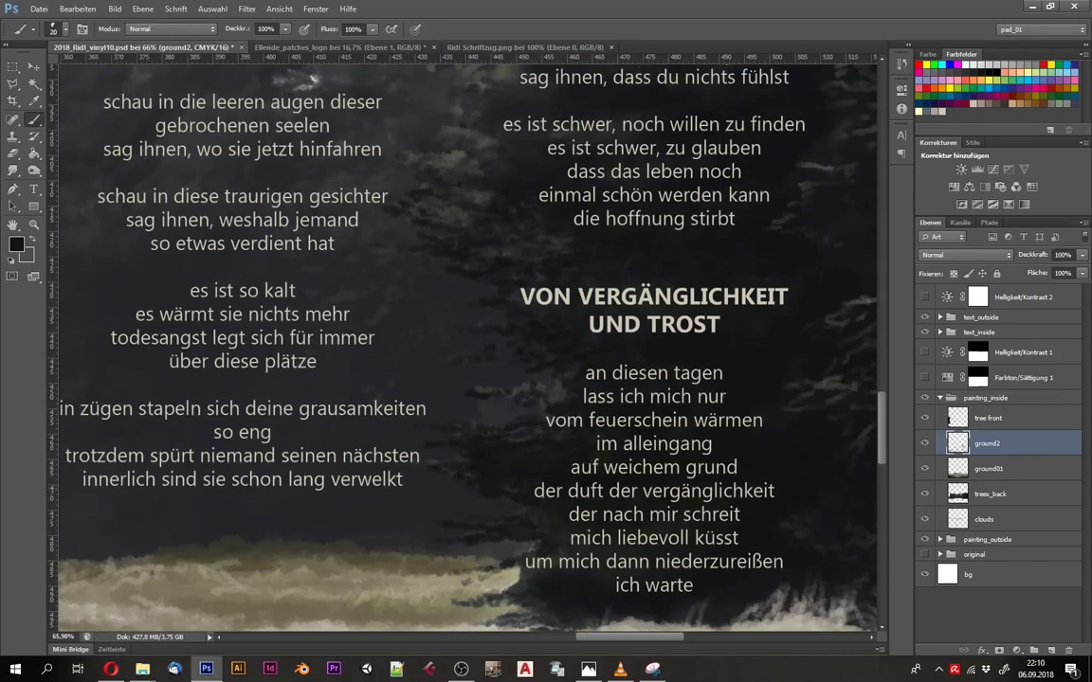
scroll(487, 574, down, 5)
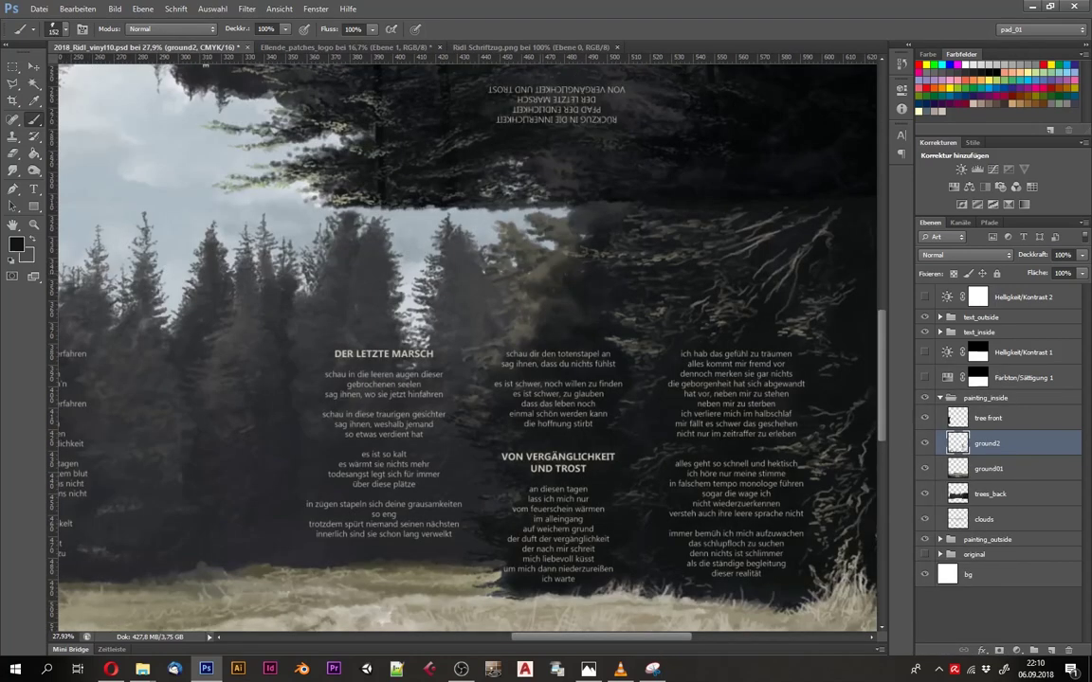
Step: Sample an olive tone from the olive tree, choose a lighter green for the foreground, and paint leaf highlights on the tree's middle
scroll(548, 276, up, 5)
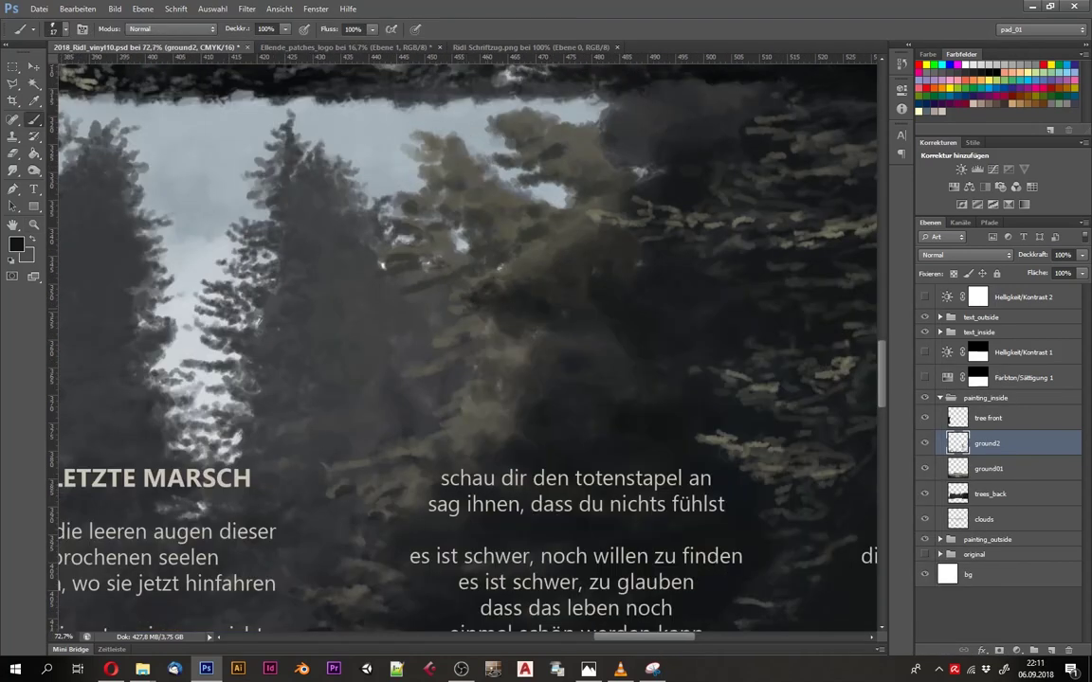
alt+click(441, 264)
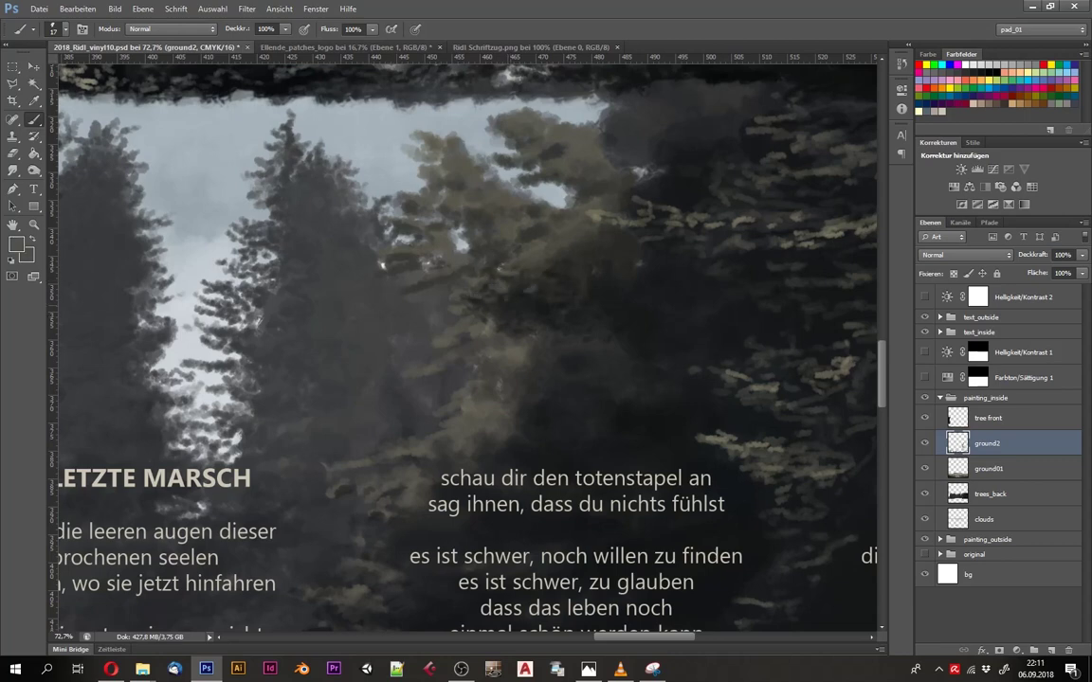
scroll(727, 239, up, 3)
click(15, 243)
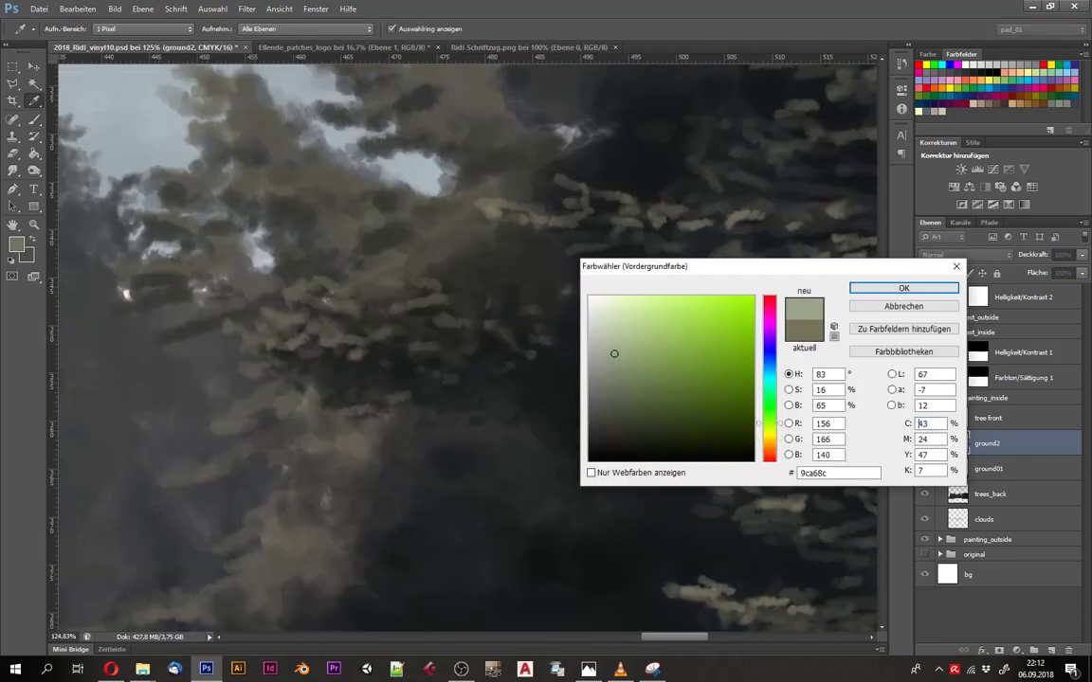
key(Return)
mouse_move(270, 258)
mouse_down()
mouse_move(275, 305)
mouse_move(227, 334)
mouse_up()
Step: Extend the light leaf clusters down the olive tree to the branches beside the DER LETZTE MARSCH heading with a 15 px brush
scroll(537, 214, down, 3)
key(d)
scroll(531, 265, up, 1)
drag(474, 295, 574, 266)
alt+click(534, 295)
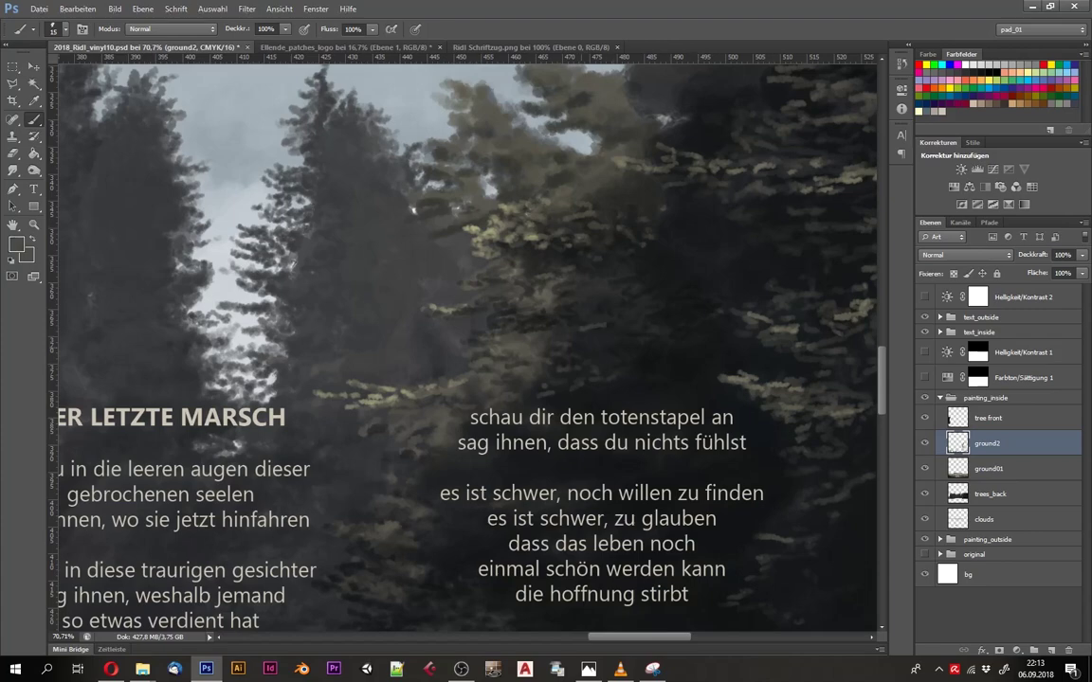
scroll(601, 414, down, 2)
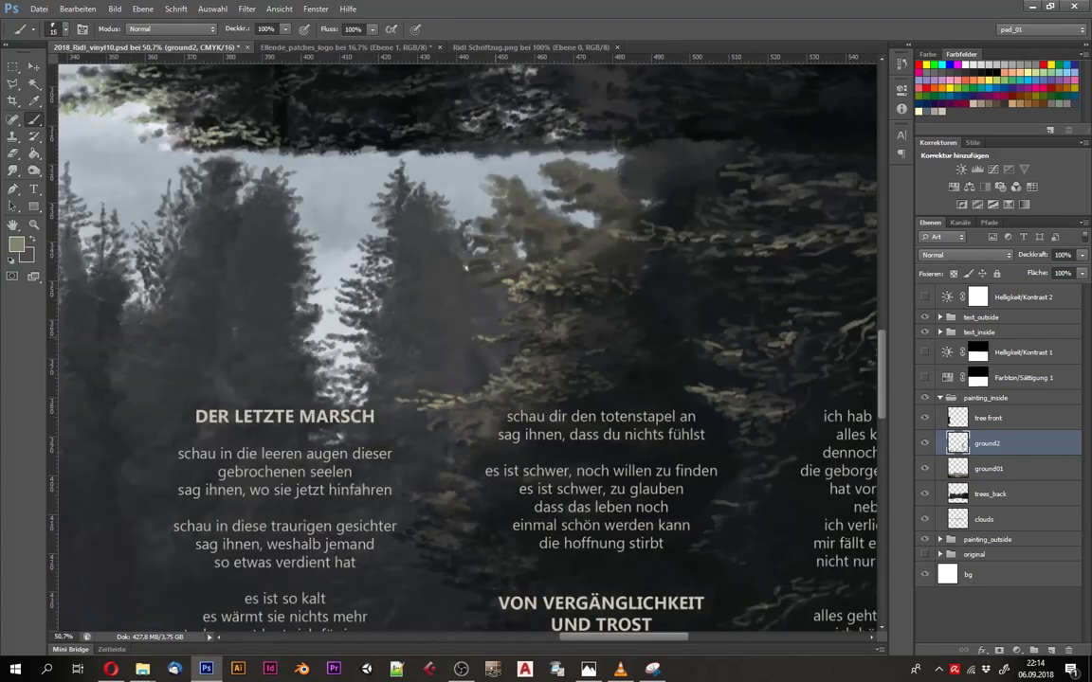
scroll(465, 268, up, 1)
scroll(466, 268, up, 1)
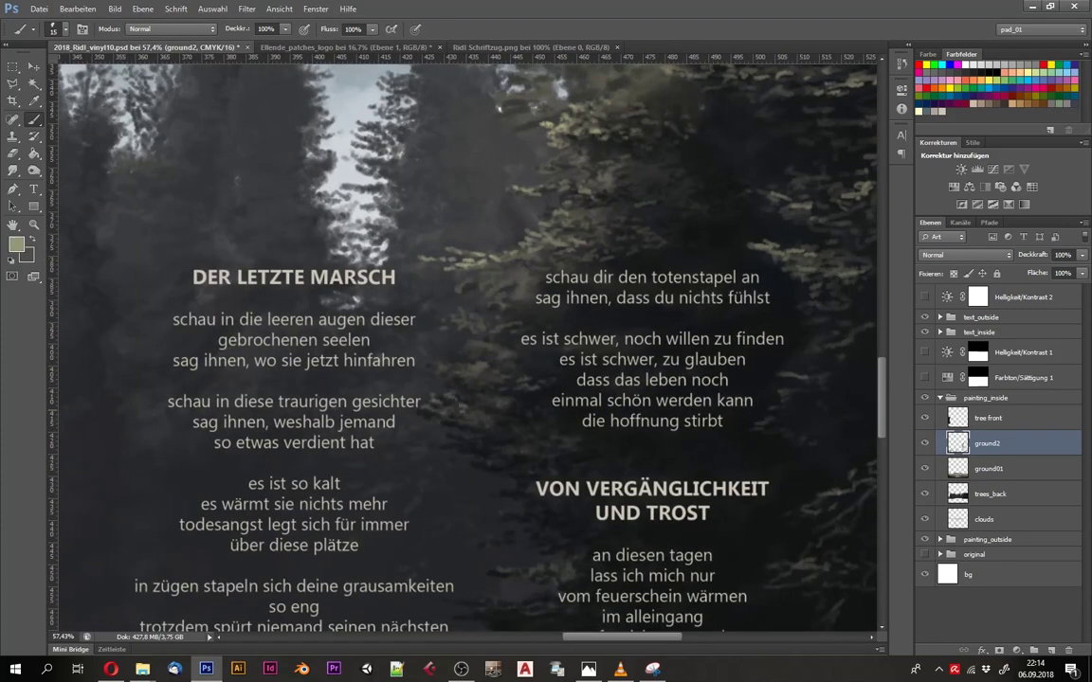
Step: Add olive leaf clusters down the dark tree's edge beside the VON VERGÄNGLICHKEIT UND TROST lyrics
scroll(523, 408, down, 3)
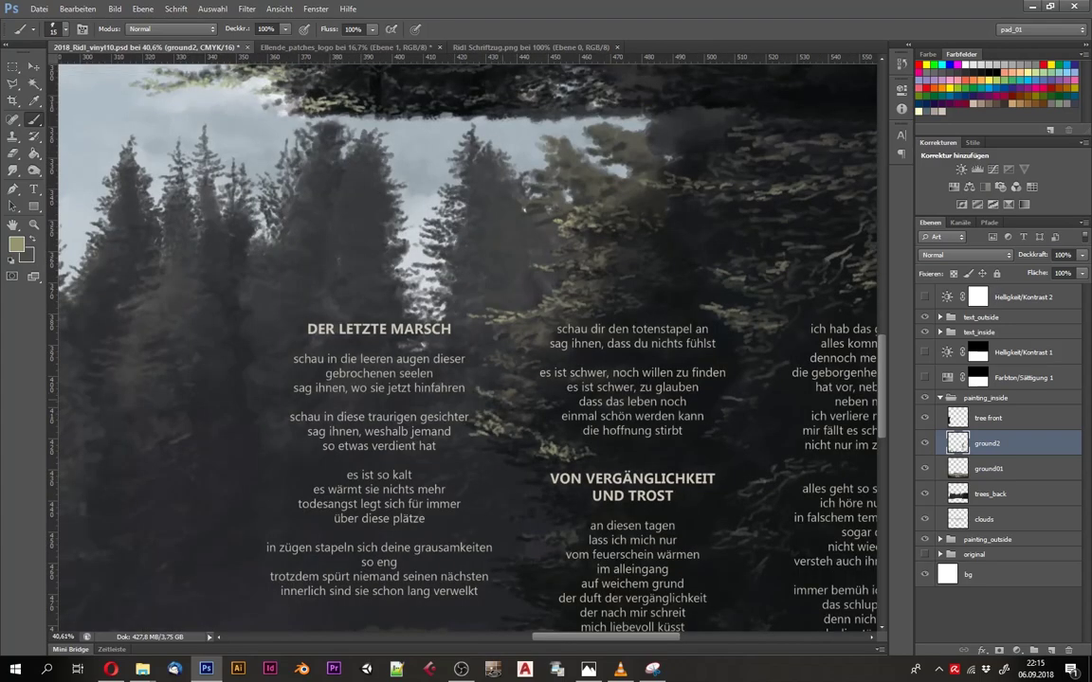
scroll(523, 211, up, 1)
scroll(503, 171, down, 1)
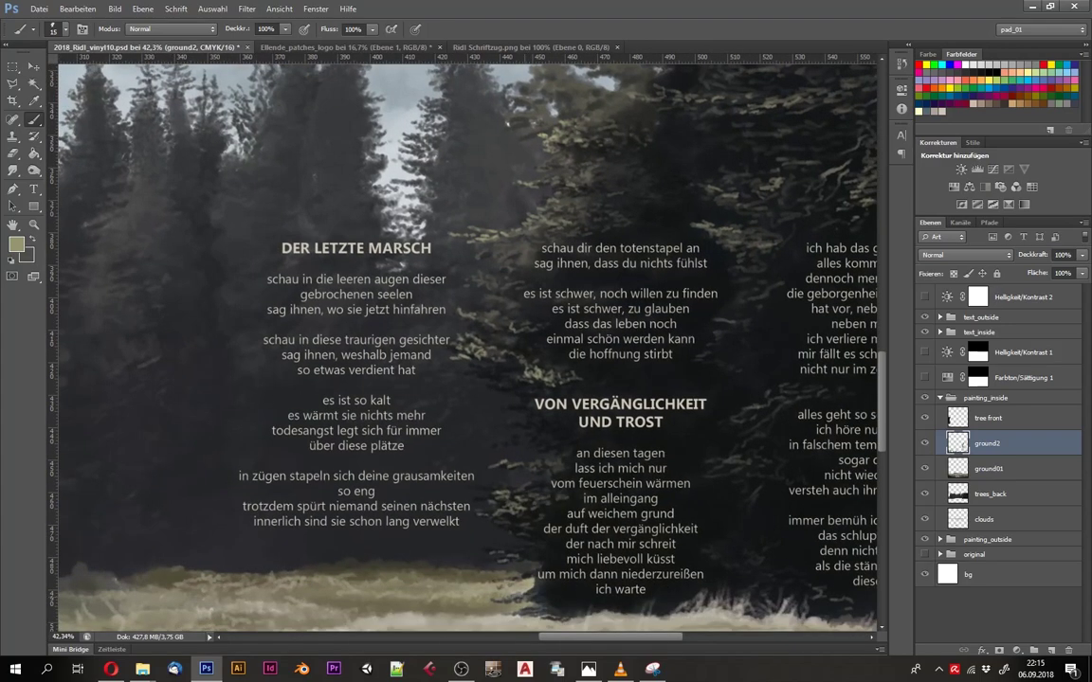
scroll(550, 577, up, 5)
Step: Paint small plant patches and dark grass blades over the meadow mound between the path and the ON THIS RECORD credits
scroll(622, 167, down, 4)
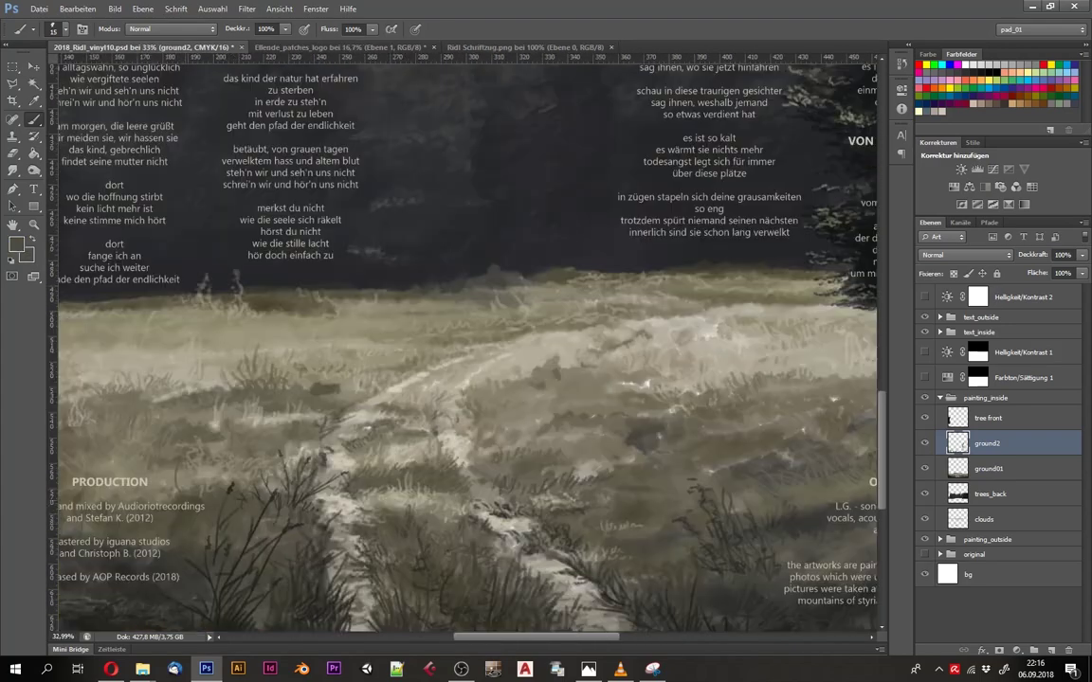
scroll(442, 481, up, 1)
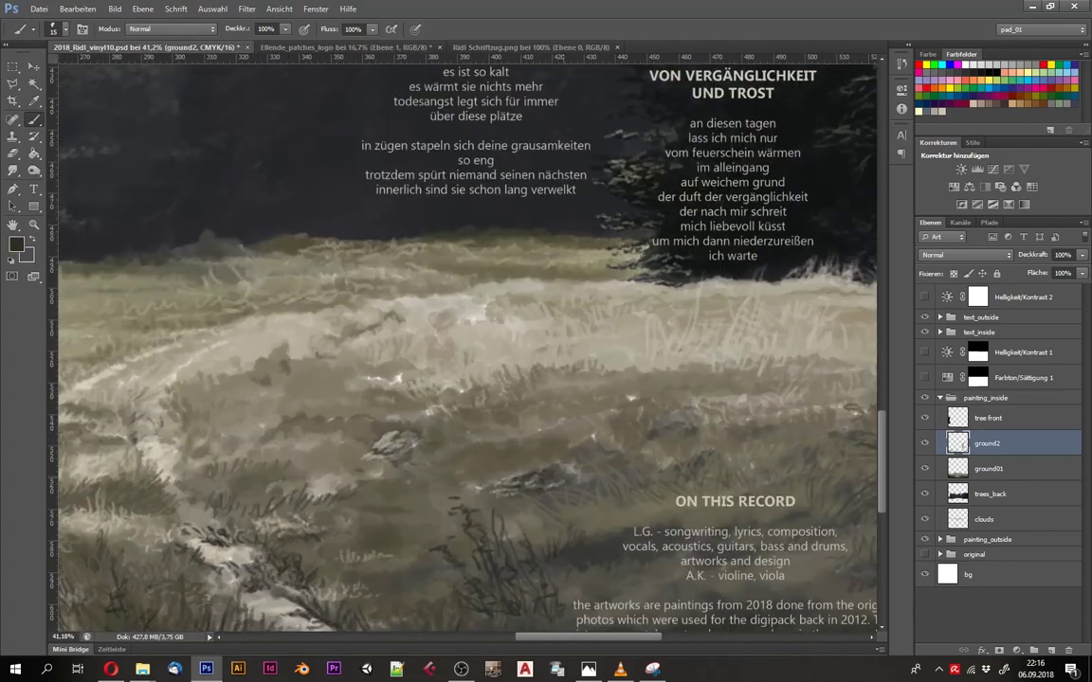
scroll(347, 309, up, 1)
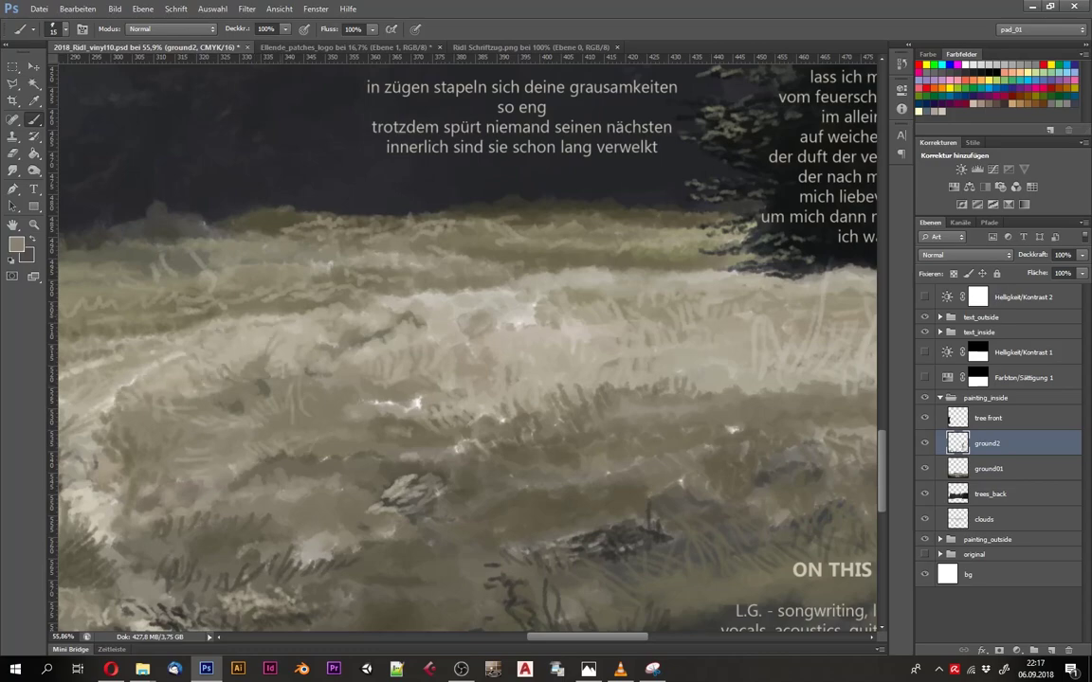
scroll(231, 276, down, 2)
Step: Paint small white flower clusters across the meadow around the ON THIS RECORD heading with a 15 px brush
scroll(231, 275, up, 1)
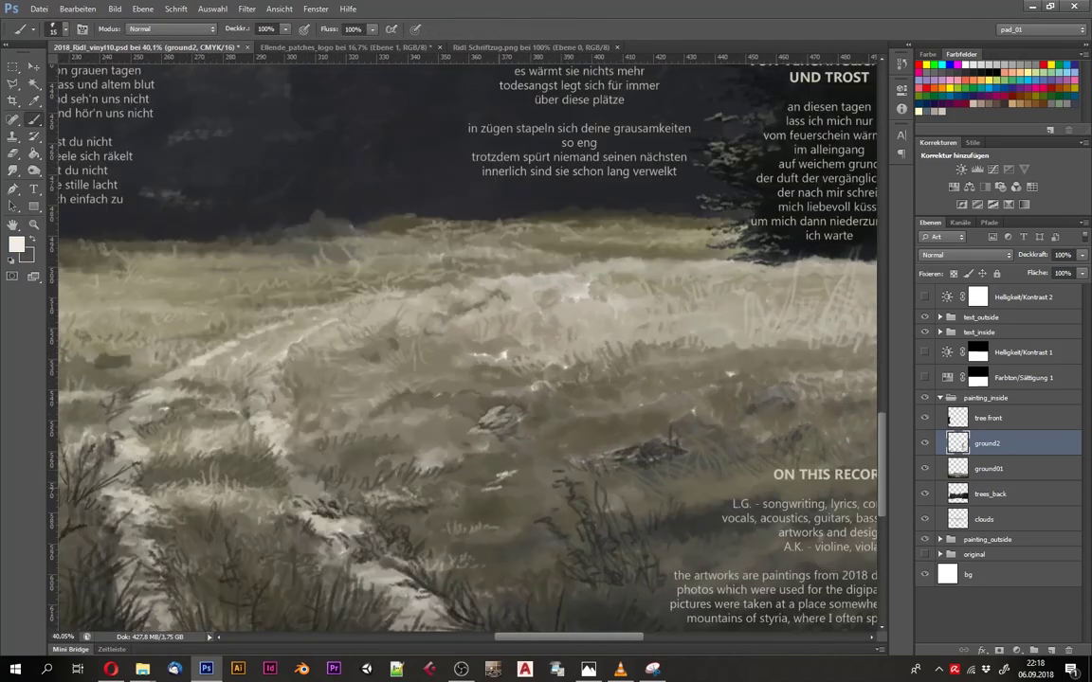
click(615, 427)
key(x)
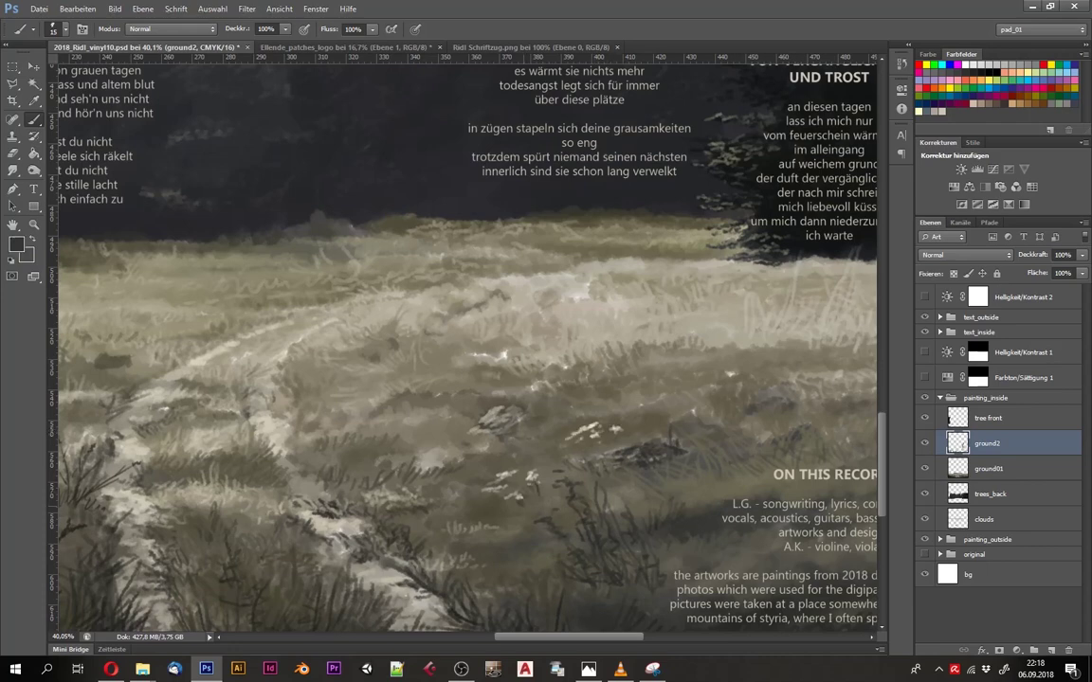
key(x)
scroll(493, 500, up, 1)
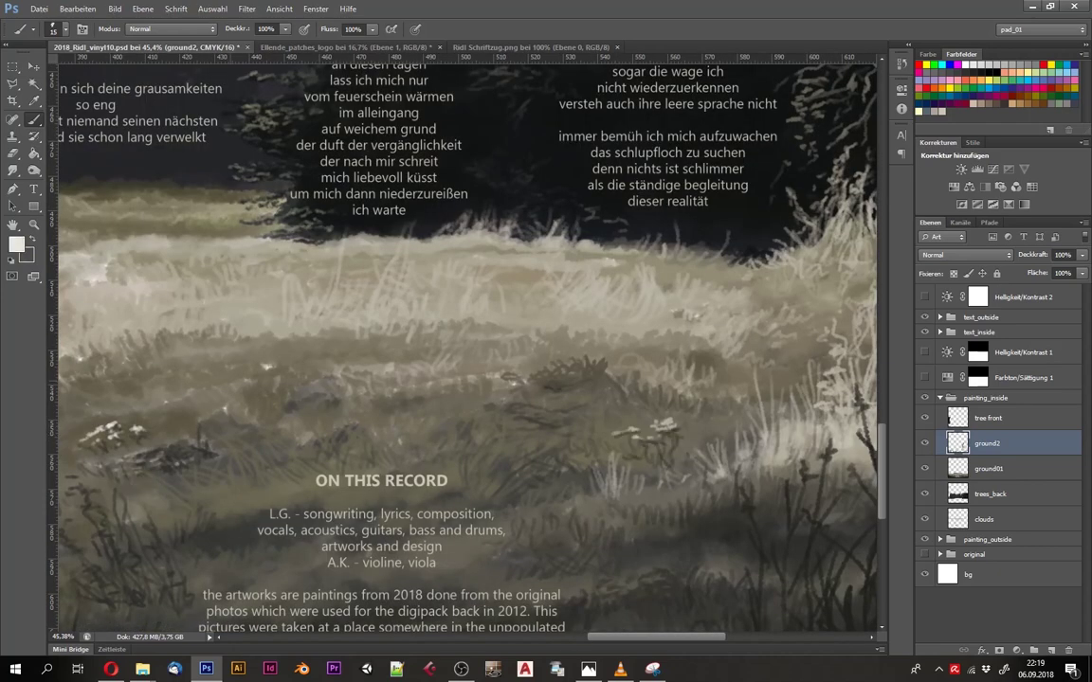
drag(238, 331, 454, 326)
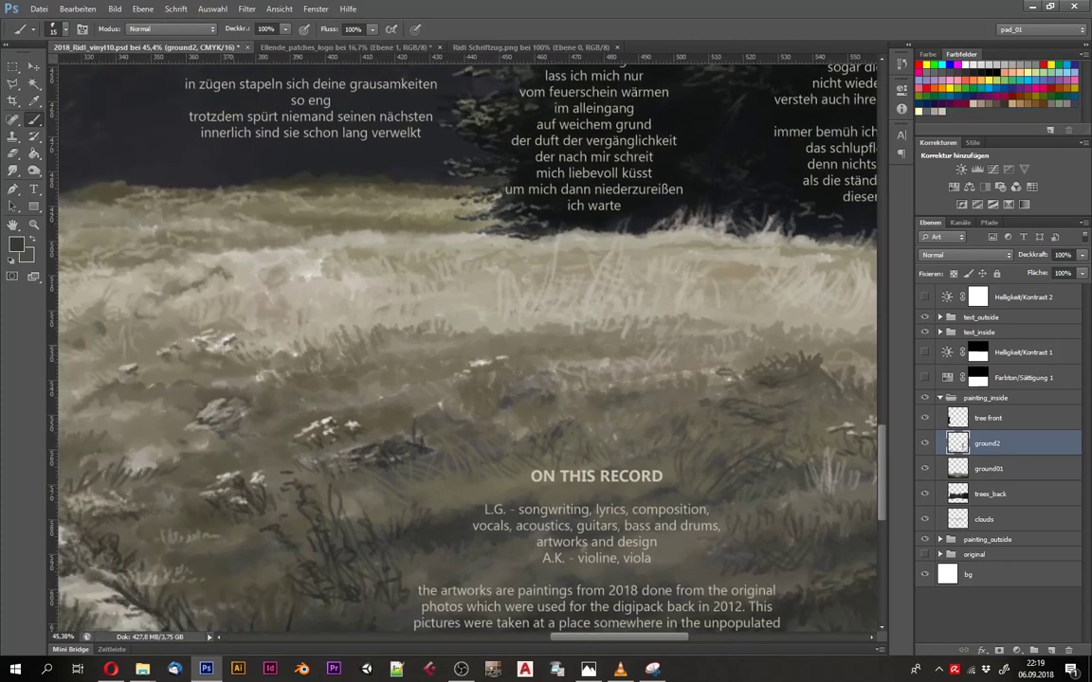
Step: Add dark stems around the white flowers and dark grass tufts below the bright meadow strip, using tones sampled from the grass
scroll(464, 346, down, 1)
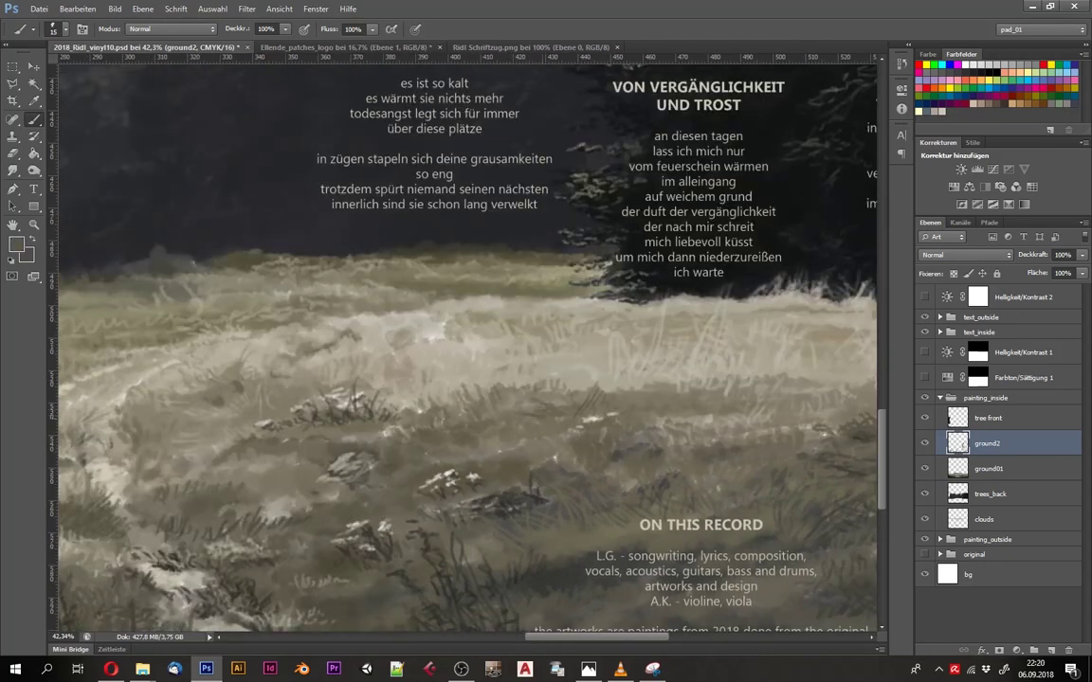
scroll(537, 375, down, 1)
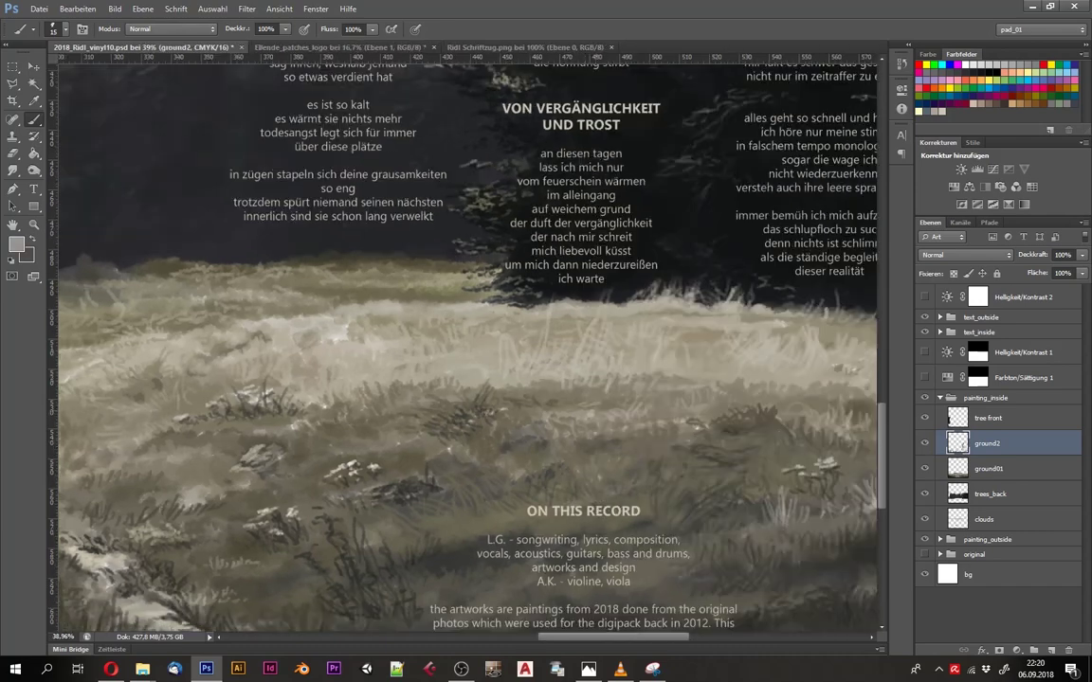
alt+click(563, 370)
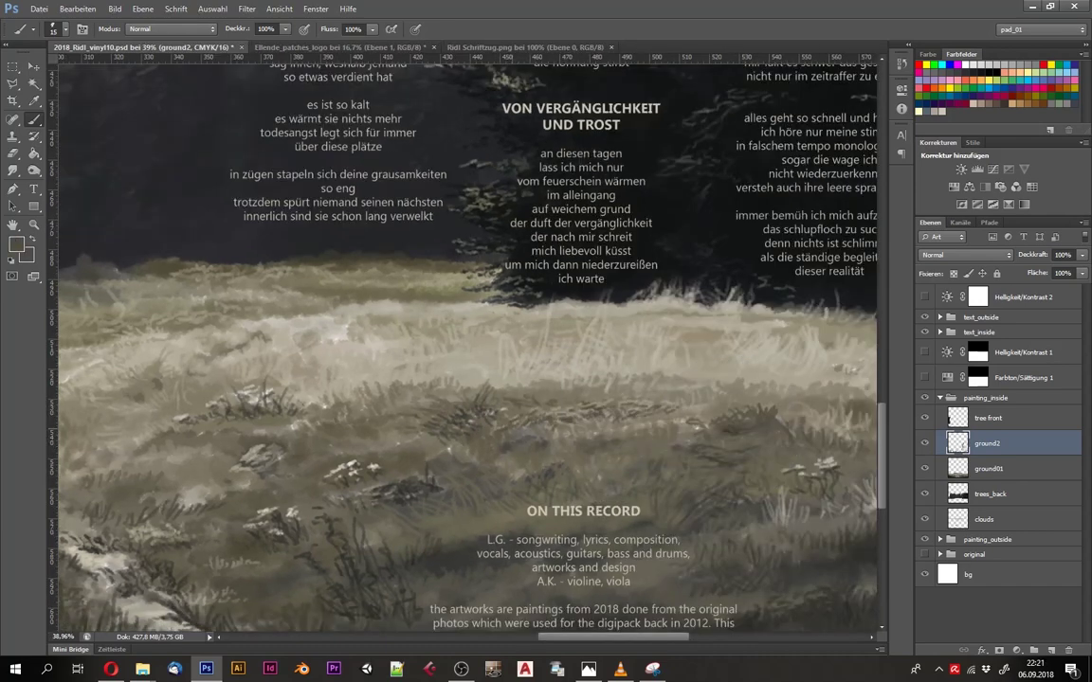
Step: Paint a light grass tuft and dark grass blades in the meadow beside the path with a 15 px brush
scroll(540, 389, up, 3)
drag(381, 455, 507, 453)
scroll(408, 386, up, 1)
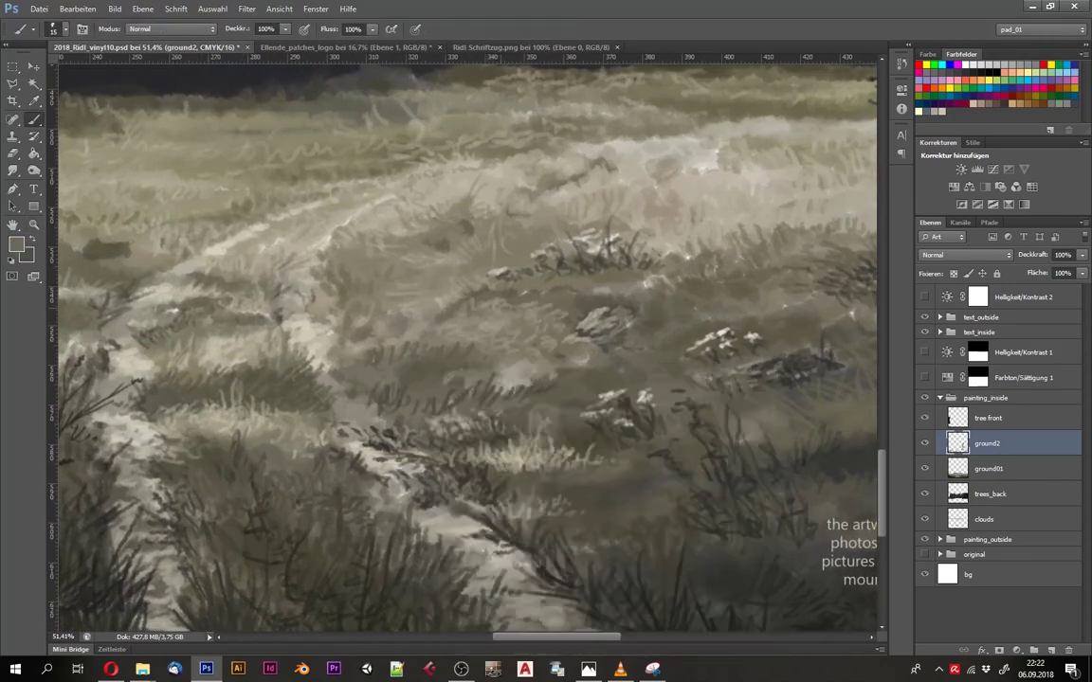
Step: Review the whole artwork and save the document
scroll(388, 266, down, 5)
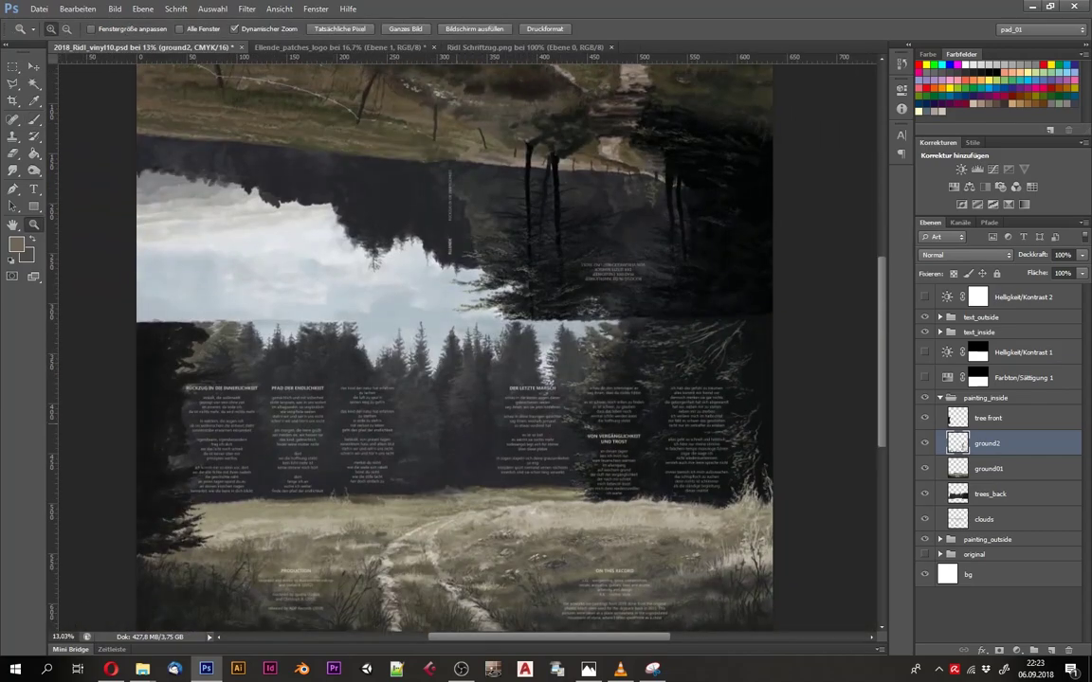
click(39, 8)
click(55, 151)
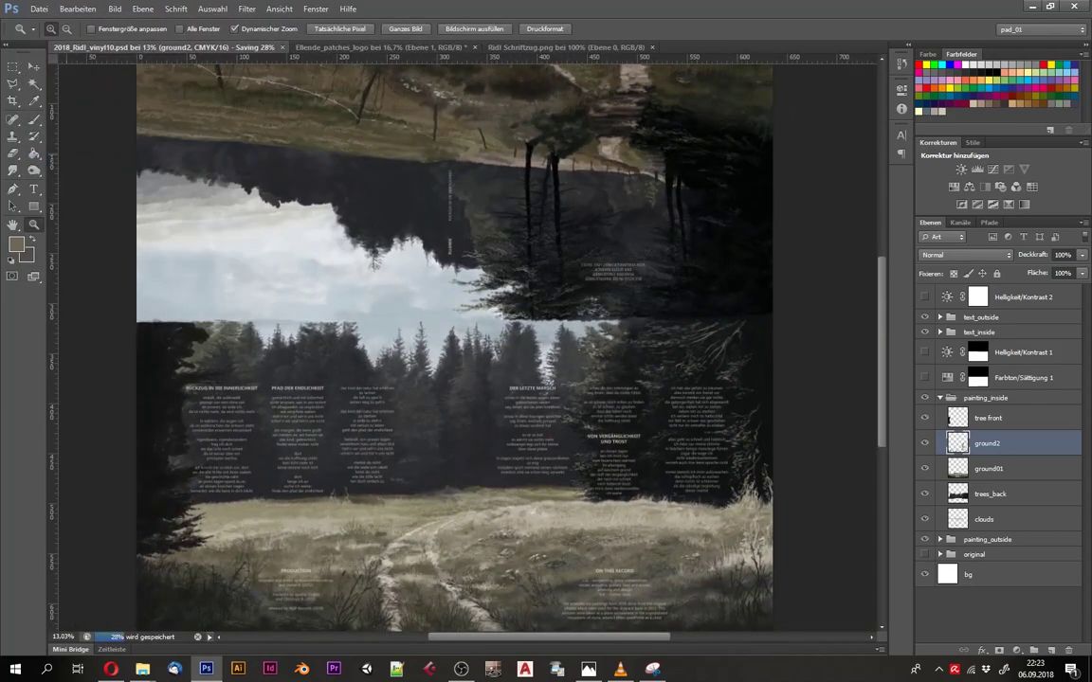